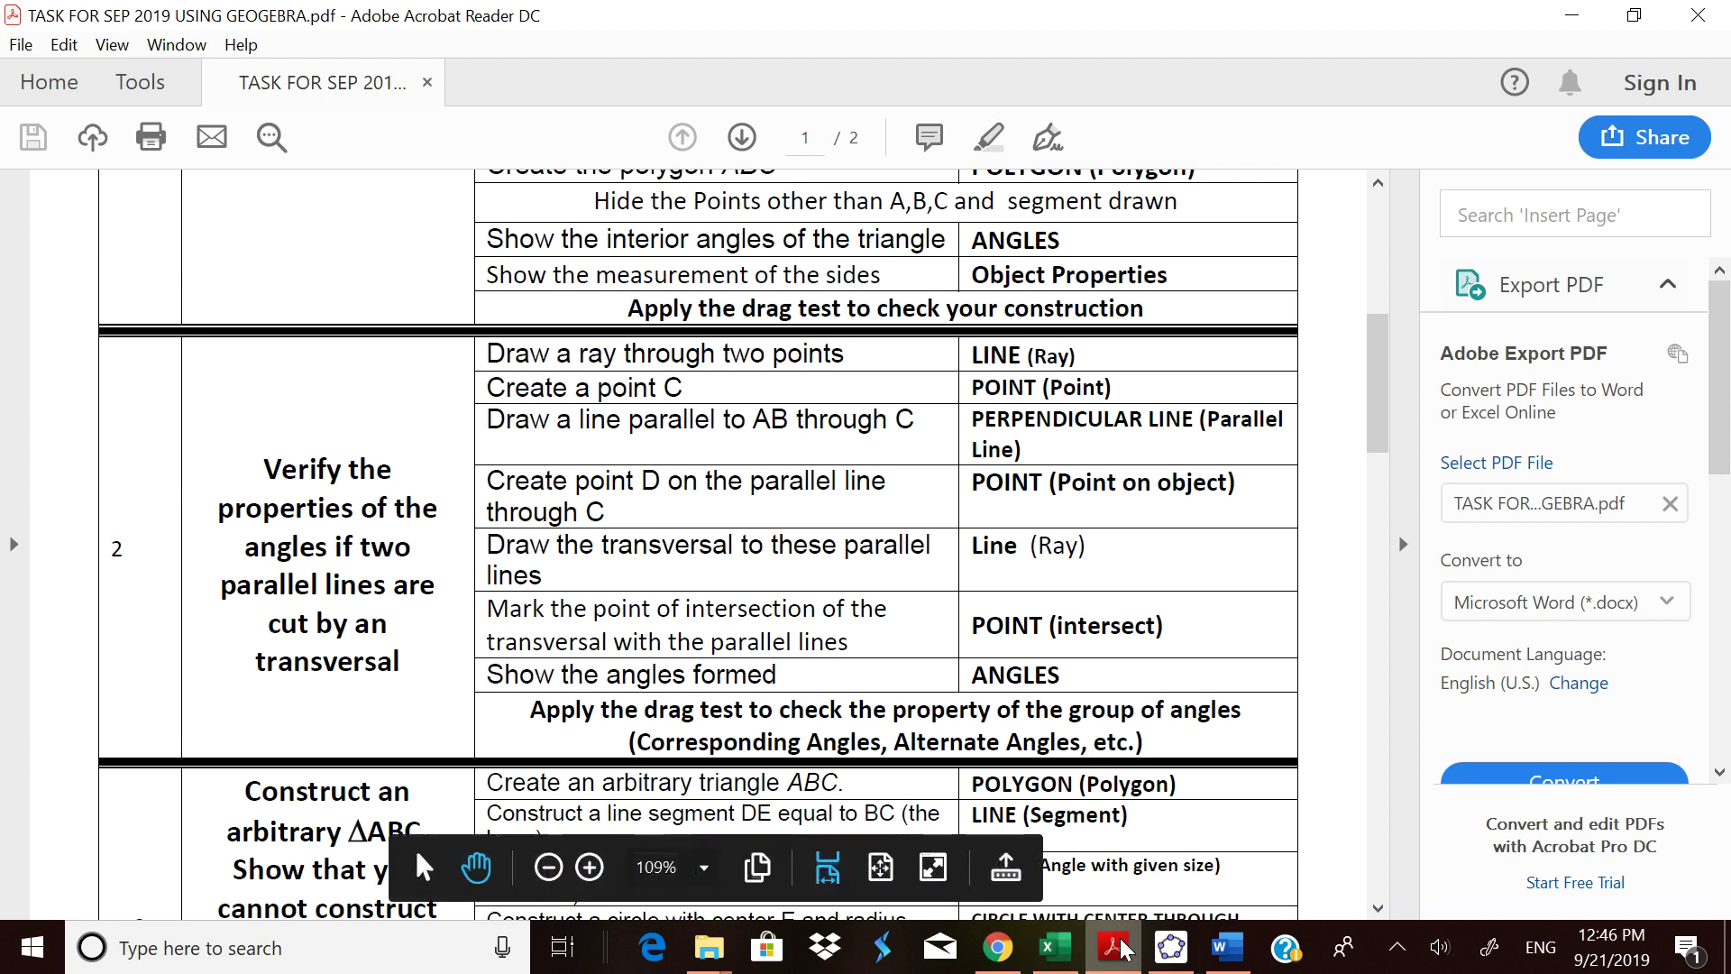
Step: Switch from the Acrobat task sheet to the GeoGebra Classic 5 window
{"action": "mouse_move", "coordinate": [1125, 949]}
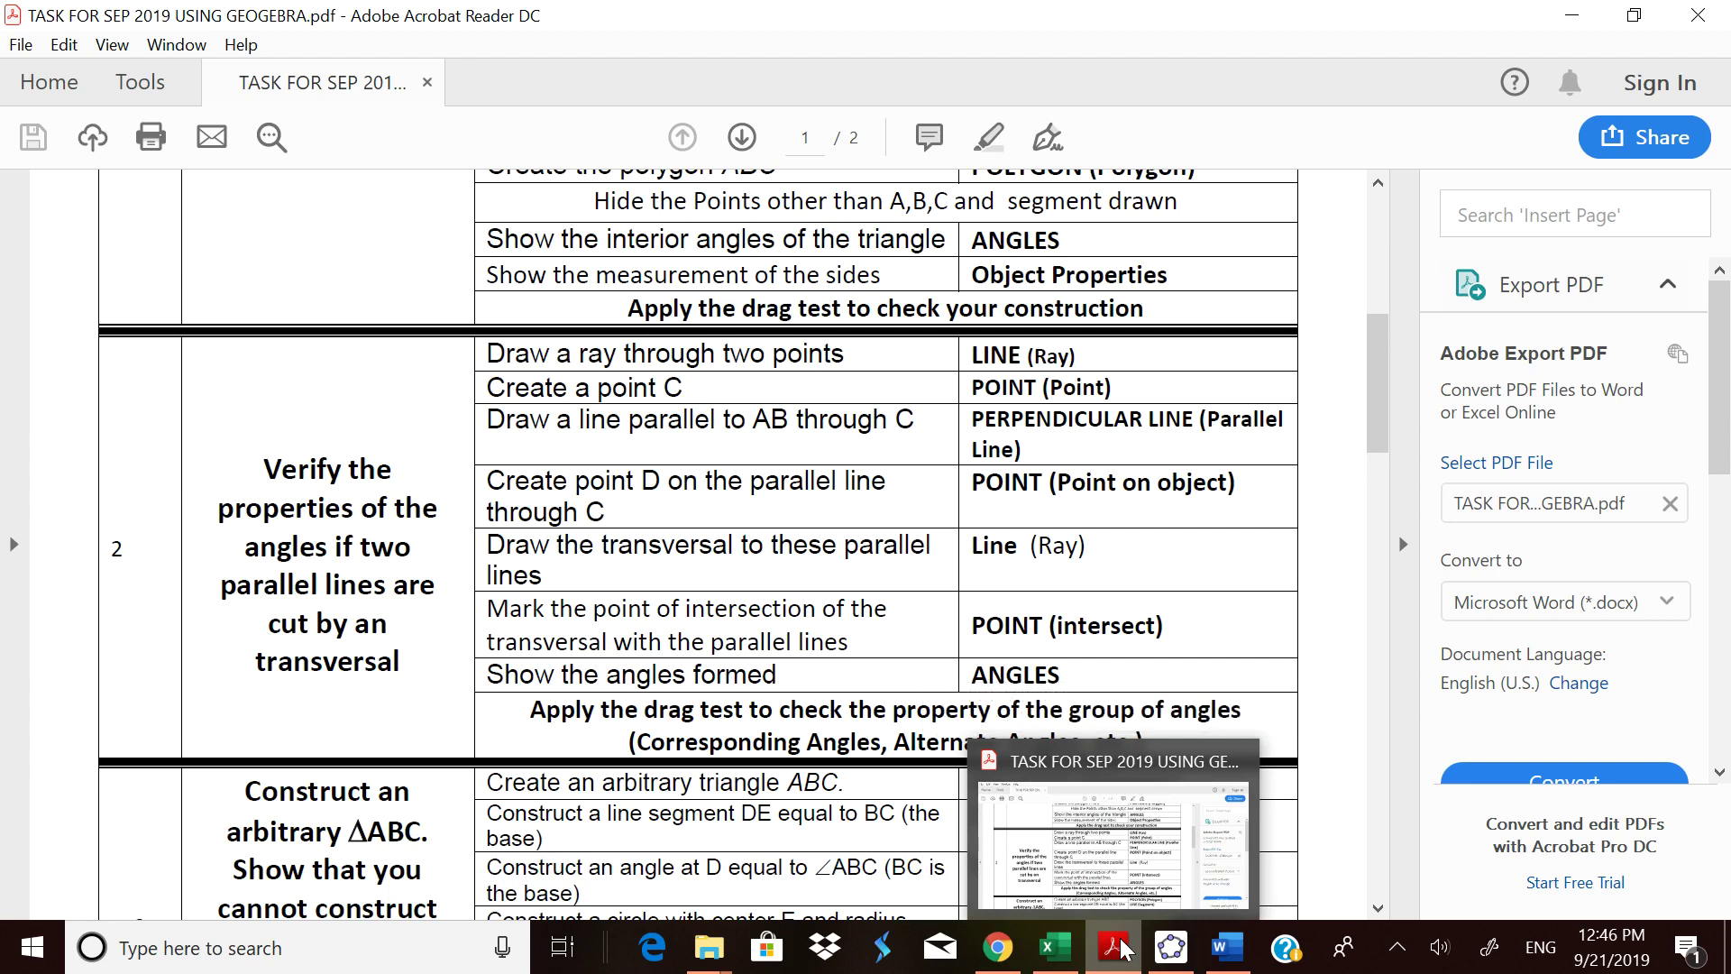
{"action": "left_click", "coordinate": [1170, 947]}
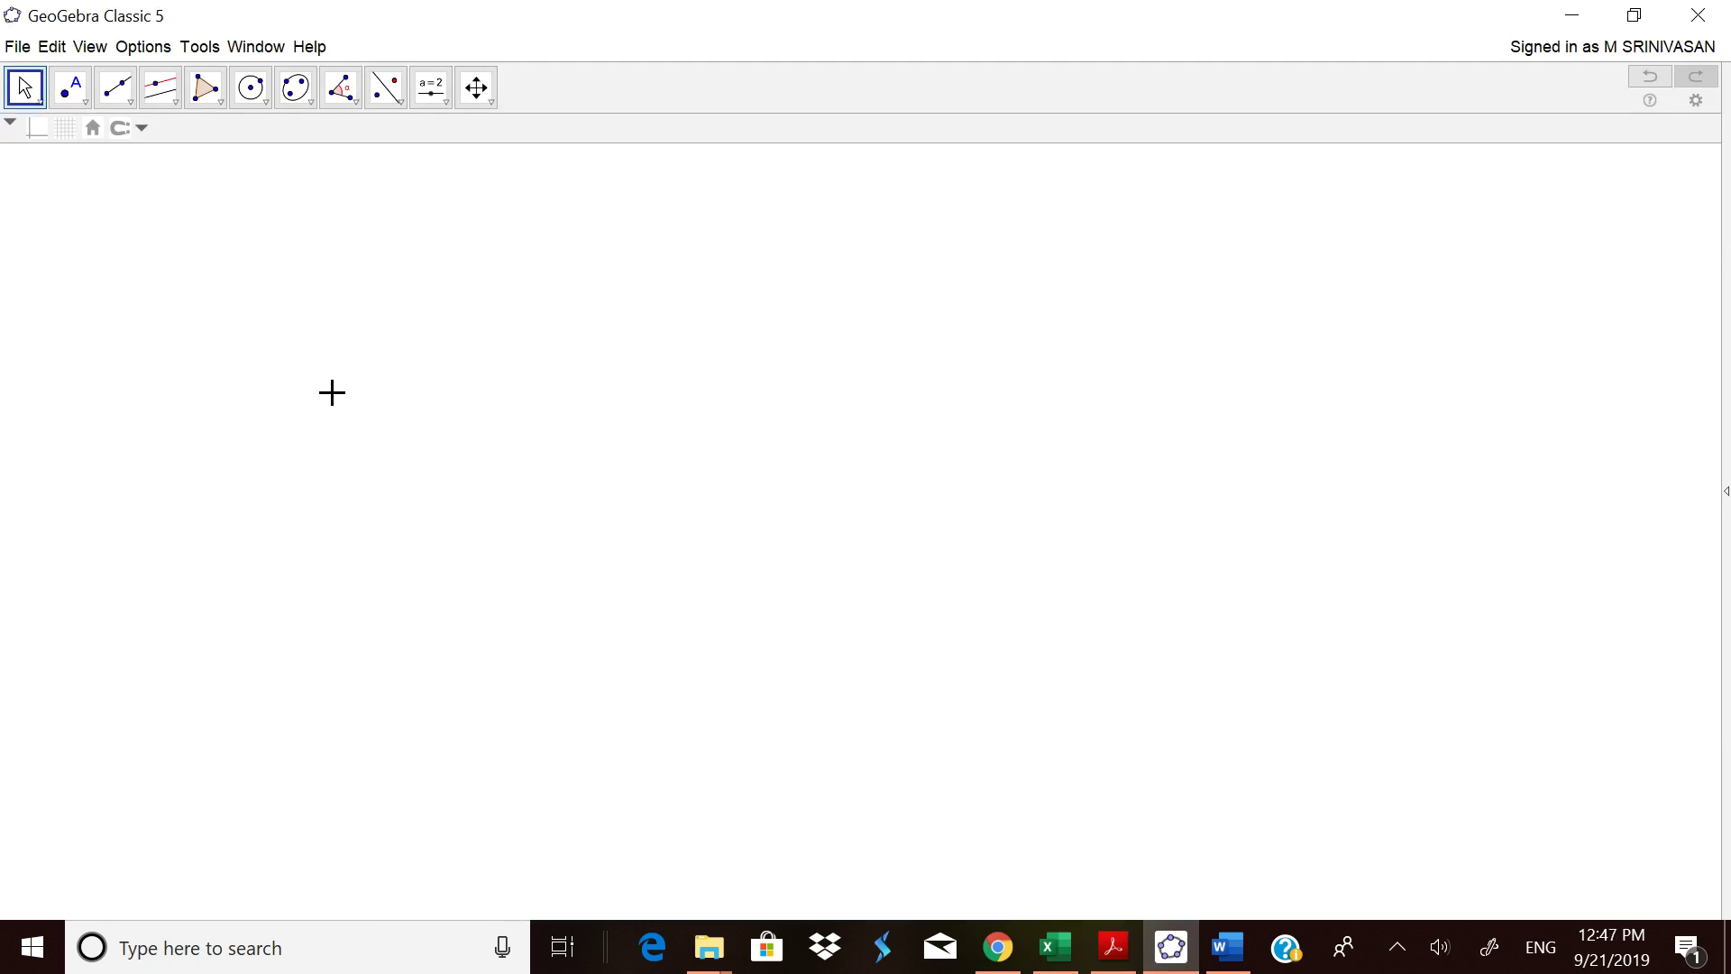
Step: Draw line AB through two points placed across the canvas
{"action": "left_click", "coordinate": [116, 88]}
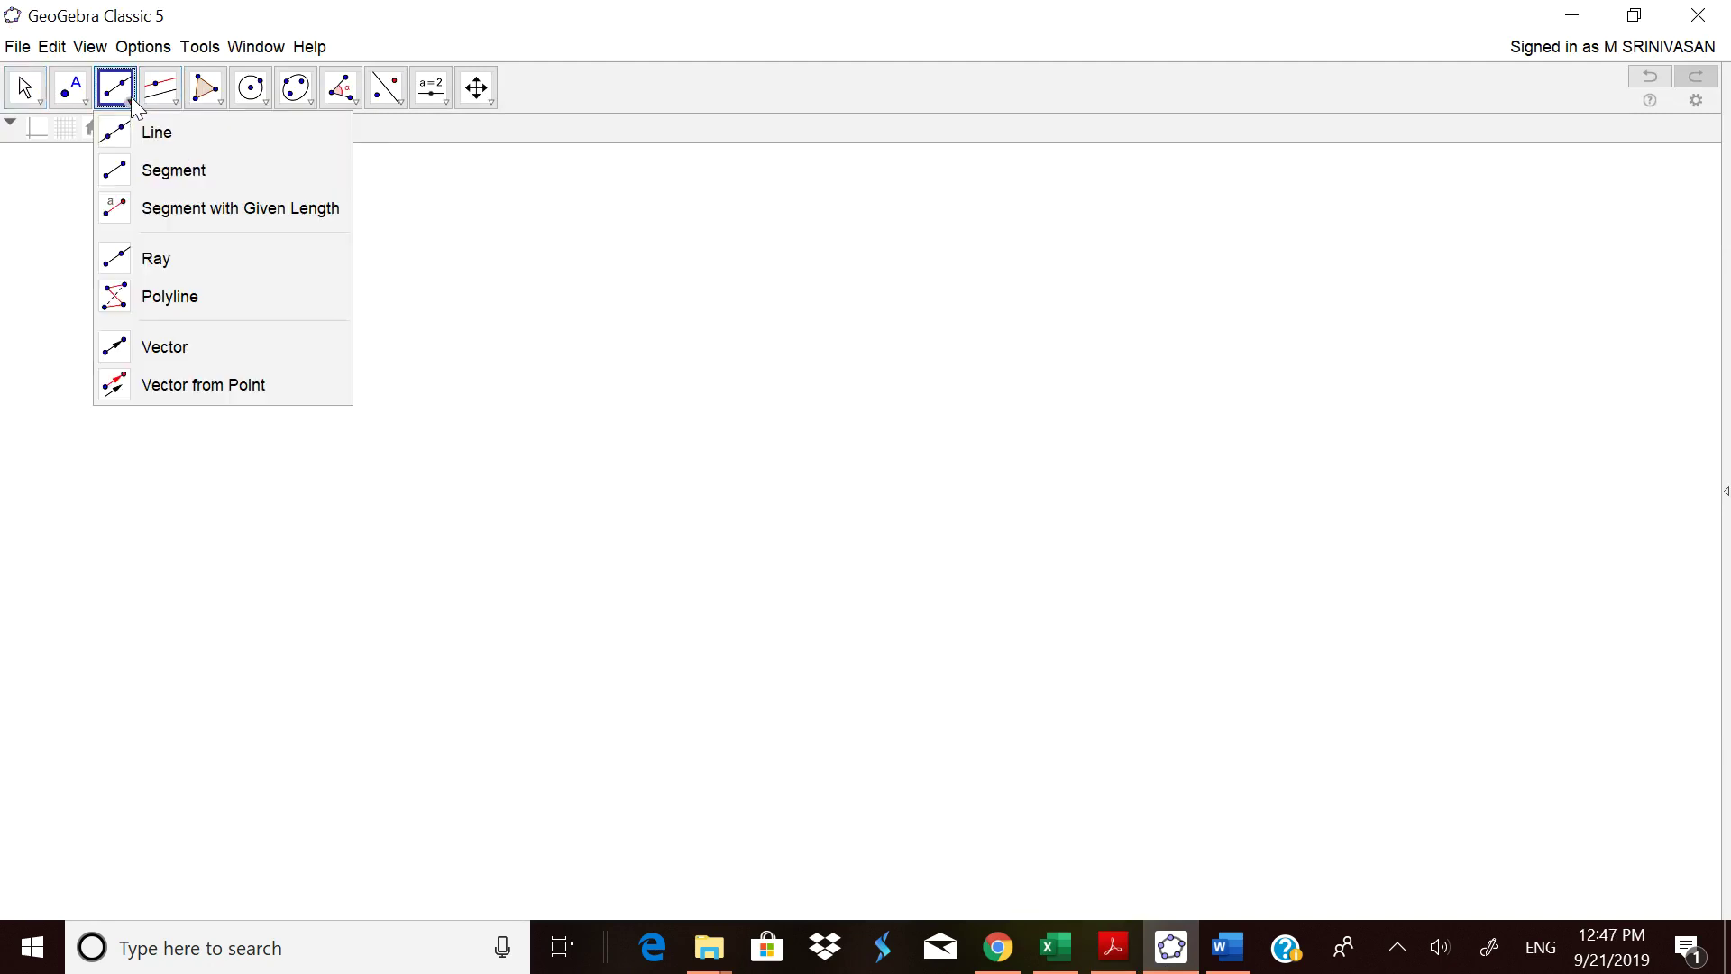
{"action": "mouse_move", "coordinate": [147, 124]}
{"action": "left_click", "coordinate": [135, 131]}
{"action": "left_click", "coordinate": [232, 463]}
{"action": "left_click", "coordinate": [1239, 448]}
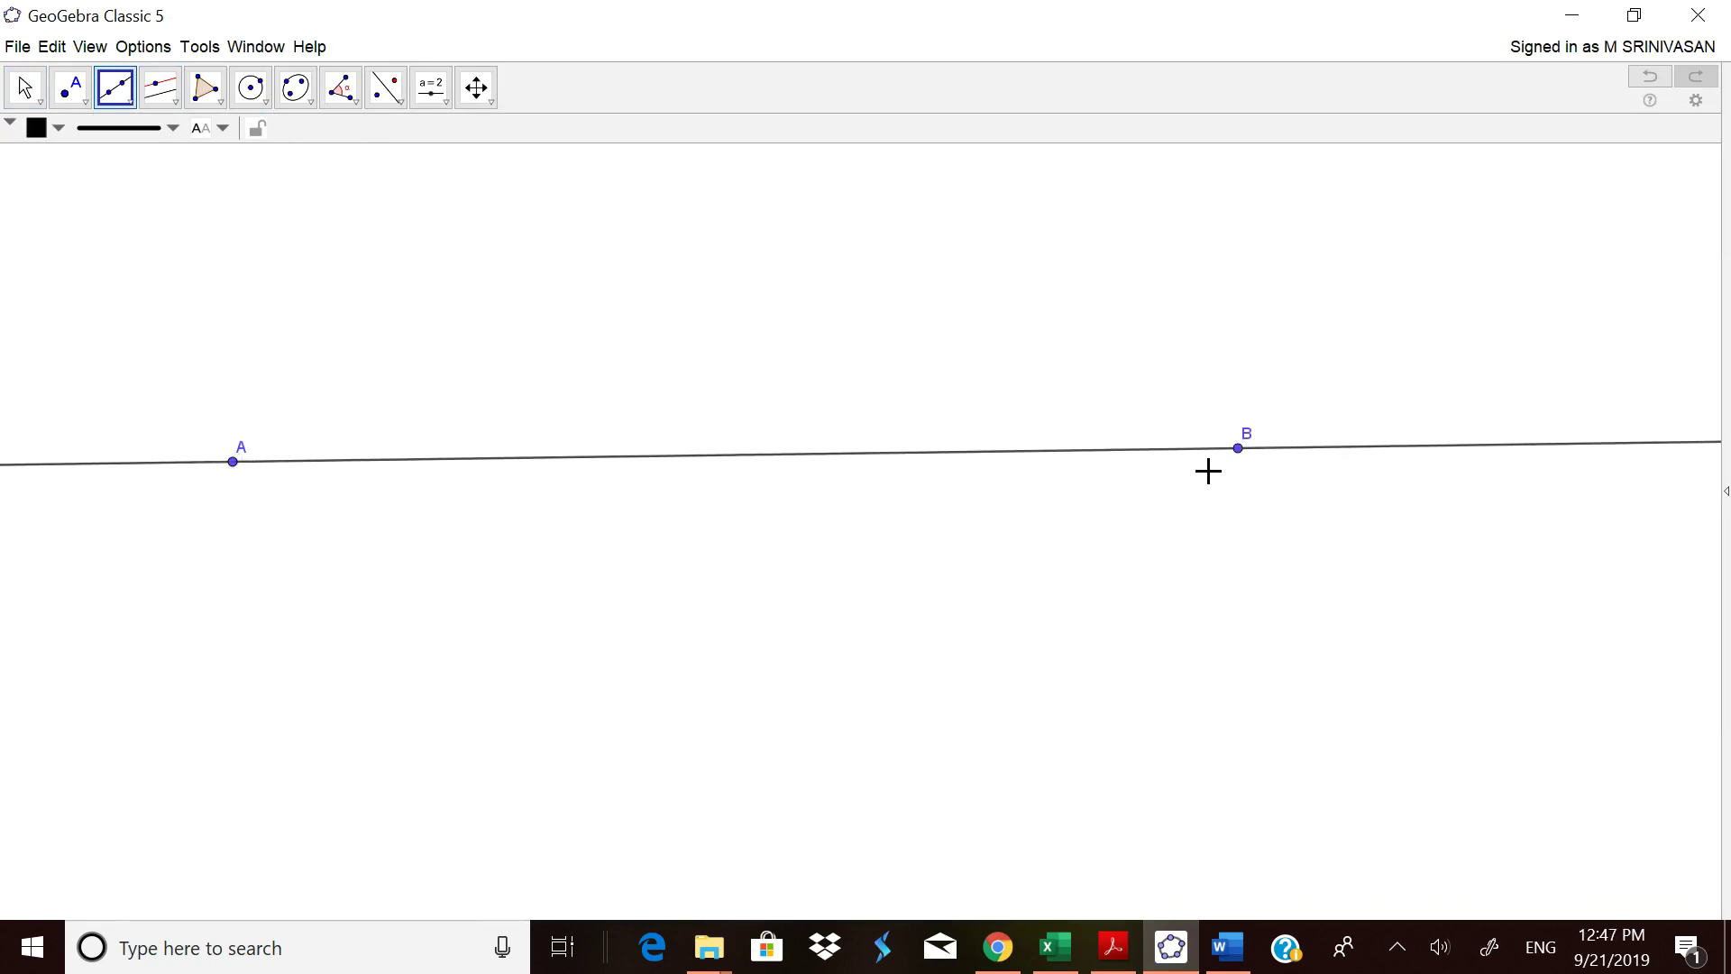
{"action": "left_click", "coordinate": [25, 87]}
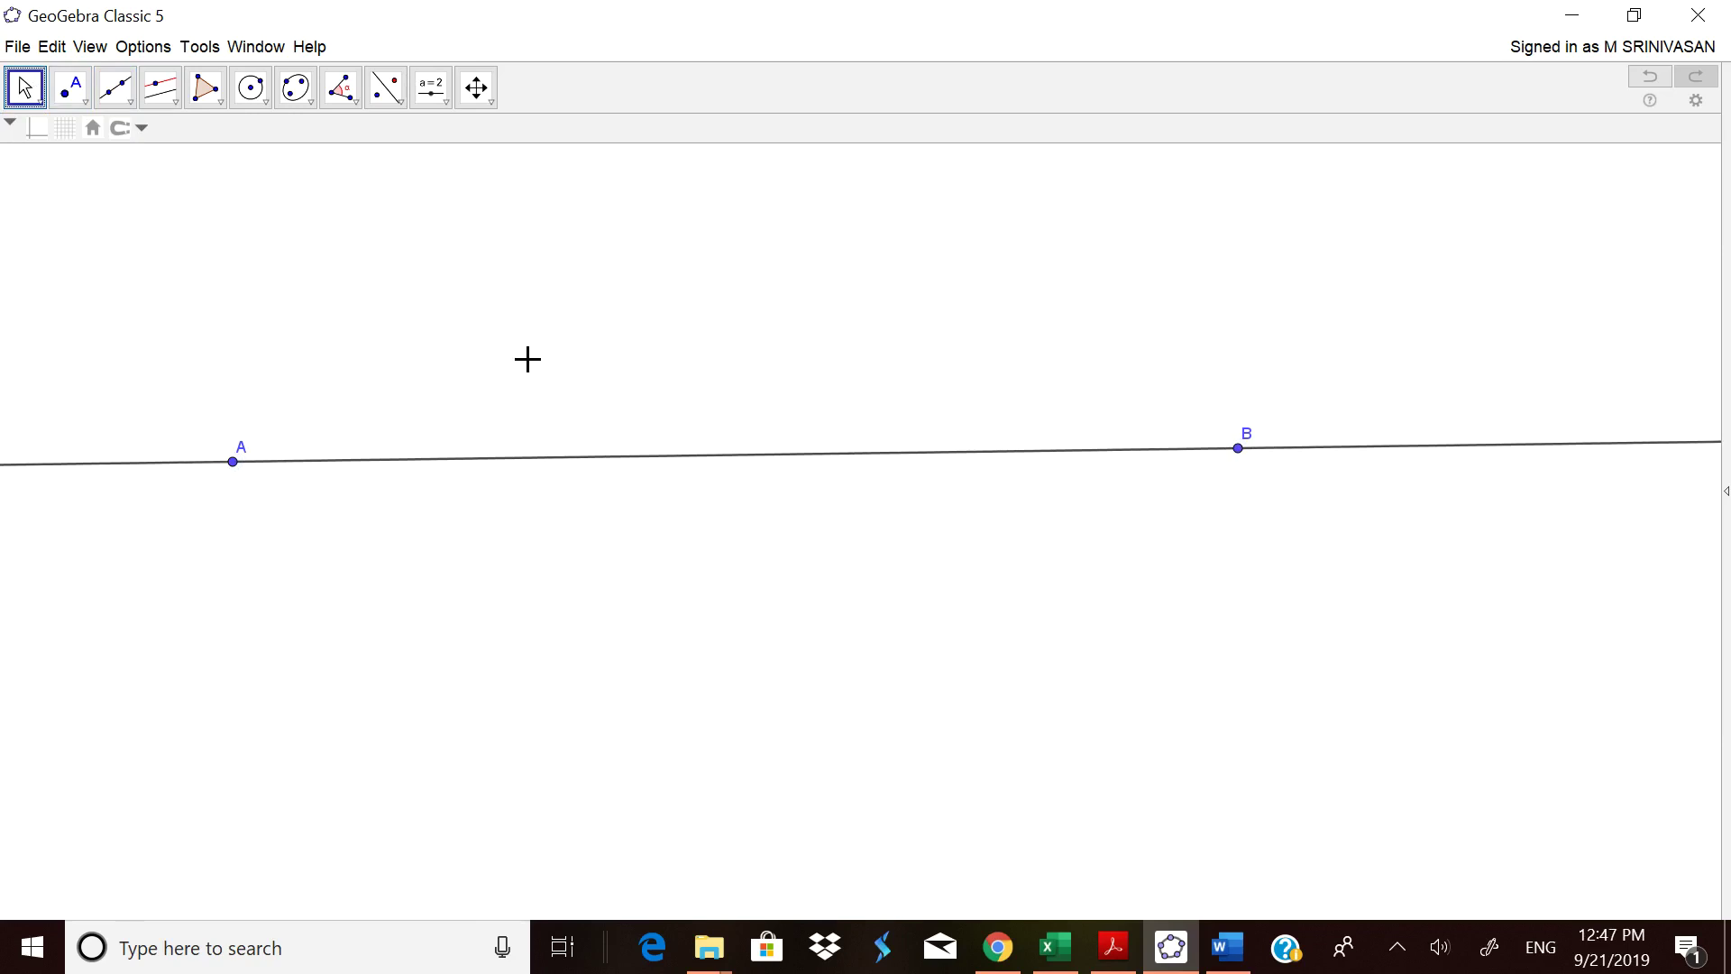
Step: Place point C below AB and draw the line through C parallel to AB
{"action": "left_click", "coordinate": [70, 87]}
{"action": "left_click", "coordinate": [96, 135]}
{"action": "left_click", "coordinate": [244, 705]}
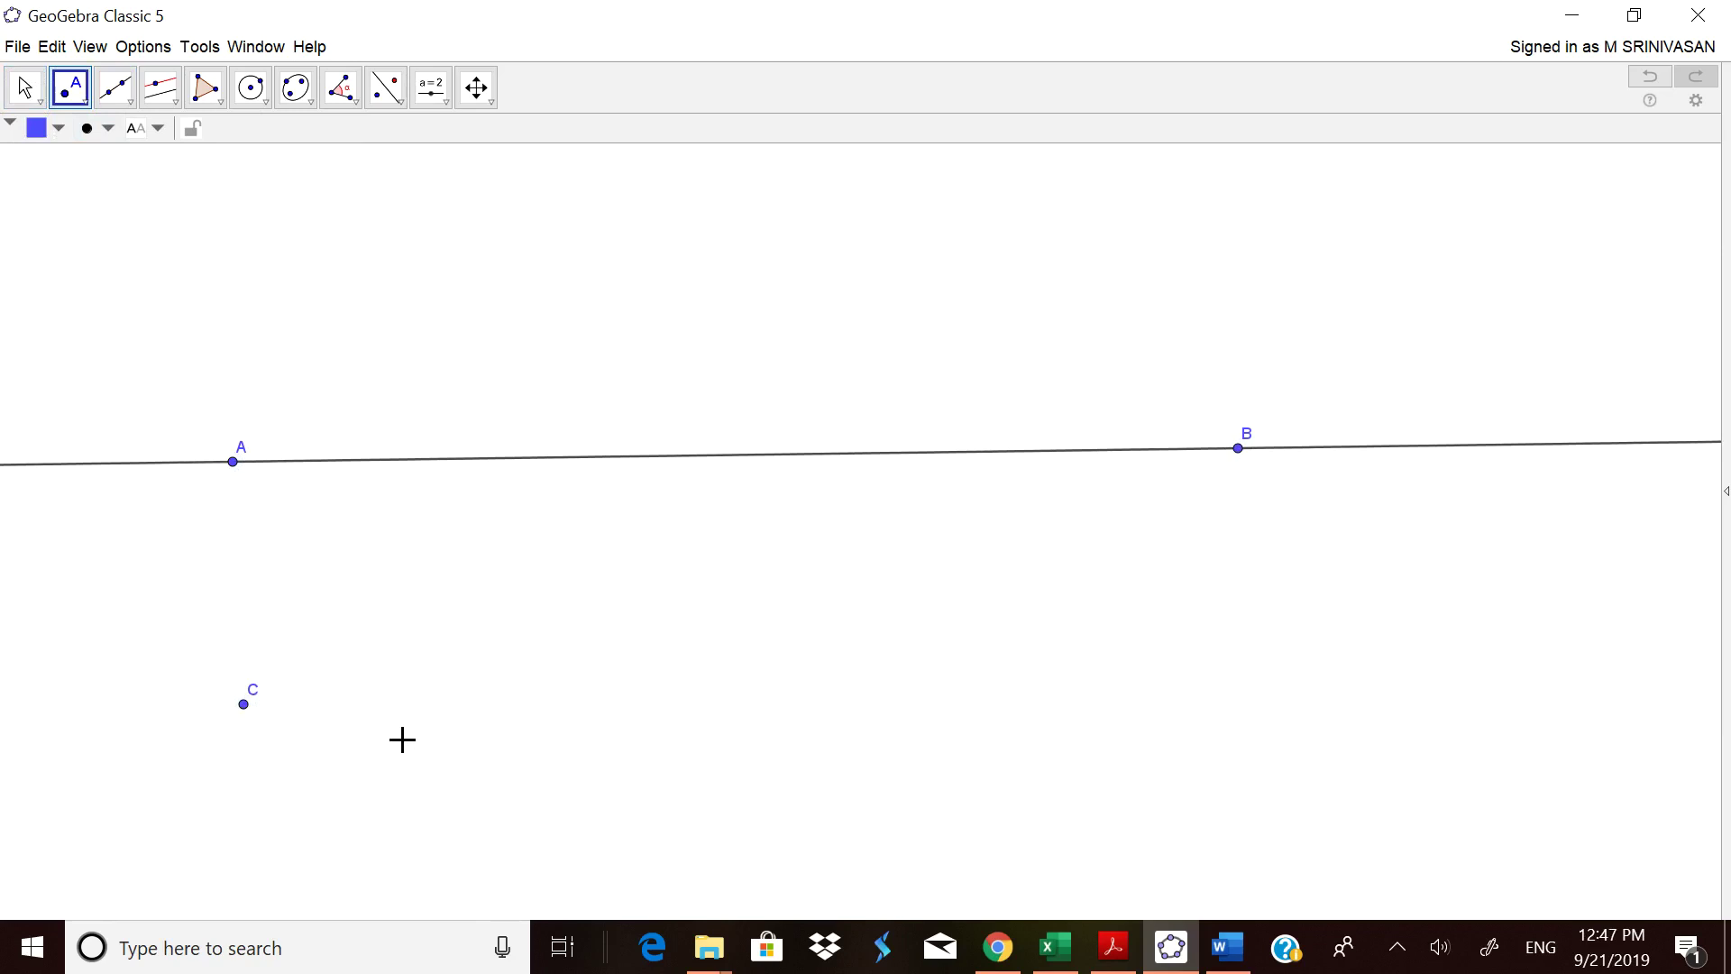
{"action": "left_click", "coordinate": [132, 105]}
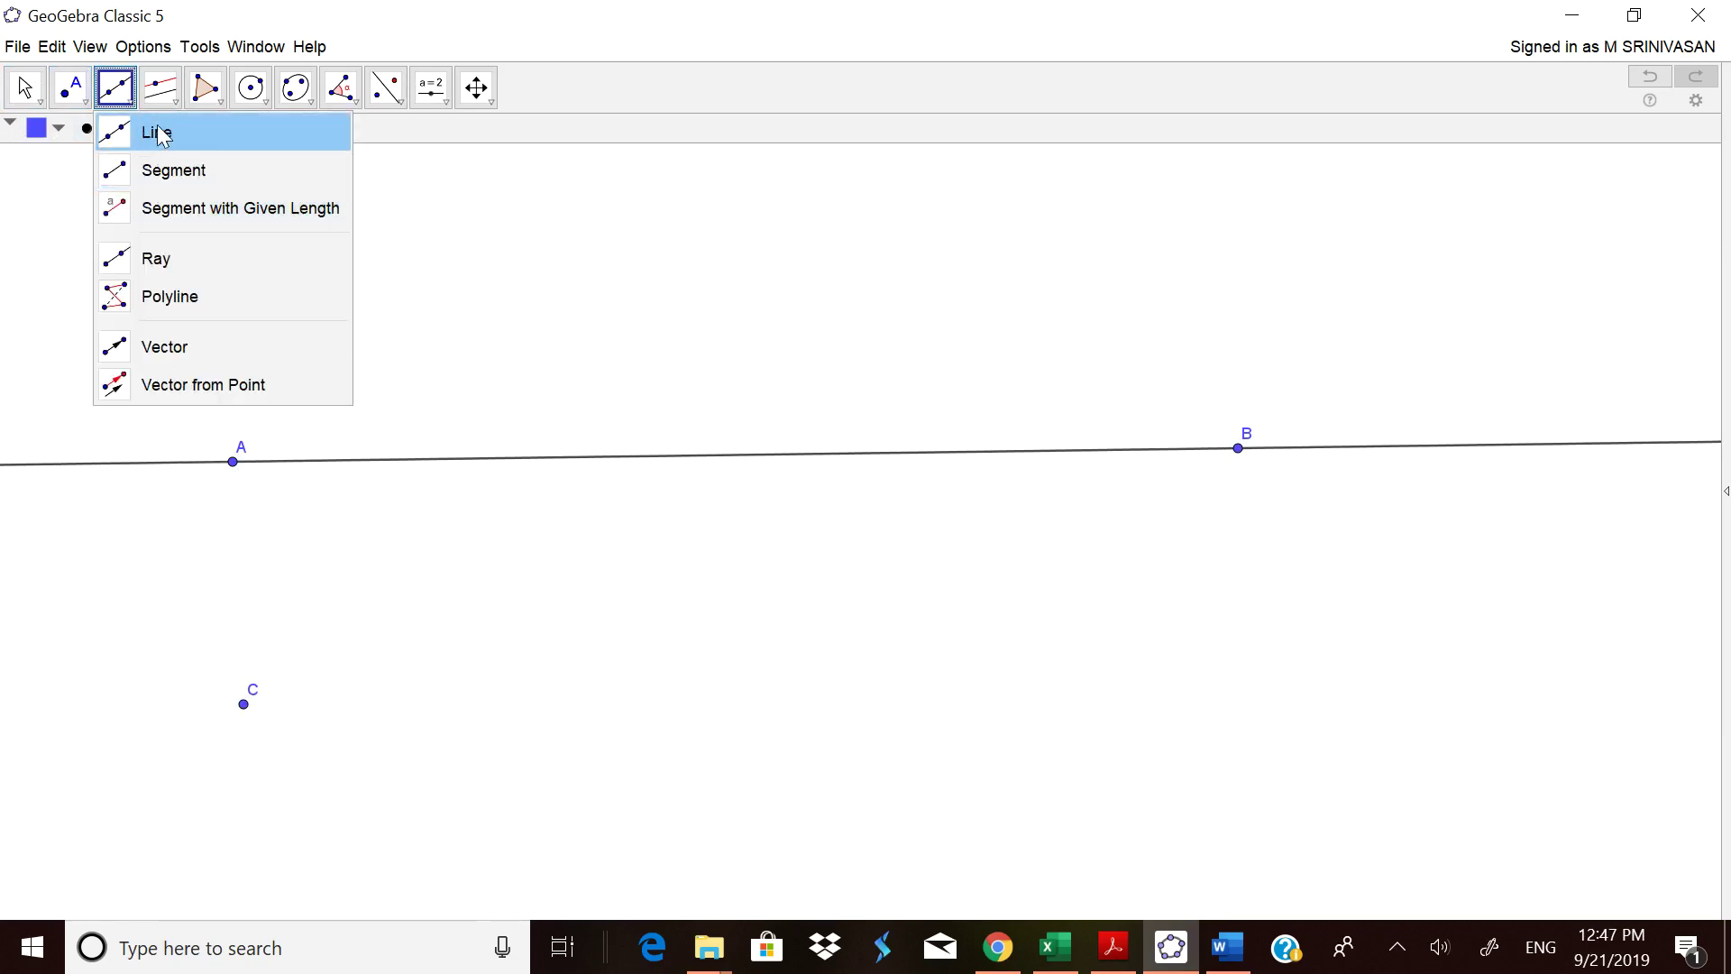
{"action": "mouse_move", "coordinate": [158, 90]}
{"action": "left_click", "coordinate": [186, 171]}
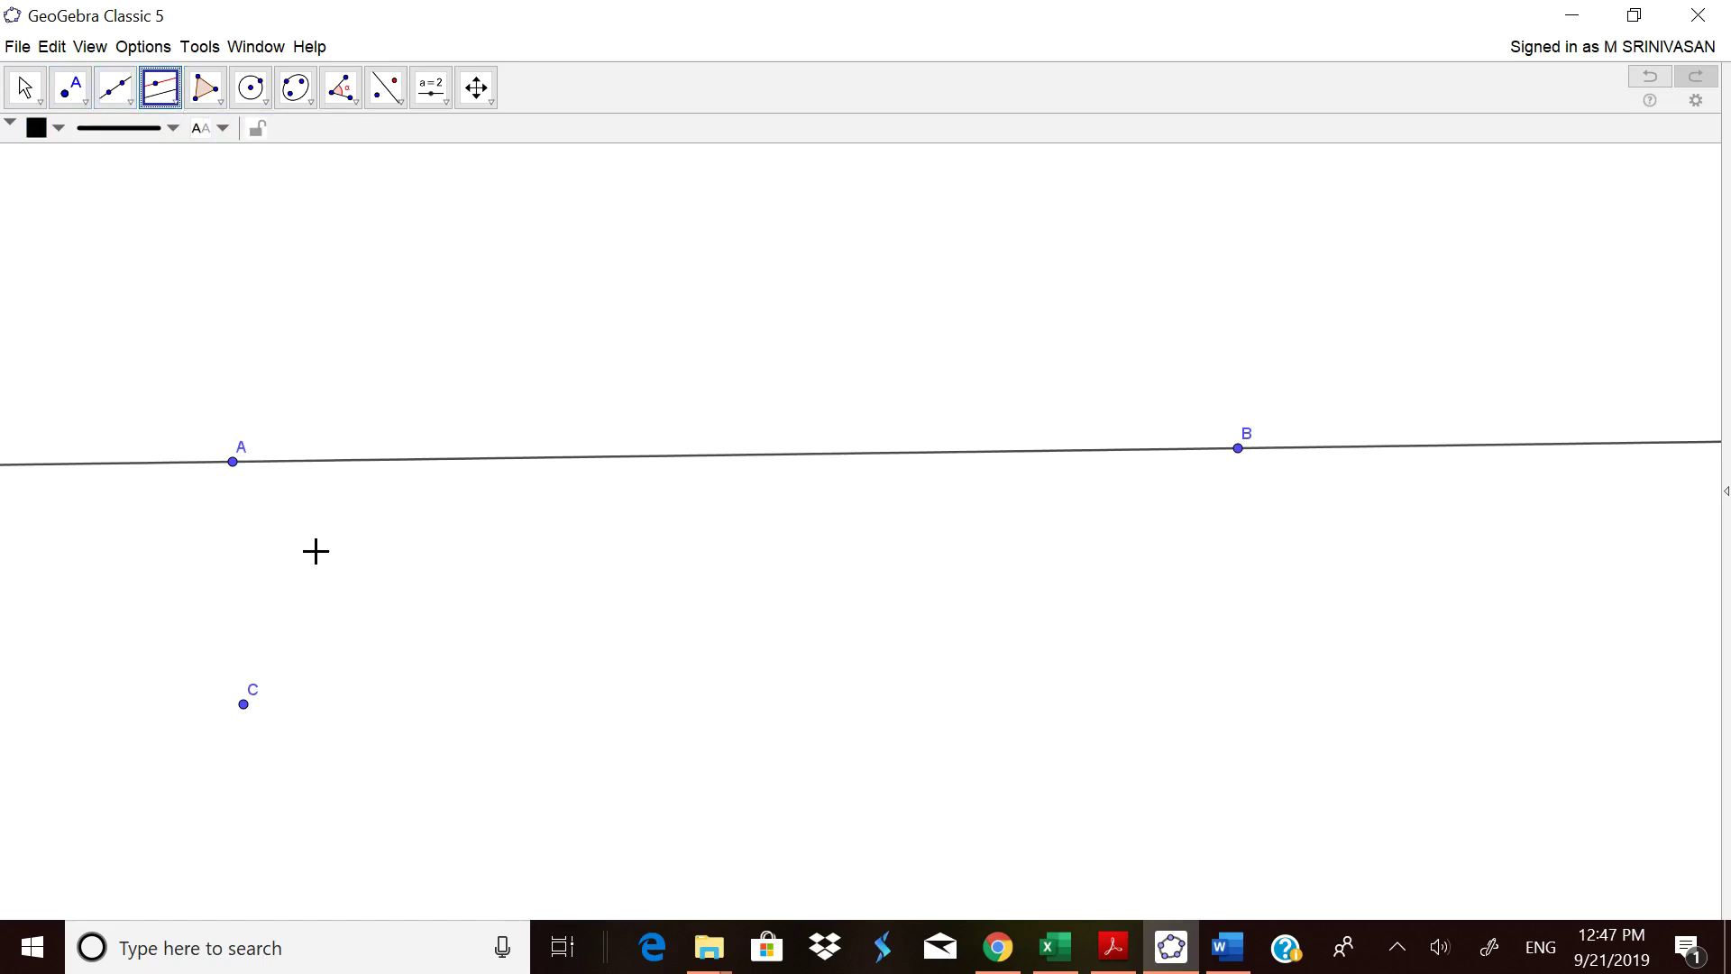
{"action": "left_click", "coordinate": [353, 461]}
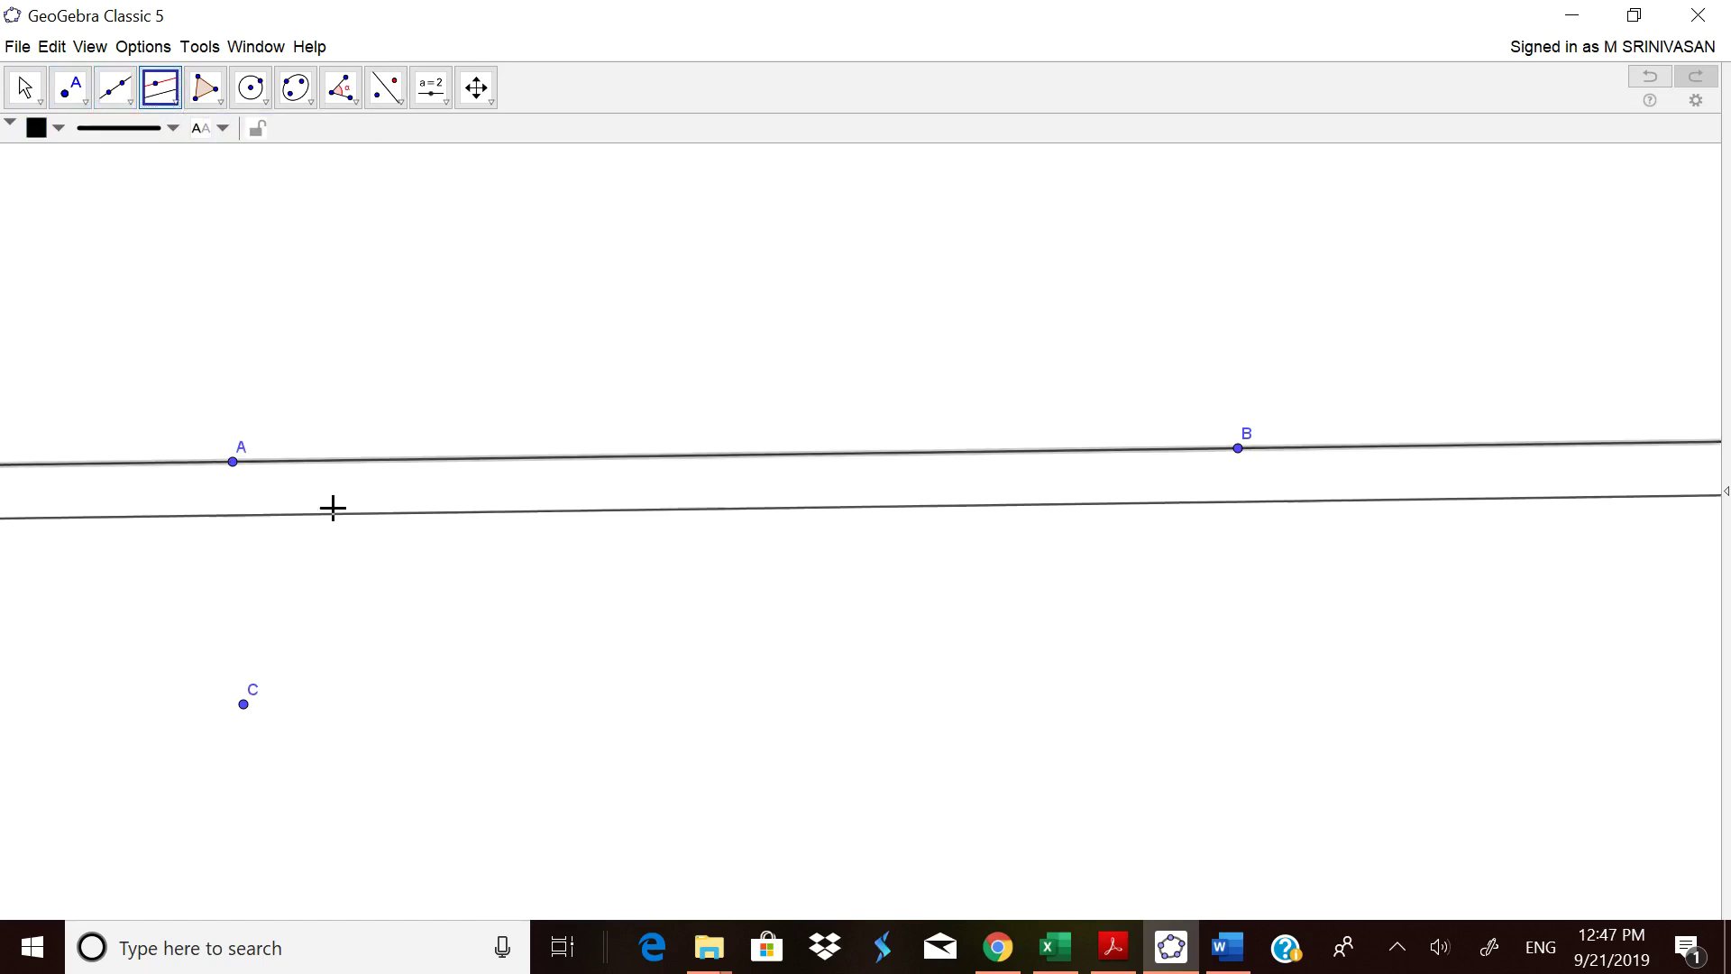
{"action": "left_click", "coordinate": [243, 704]}
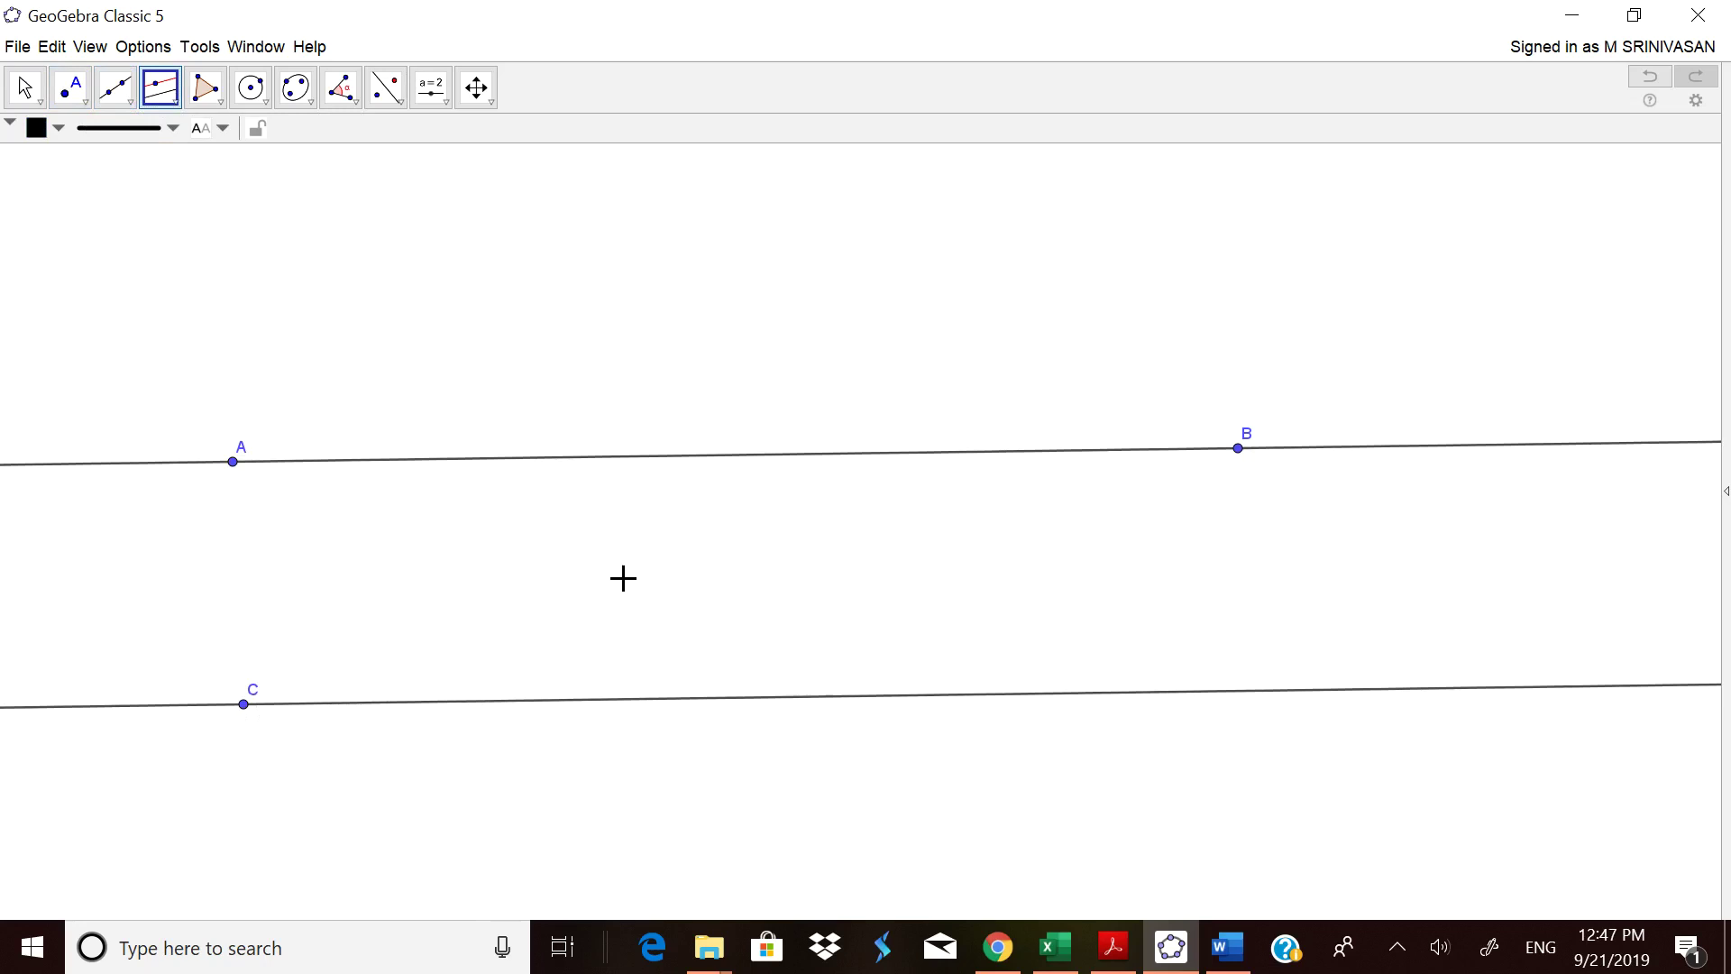
Step: Put point D on the parallel through C and drag D and B to test the construction
{"action": "left_click", "coordinate": [27, 83]}
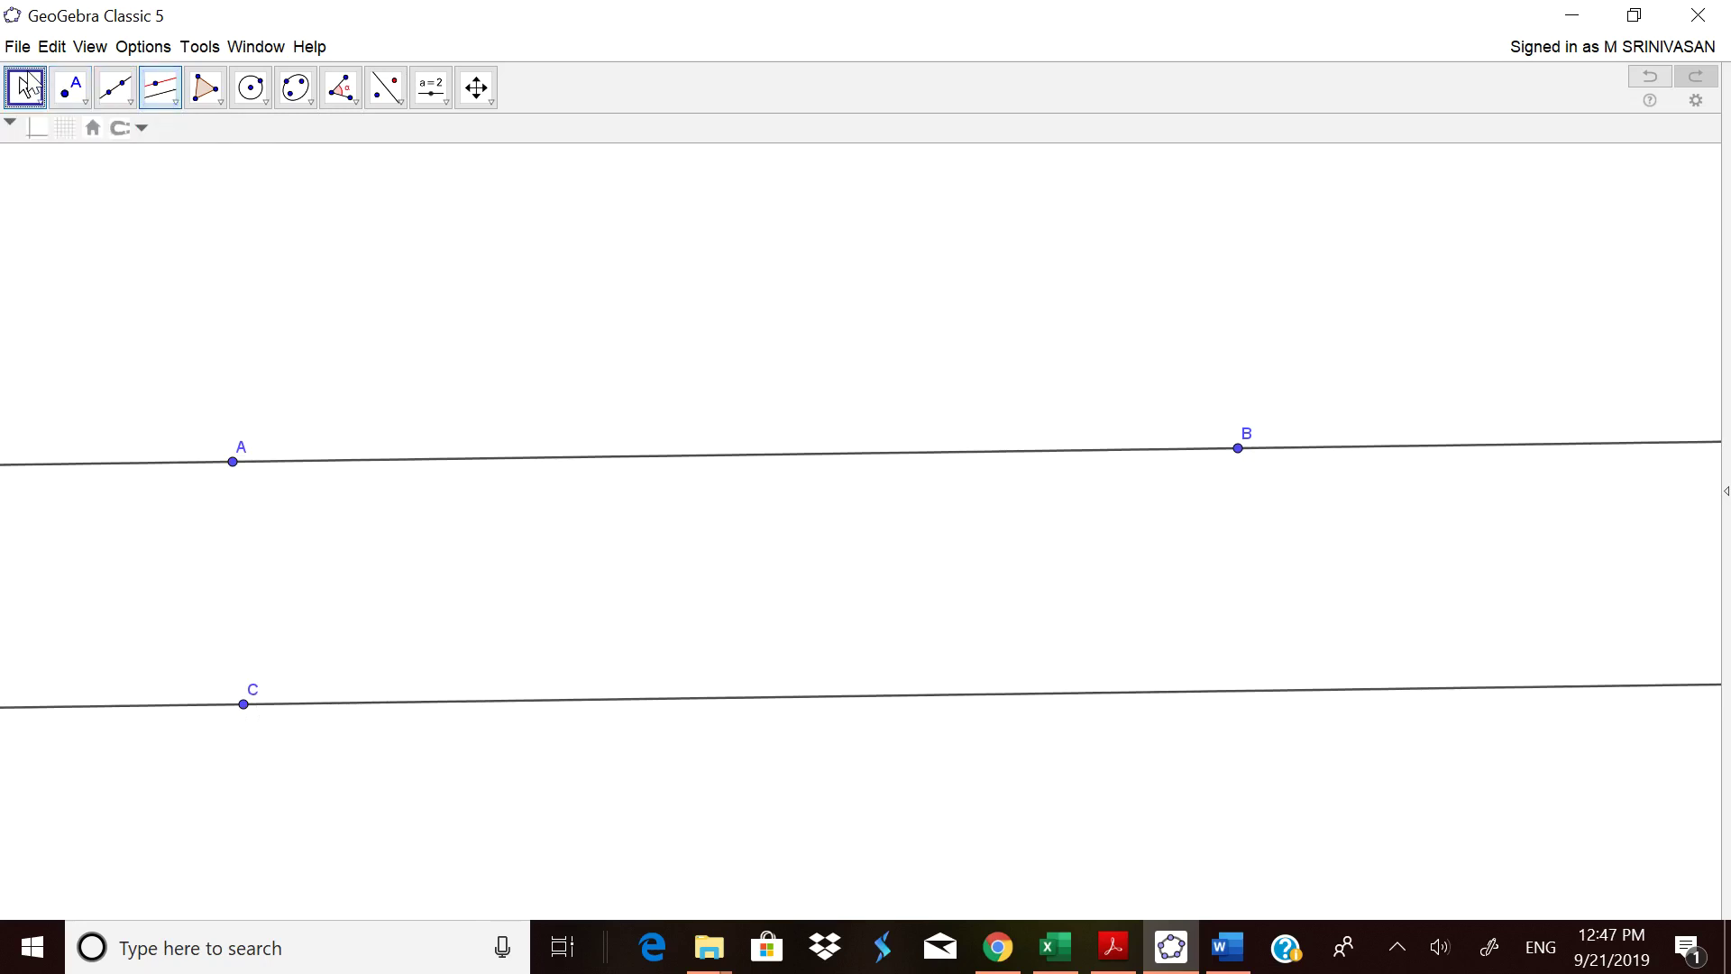
{"action": "mouse_move", "coordinate": [1244, 462]}
{"action": "left_mouse_down"}
{"action": "mouse_move", "coordinate": [1225, 336]}
{"action": "mouse_move", "coordinate": [1244, 572]}
{"action": "mouse_move", "coordinate": [1214, 355]}
{"action": "mouse_move", "coordinate": [1219, 574]}
{"action": "mouse_move", "coordinate": [1221, 444]}
{"action": "mouse_move", "coordinate": [1225, 499]}
{"action": "mouse_move", "coordinate": [1219, 478]}
{"action": "left_mouse_up"}
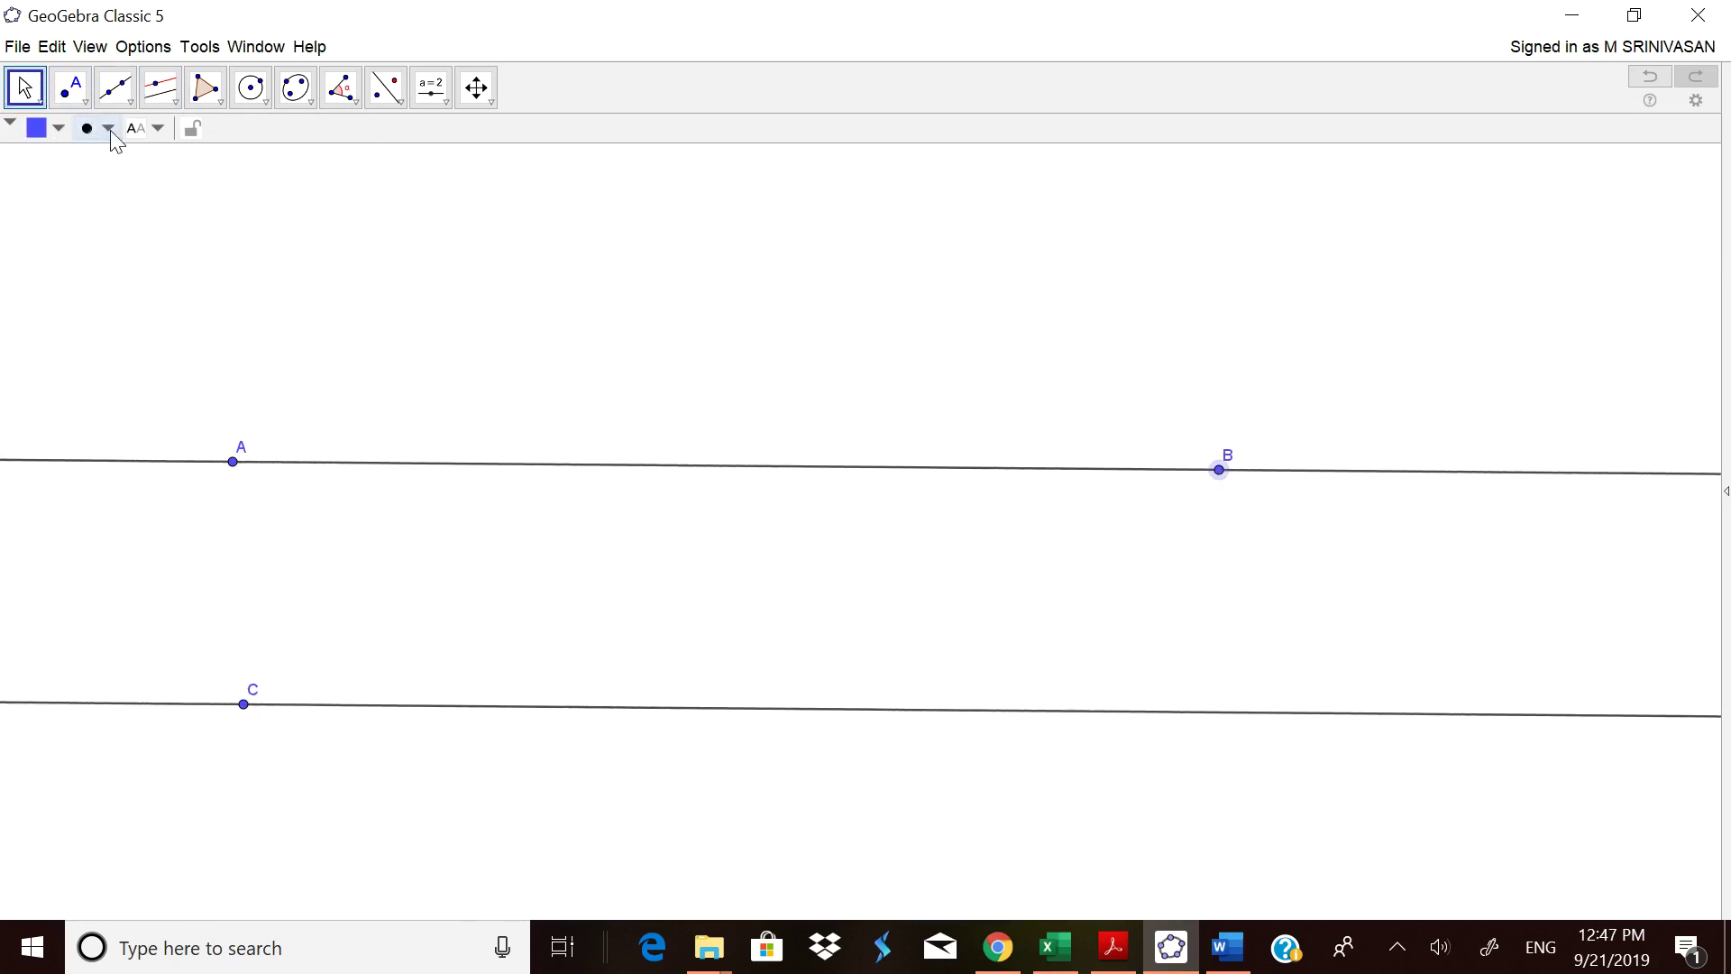
{"action": "left_click", "coordinate": [81, 94]}
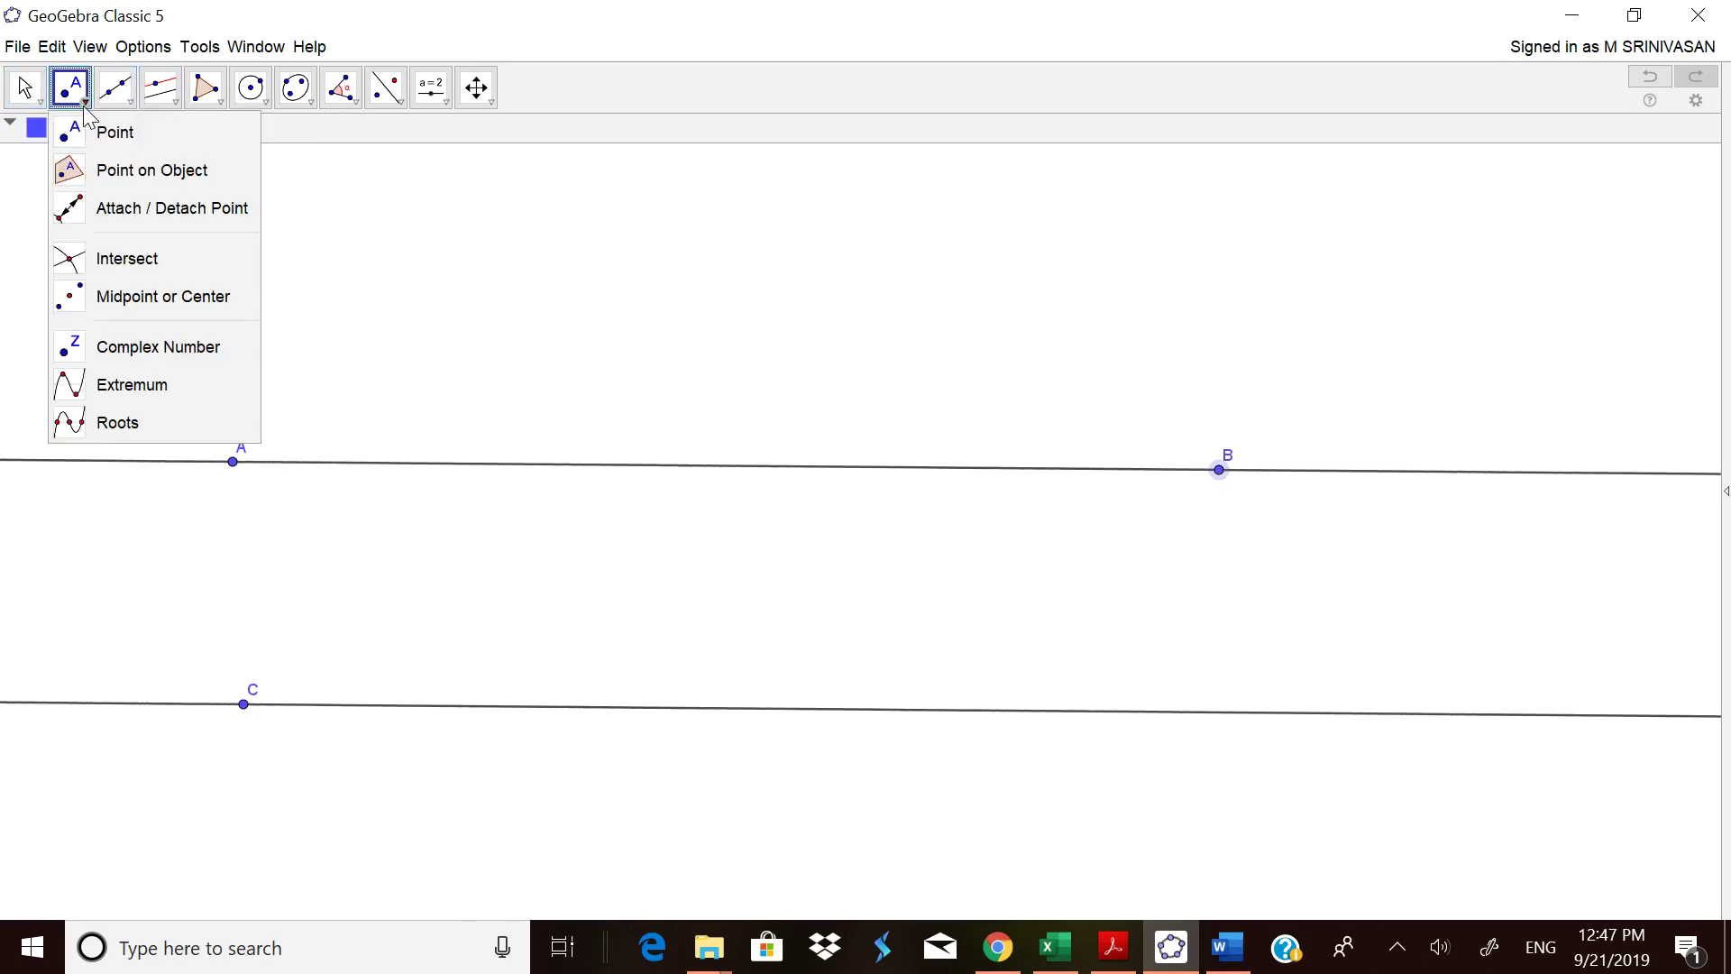
{"action": "left_click", "coordinate": [130, 170]}
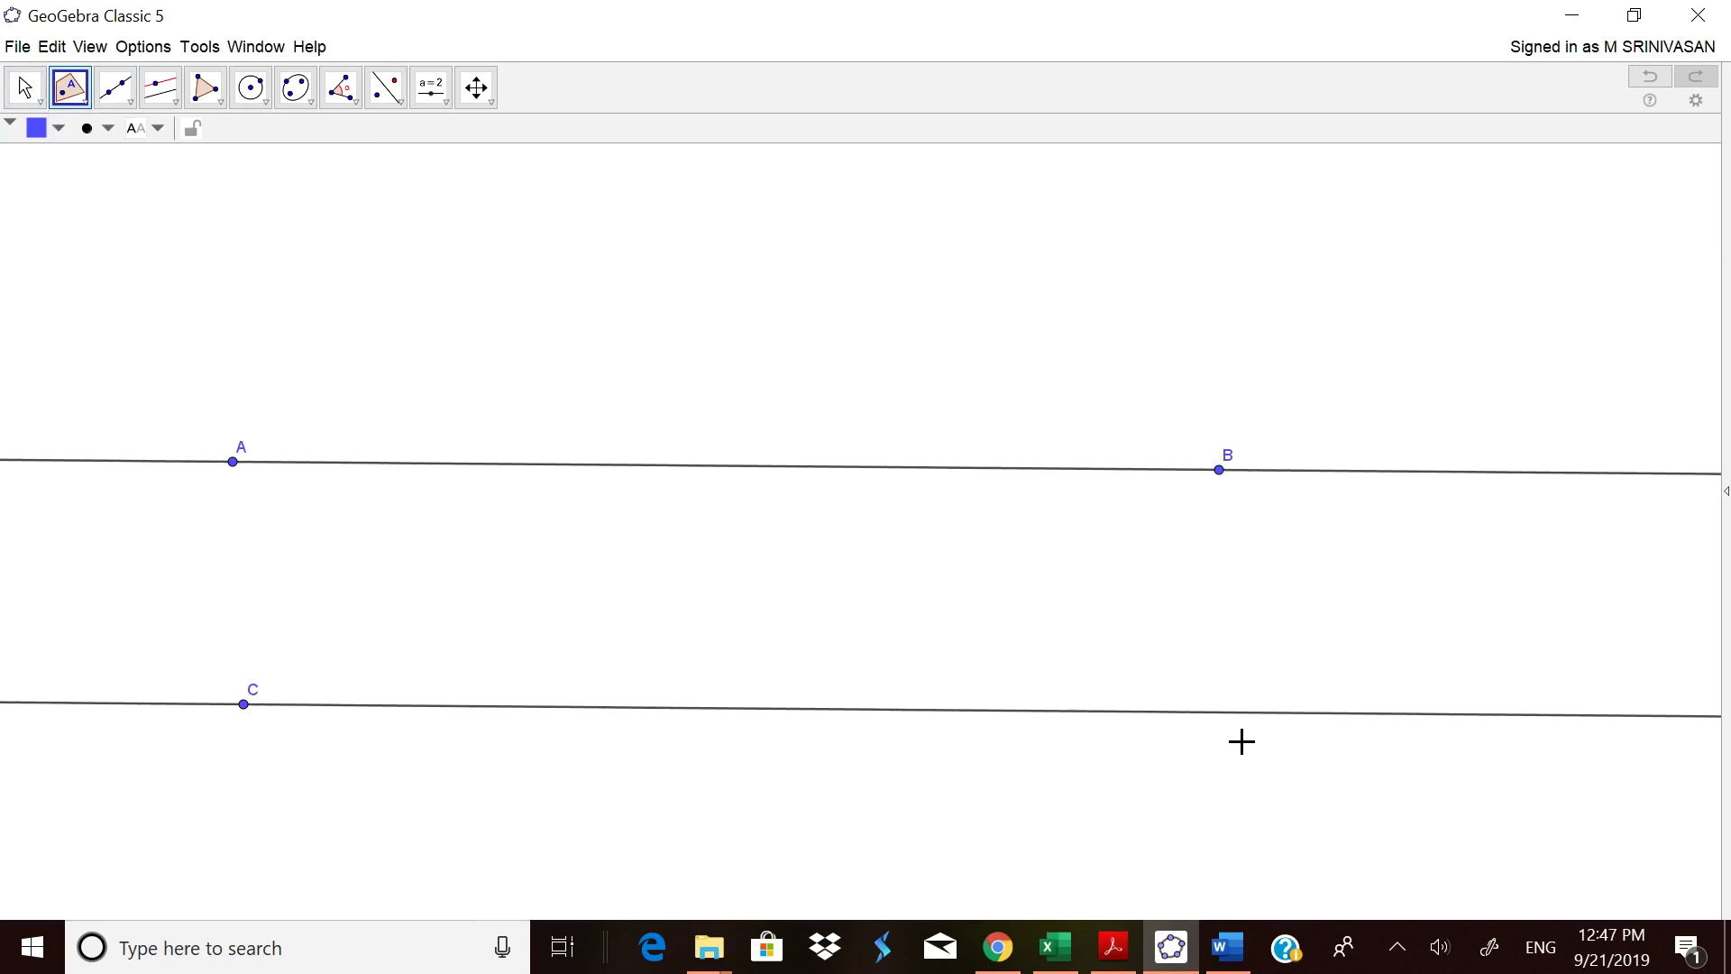
{"action": "left_click", "coordinate": [1238, 712]}
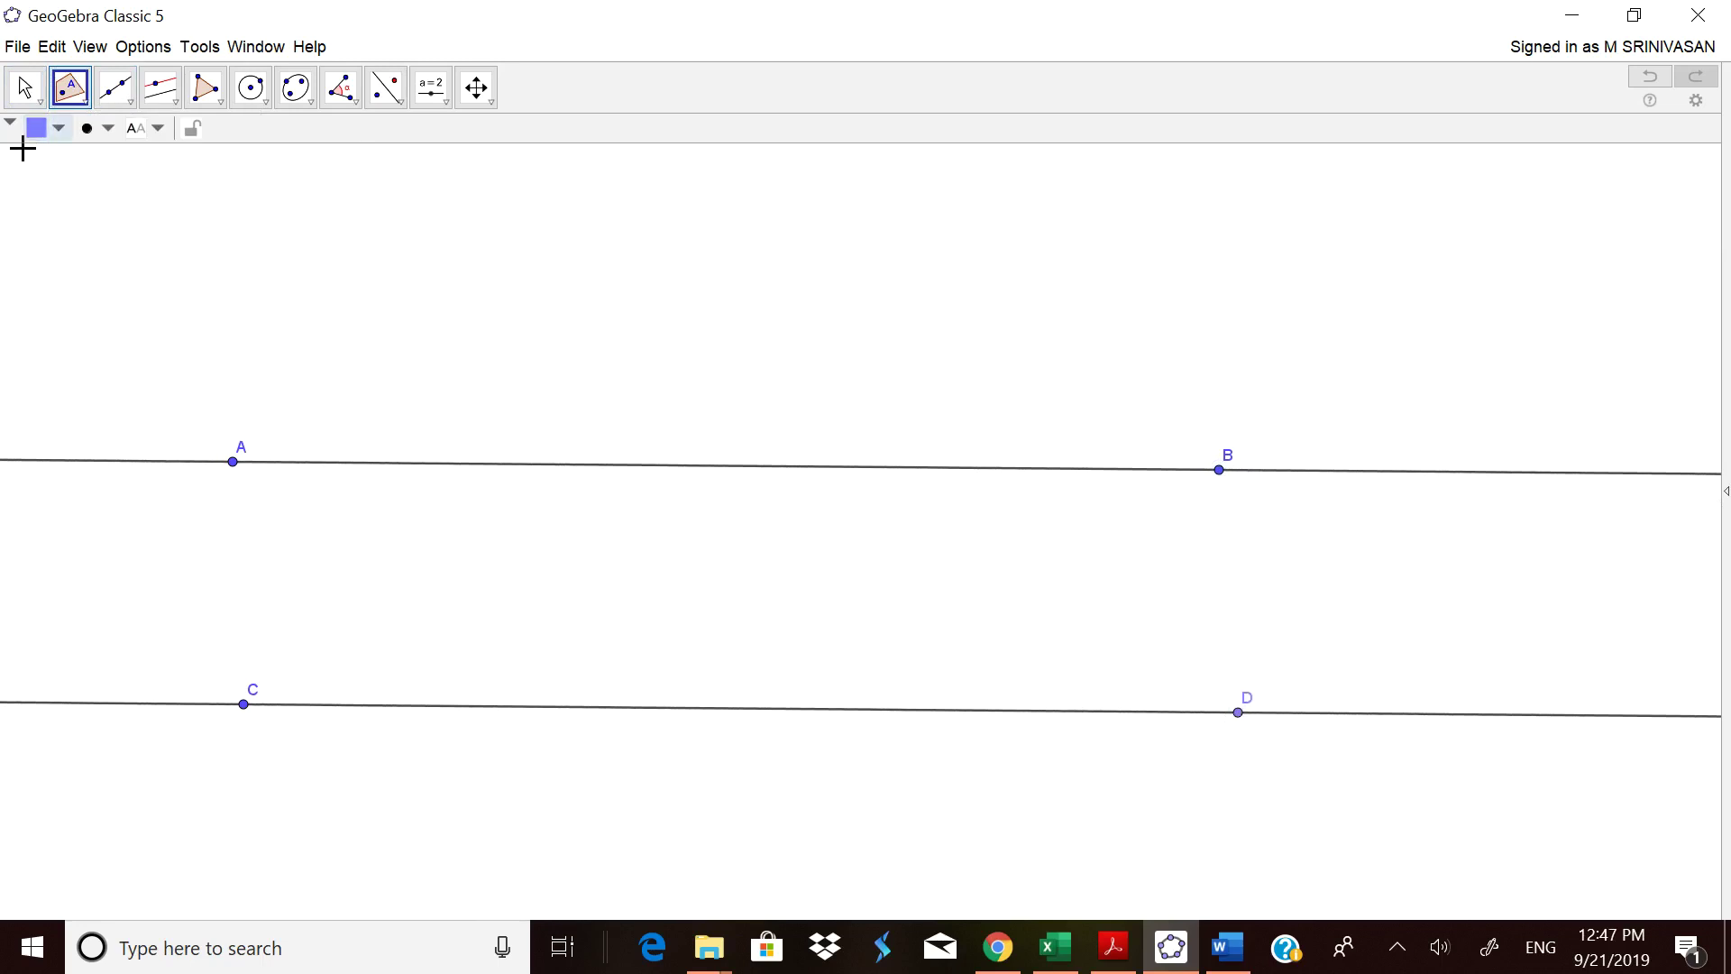
{"action": "left_click", "coordinate": [25, 88]}
{"action": "mouse_move", "coordinate": [1240, 713]}
{"action": "left_mouse_down"}
{"action": "mouse_move", "coordinate": [1233, 766]}
{"action": "mouse_move", "coordinate": [1217, 721]}
{"action": "left_mouse_up"}
{"action": "mouse_move", "coordinate": [1218, 470]}
{"action": "left_mouse_down"}
{"action": "mouse_move", "coordinate": [1173, 646]}
{"action": "mouse_move", "coordinate": [1213, 332]}
{"action": "mouse_move", "coordinate": [1215, 489]}
{"action": "mouse_move", "coordinate": [1209, 464]}
{"action": "left_mouse_up"}
Step: Draw transversal EF crossing both parallels, then adjust E and F's label
{"action": "left_click", "coordinate": [115, 88]}
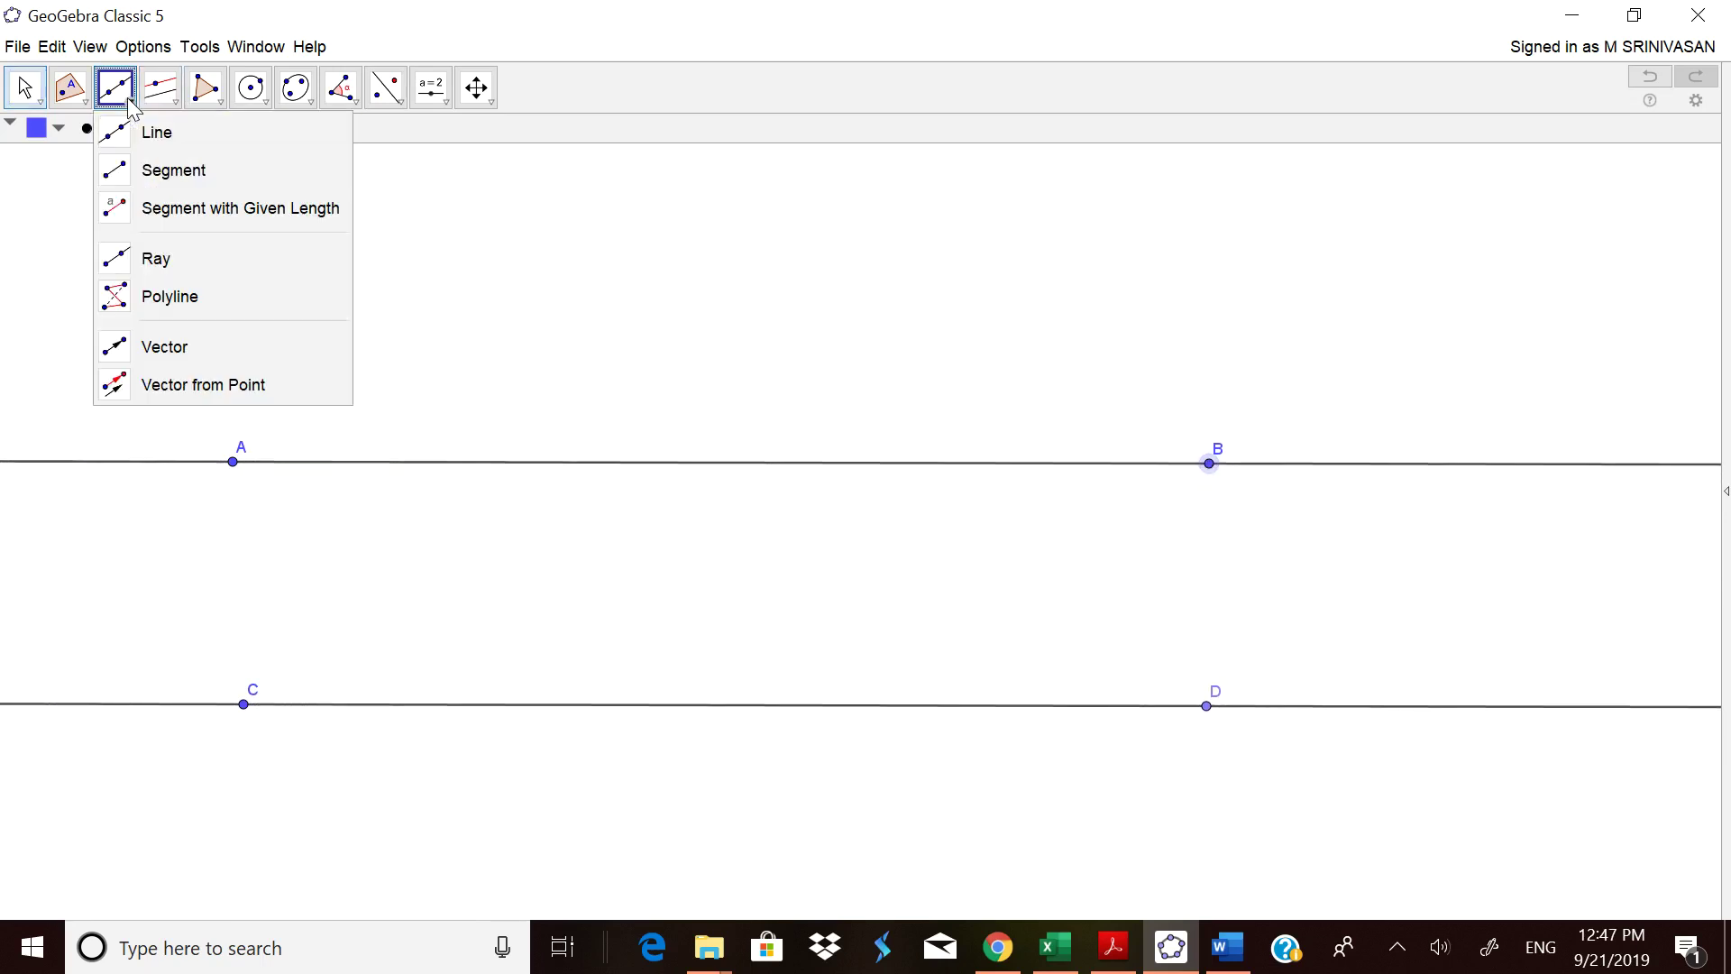
{"action": "left_click", "coordinate": [151, 131]}
{"action": "left_click", "coordinate": [936, 249]}
{"action": "left_click", "coordinate": [508, 807]}
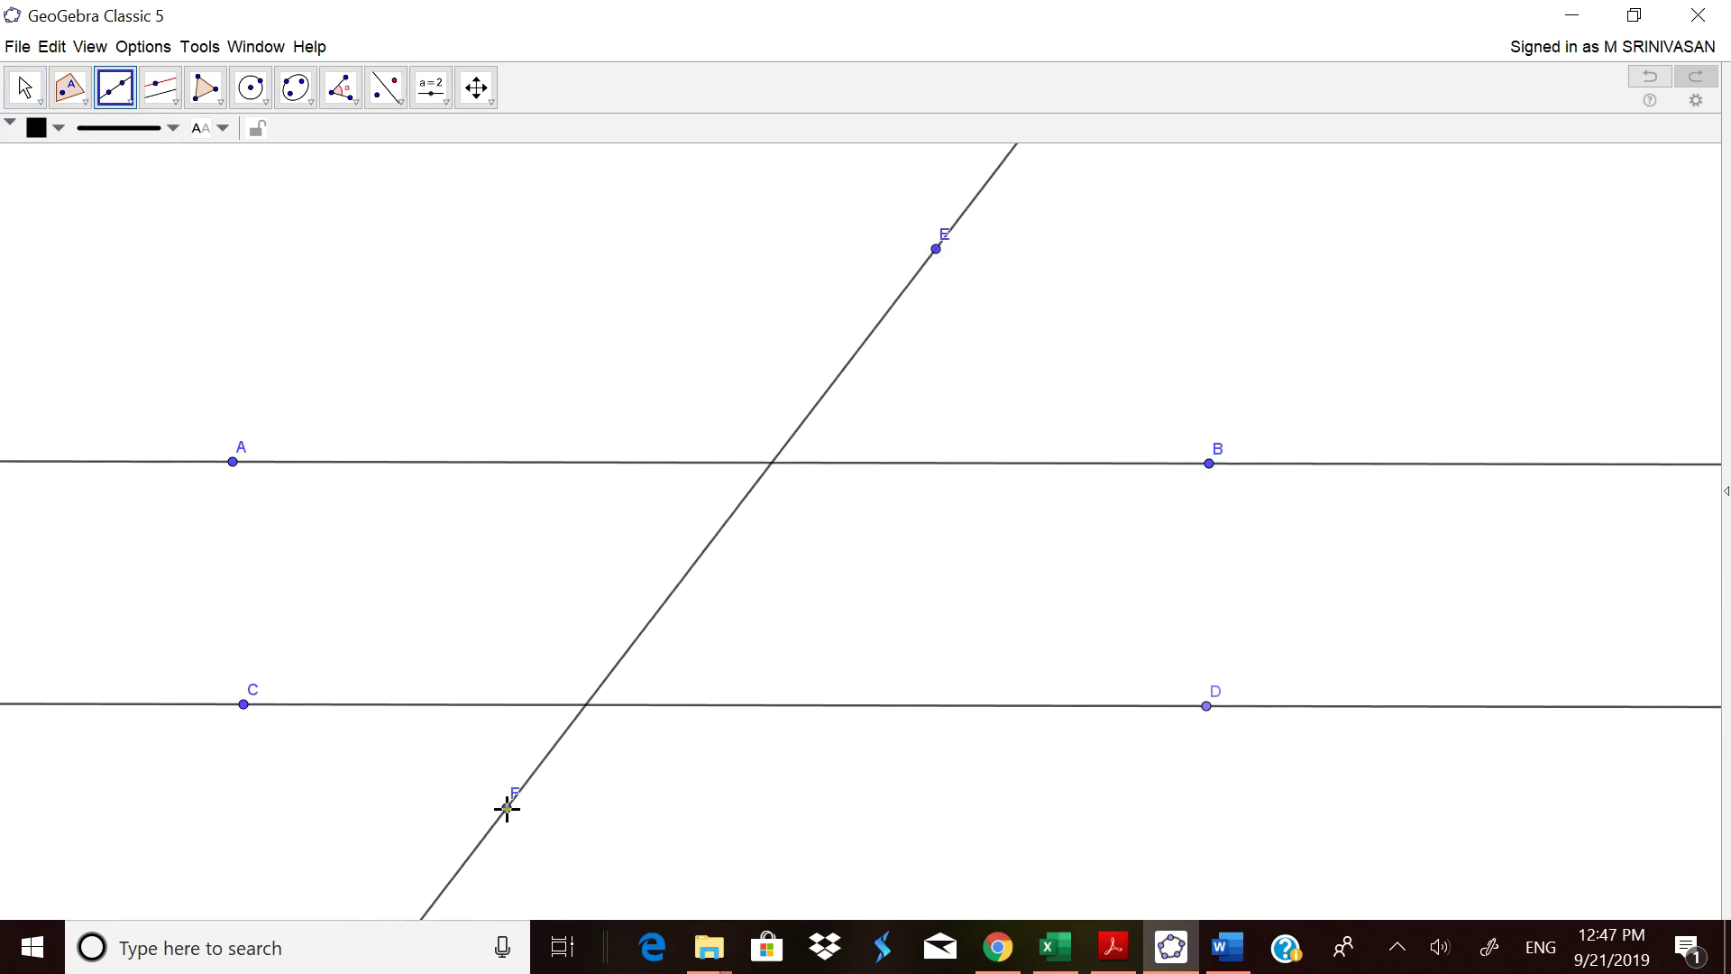
{"action": "left_click", "coordinate": [24, 87]}
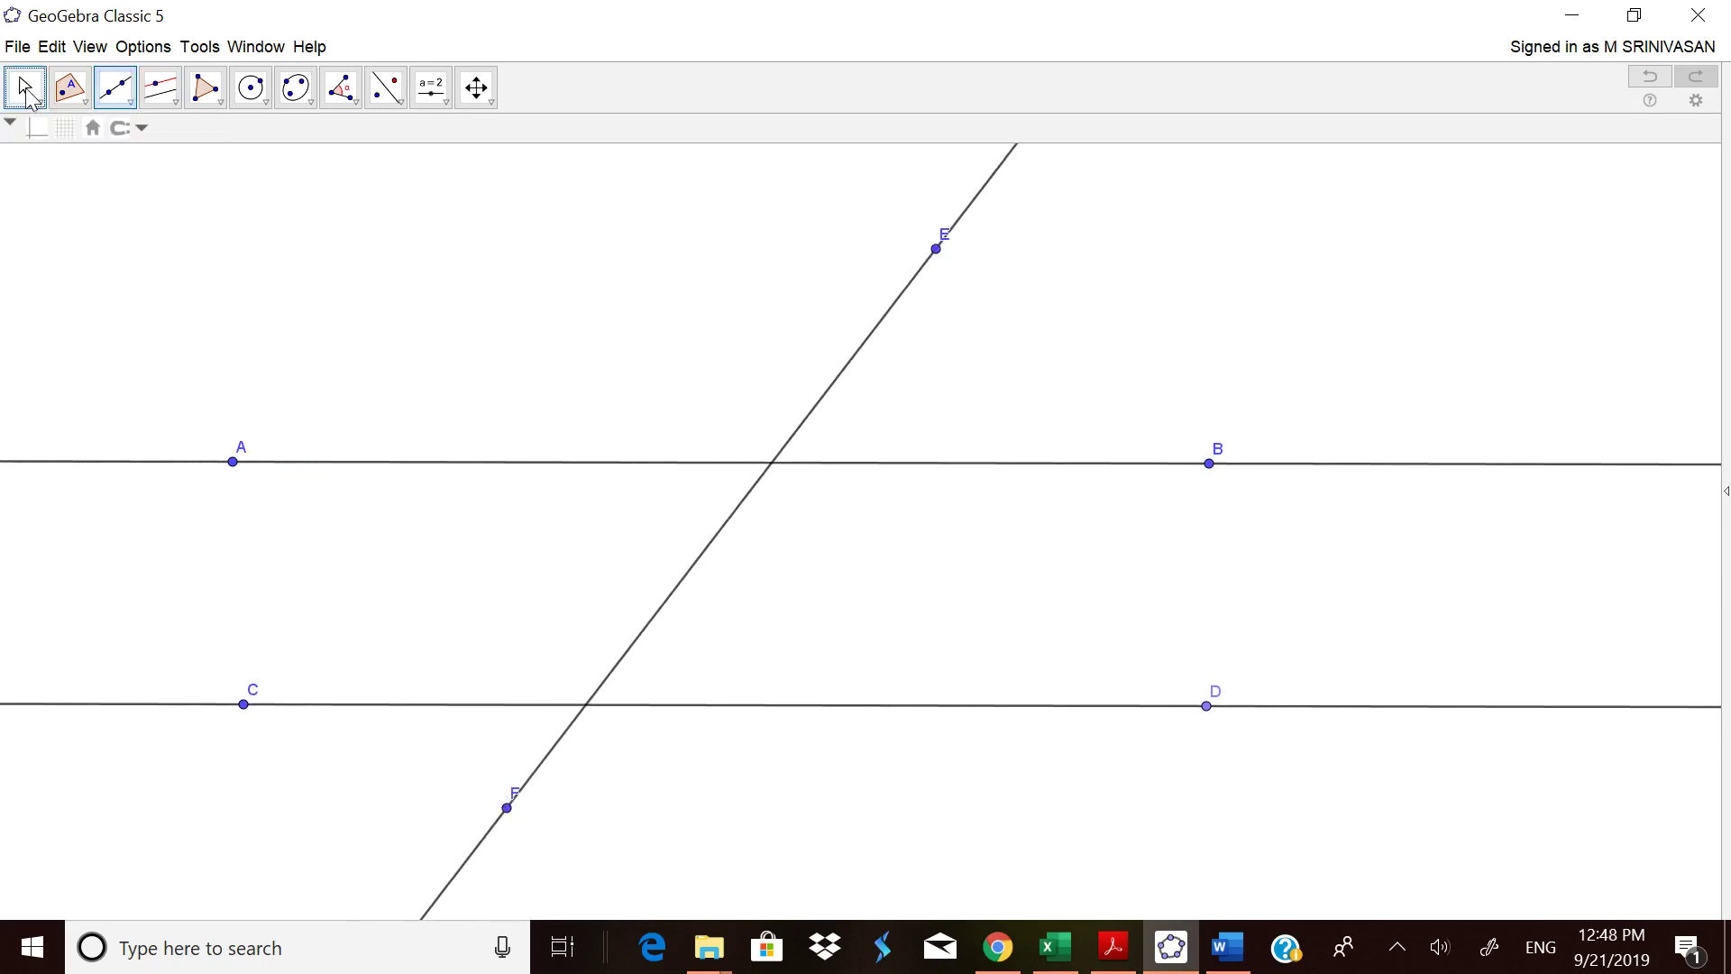
{"action": "left_click_drag", "start_coordinate": [938, 253], "coordinate": [928, 259]}
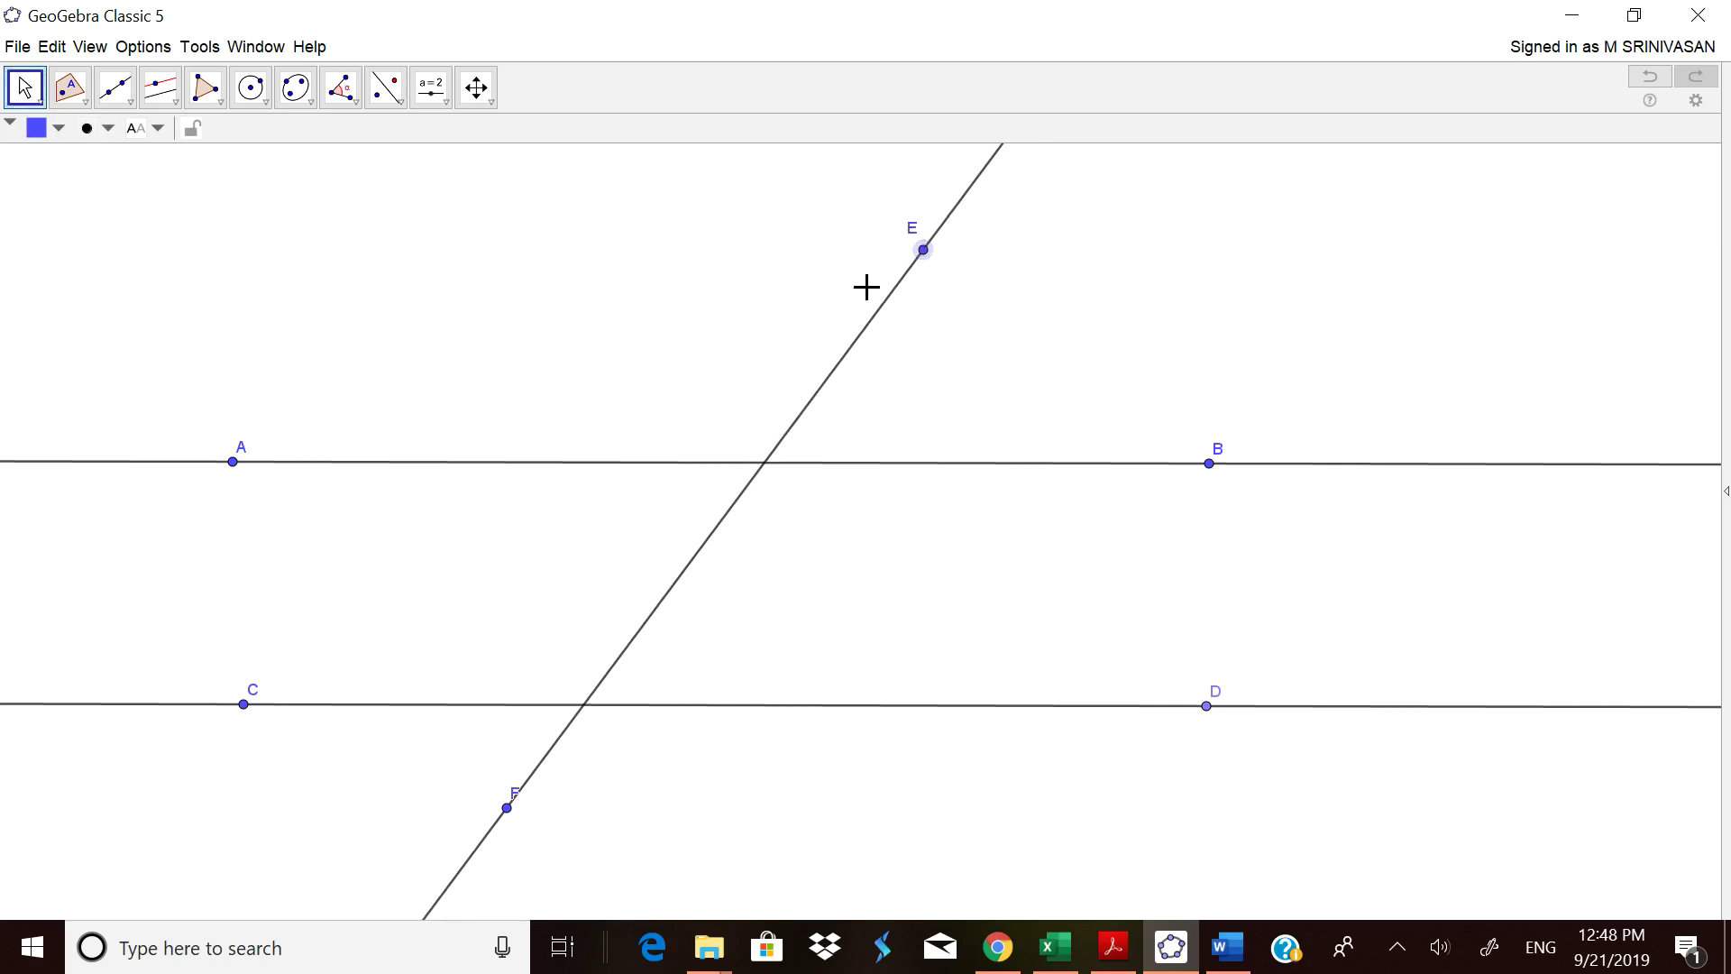
{"action": "left_click_drag", "start_coordinate": [518, 809], "coordinate": [490, 807]}
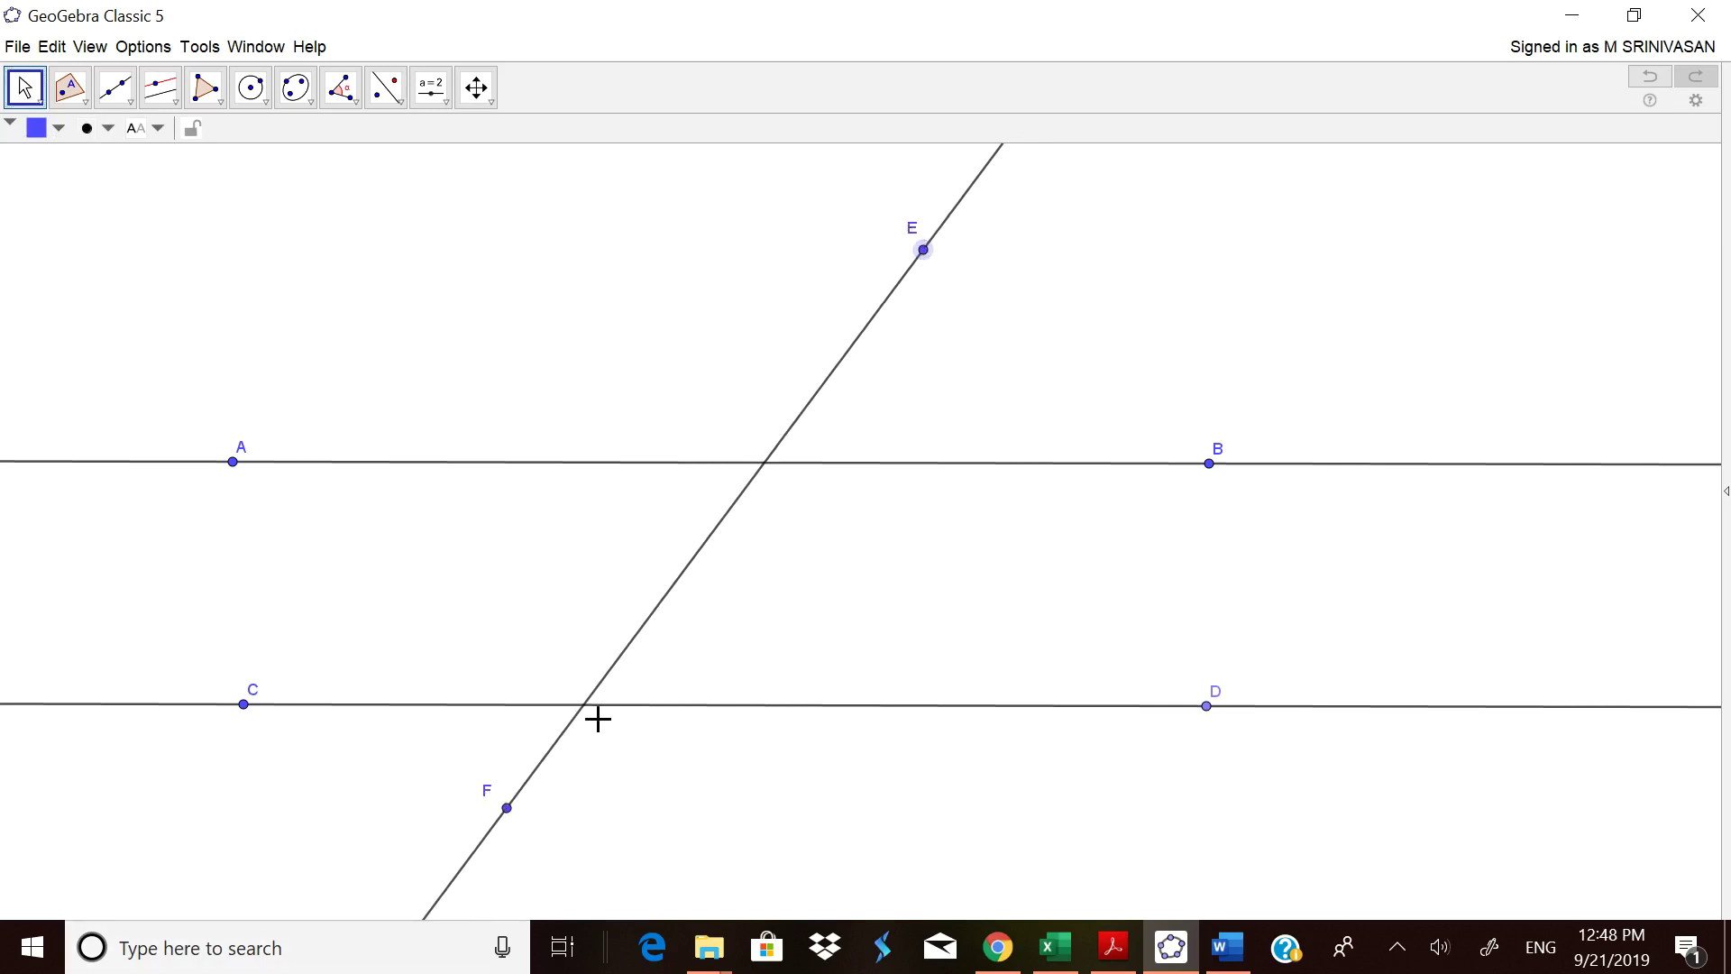
Step: Create intersection points G (AB with EF) and H (CD with EF)
{"action": "left_click", "coordinate": [70, 87]}
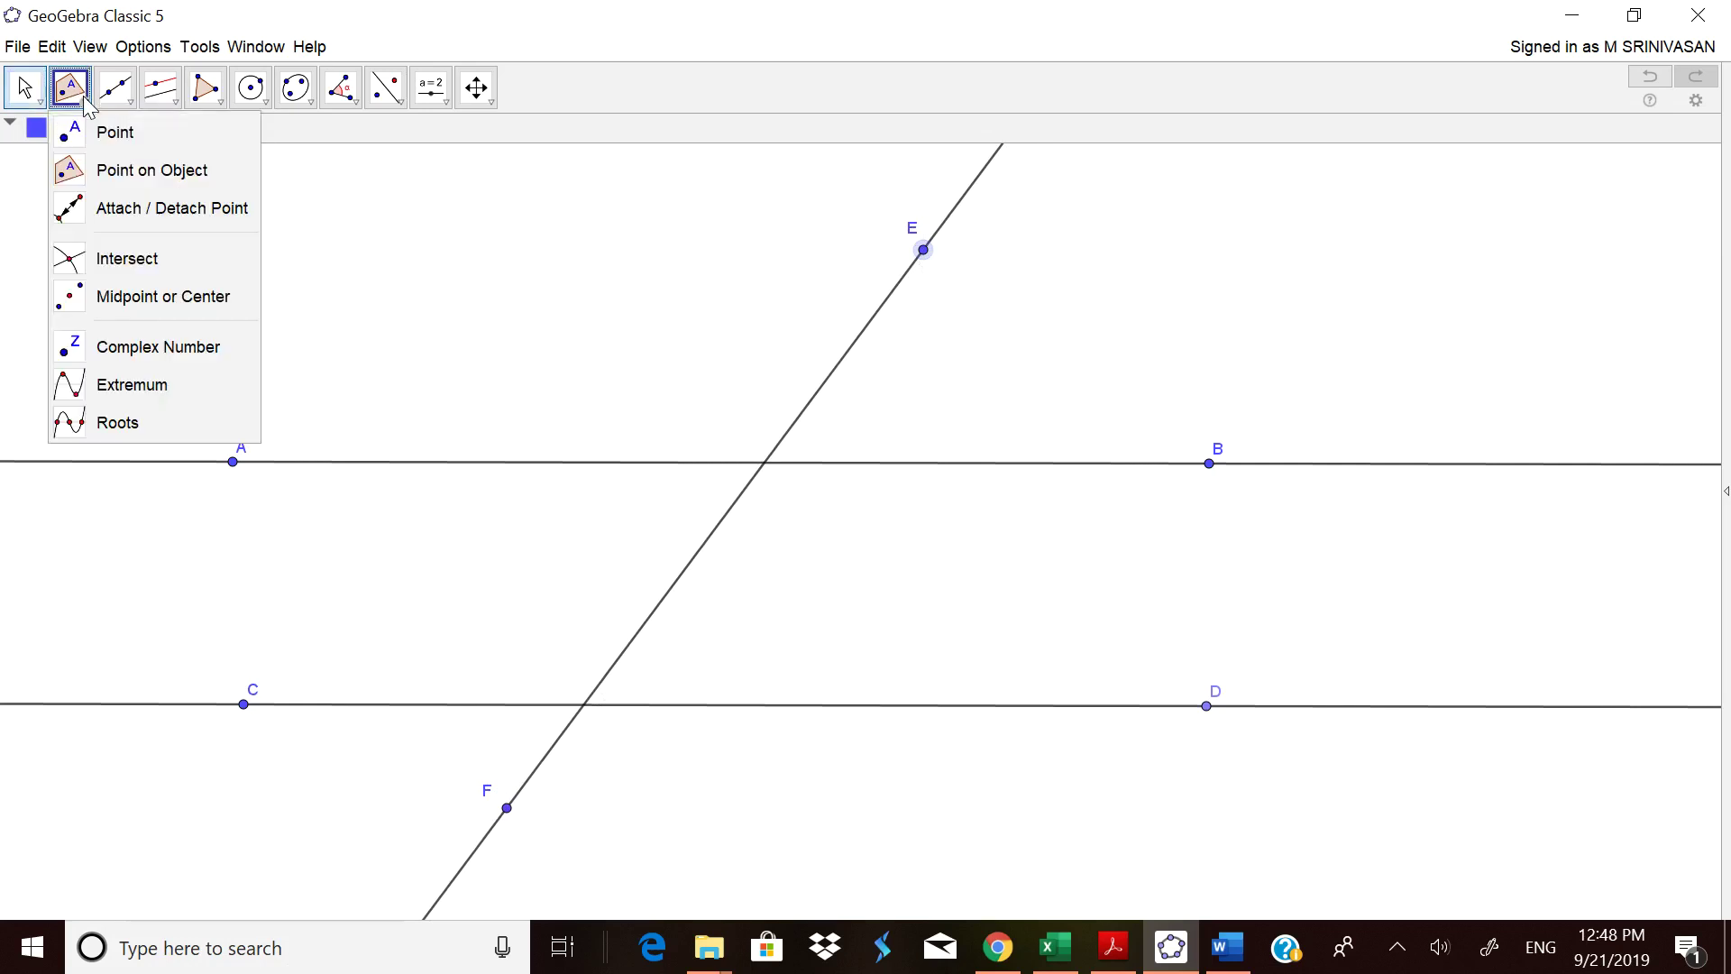
{"action": "left_click", "coordinate": [126, 261]}
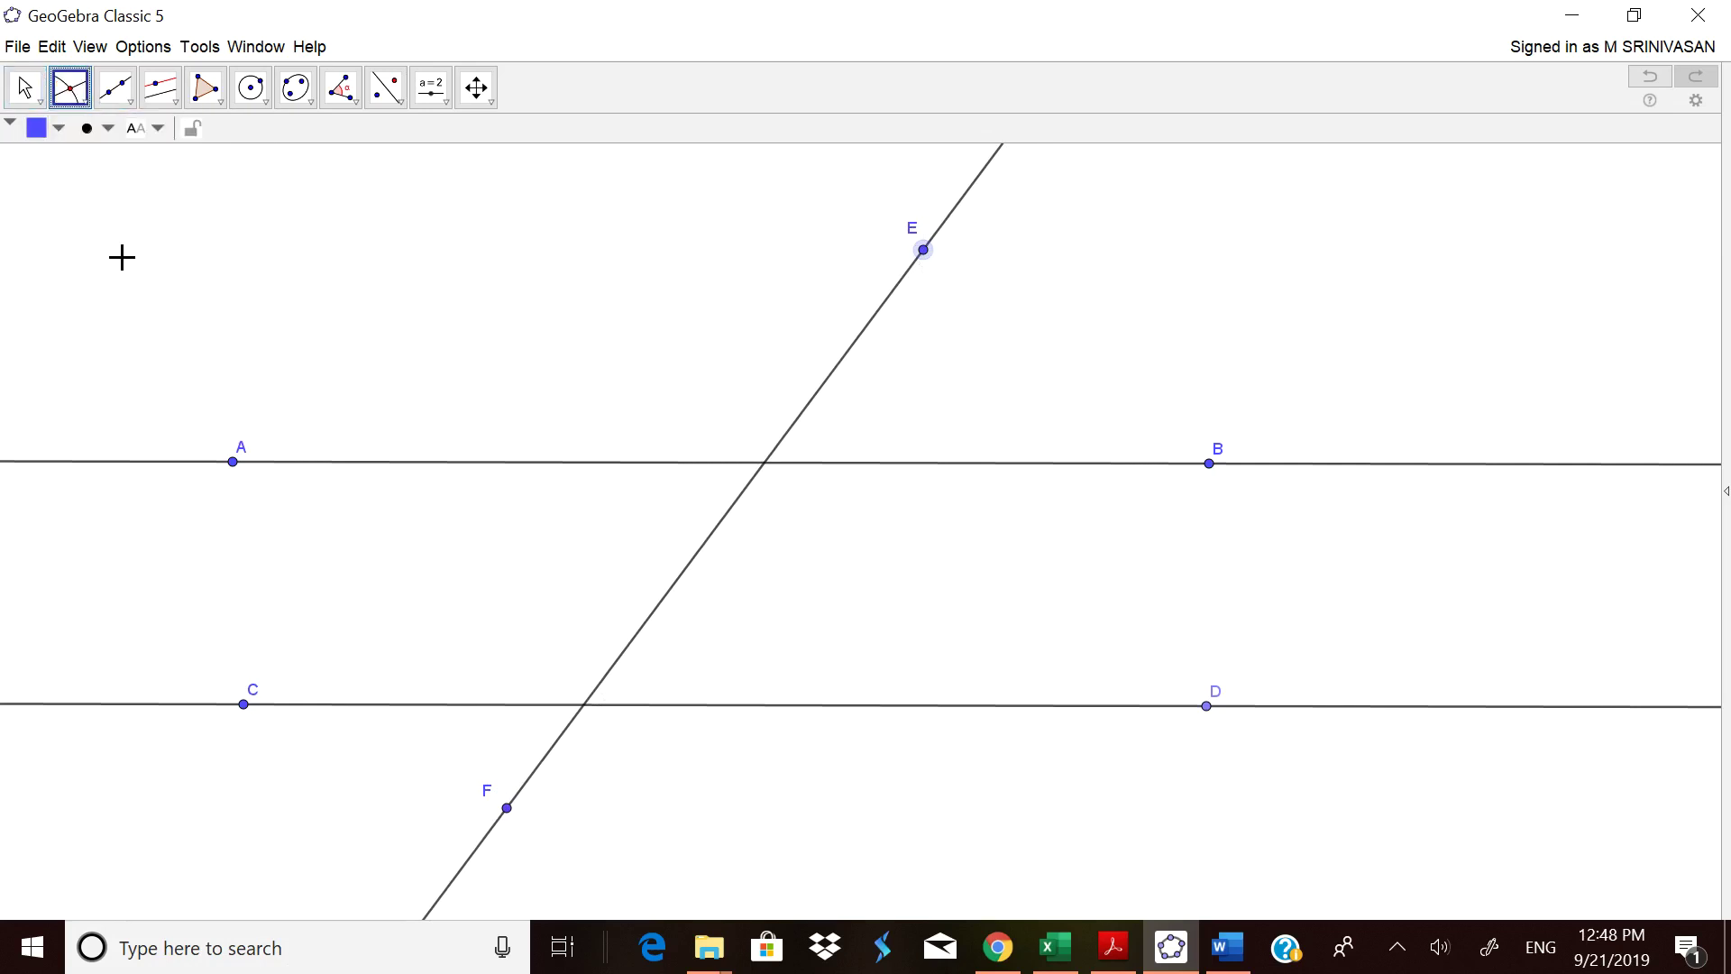
{"action": "left_click", "coordinate": [666, 463]}
{"action": "left_click", "coordinate": [731, 510]}
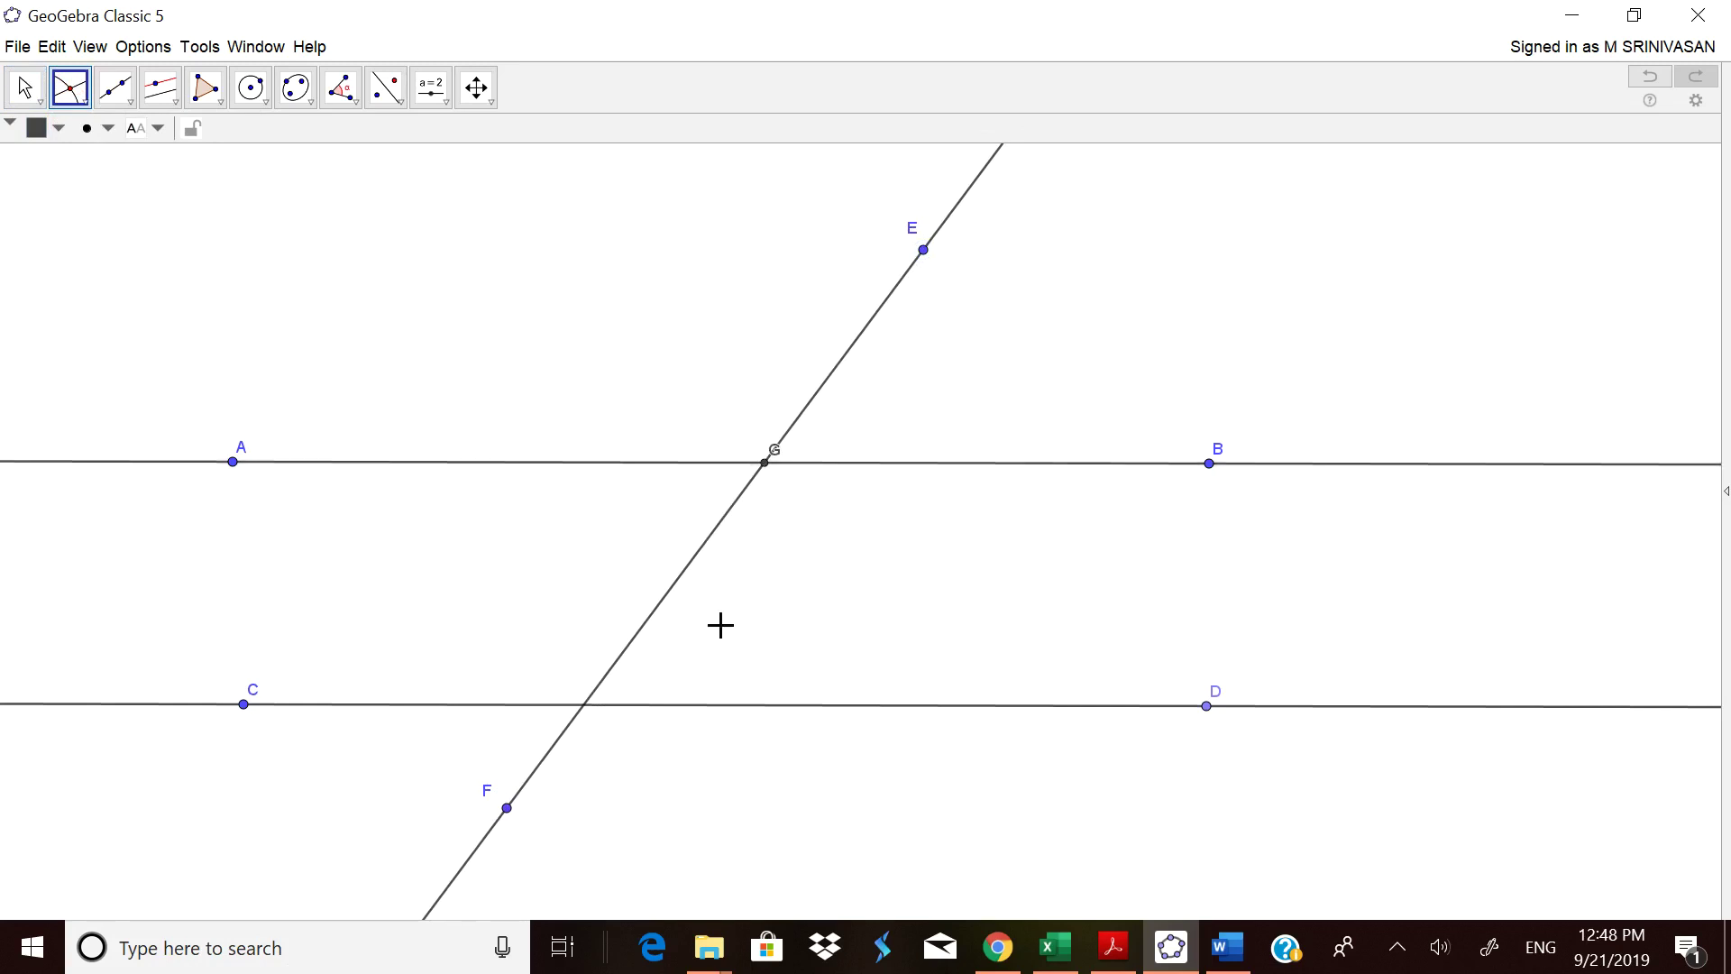
{"action": "left_click", "coordinate": [531, 709]}
{"action": "left_click", "coordinate": [564, 729]}
Step: Move the G and H labels below their points and drag B to check the construction
{"action": "left_click", "coordinate": [25, 87]}
{"action": "left_click_drag", "start_coordinate": [775, 451], "coordinate": [776, 496]}
{"action": "left_click_drag", "start_coordinate": [599, 693], "coordinate": [599, 765]}
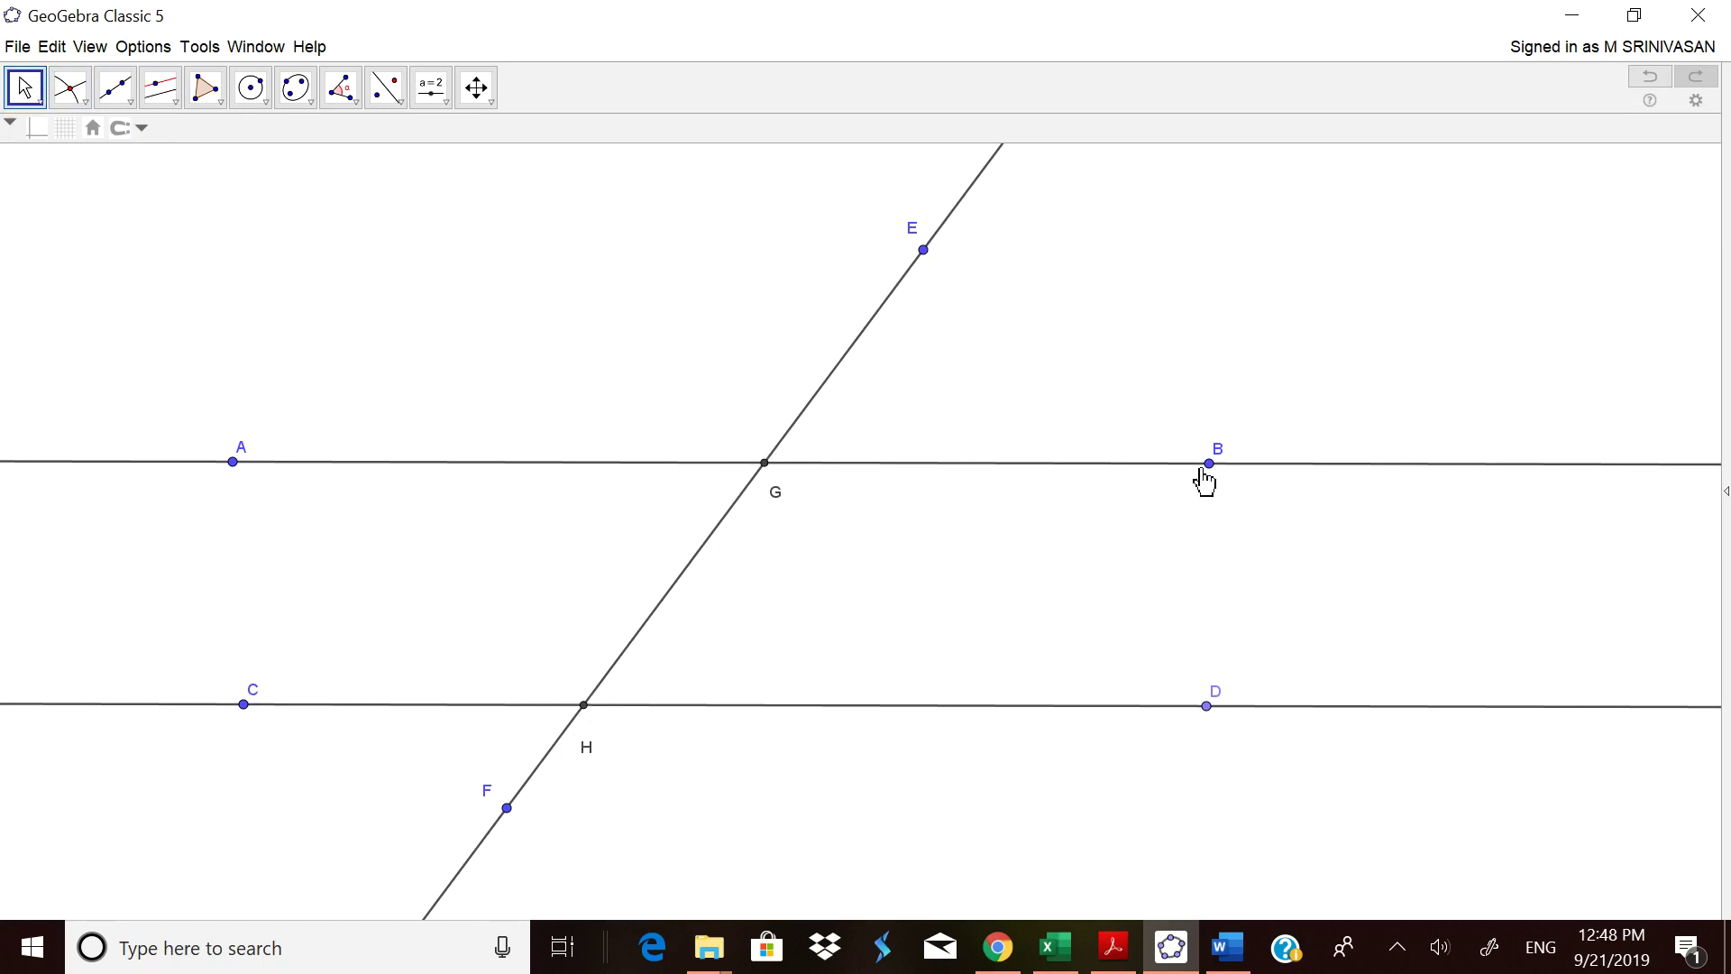
{"action": "left_click_drag", "start_coordinate": [1209, 466], "coordinate": [1268, 505]}
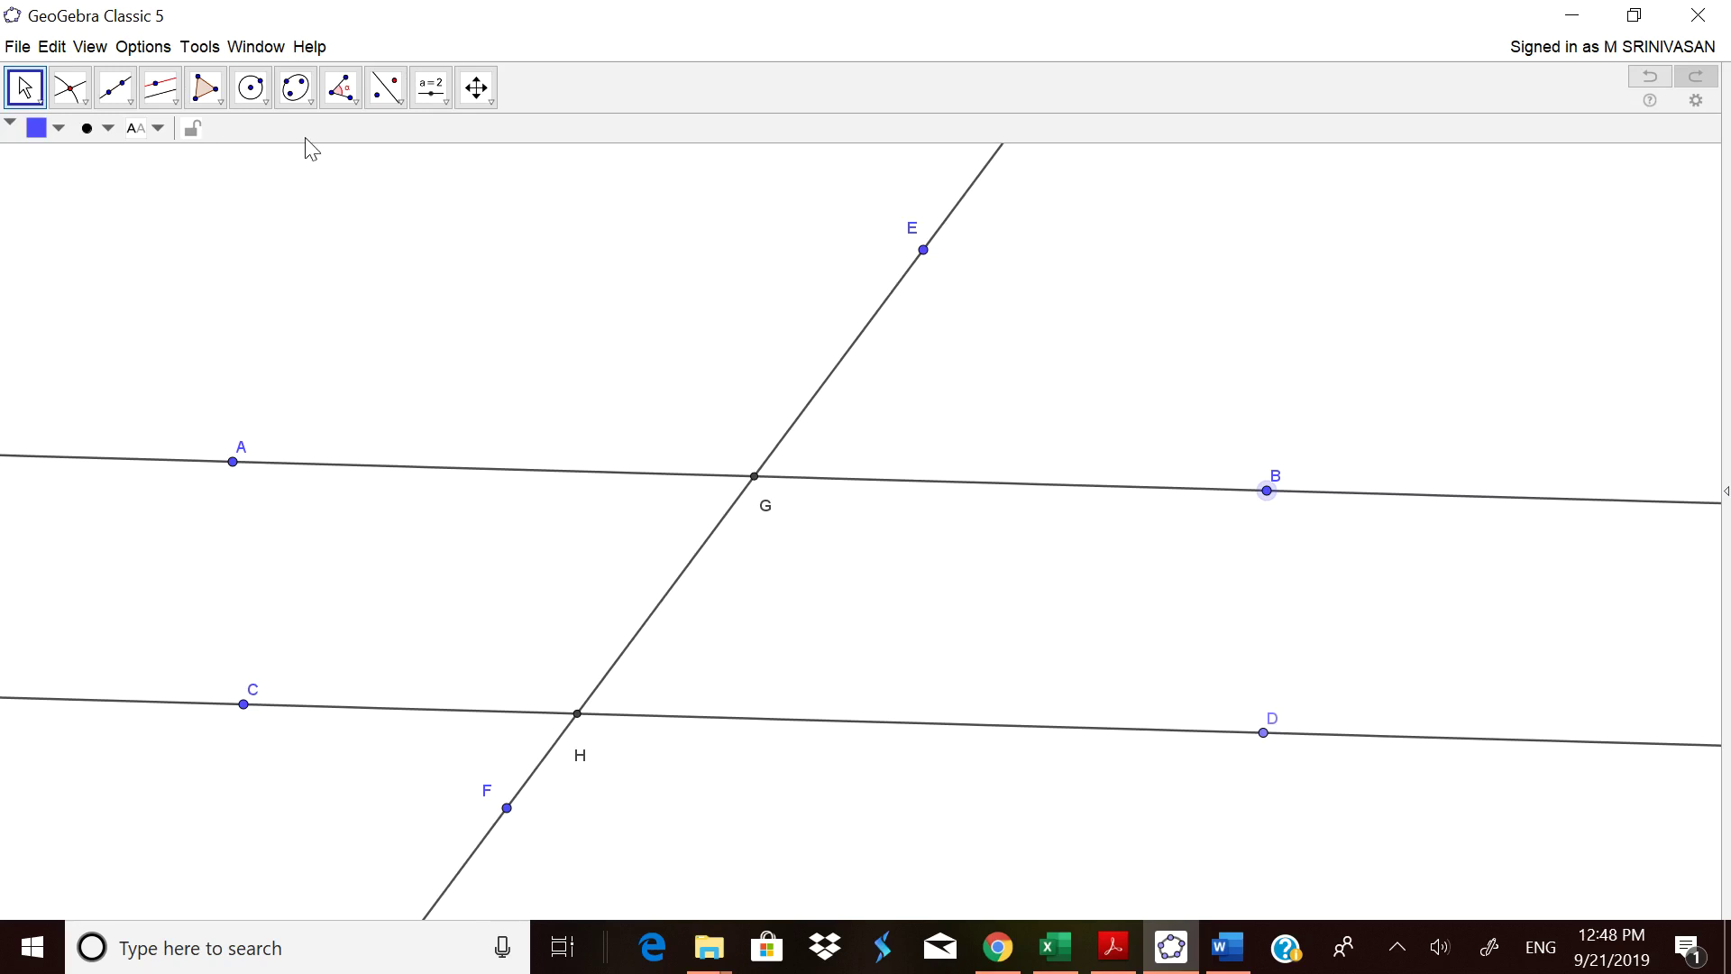
Step: Measure angle α = EGA at G and place its label above the arc
{"action": "left_click", "coordinate": [341, 87]}
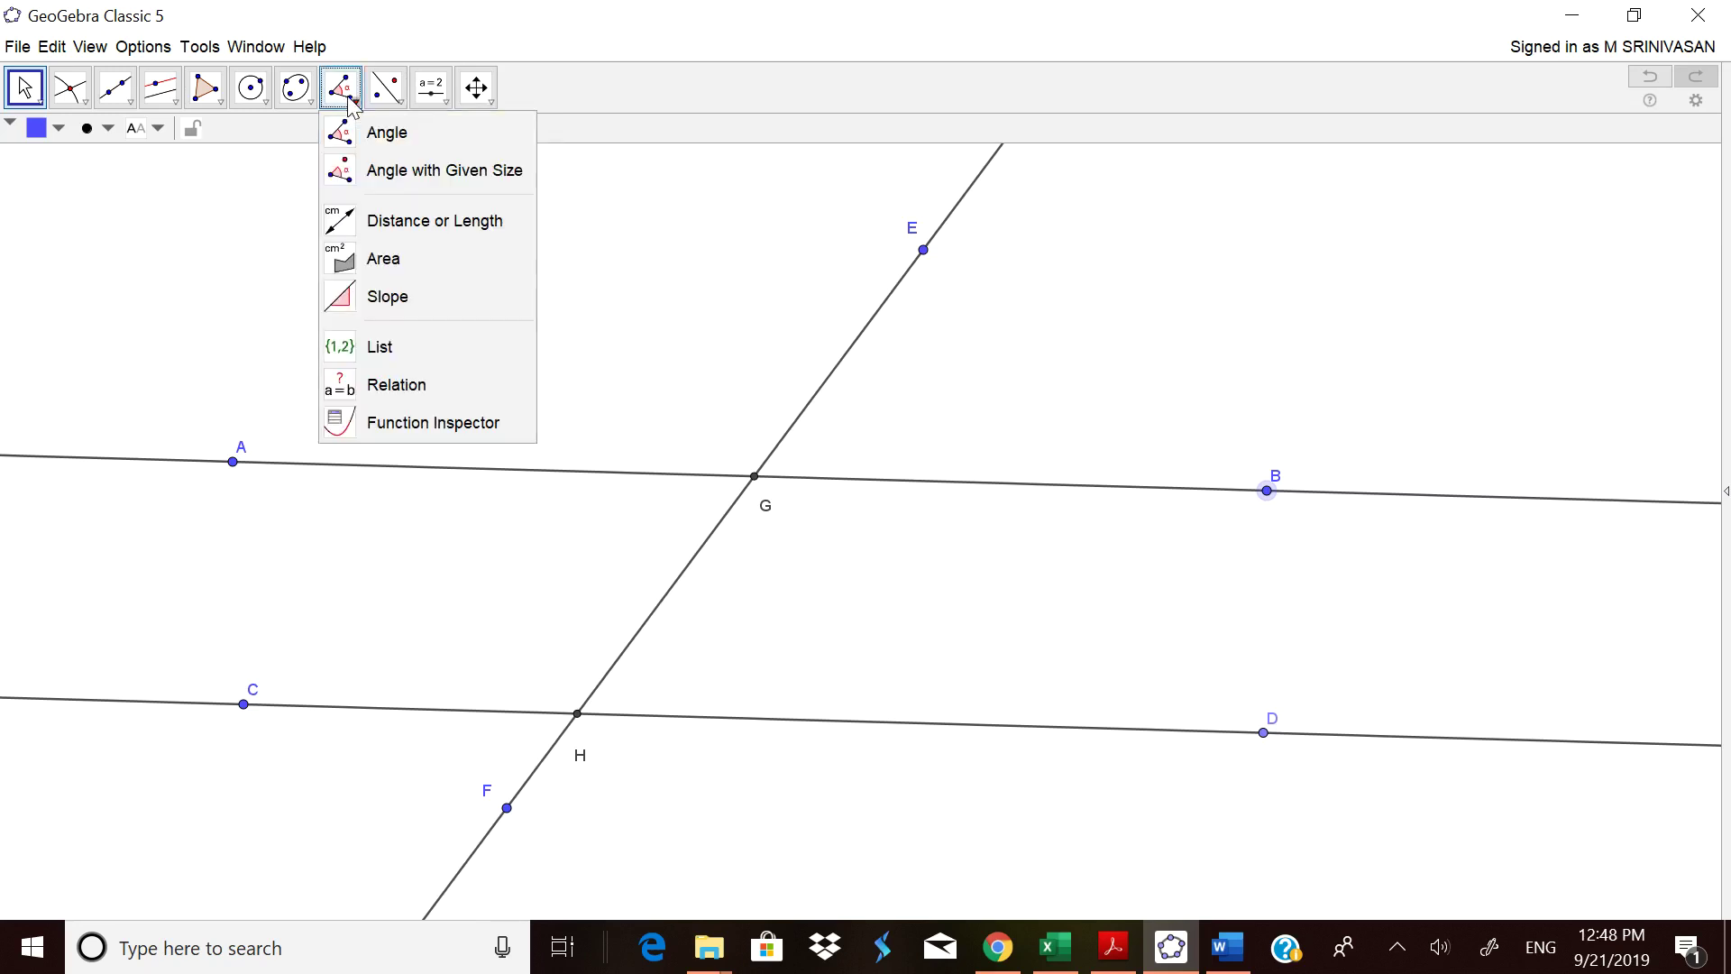
{"action": "left_click", "coordinate": [390, 135]}
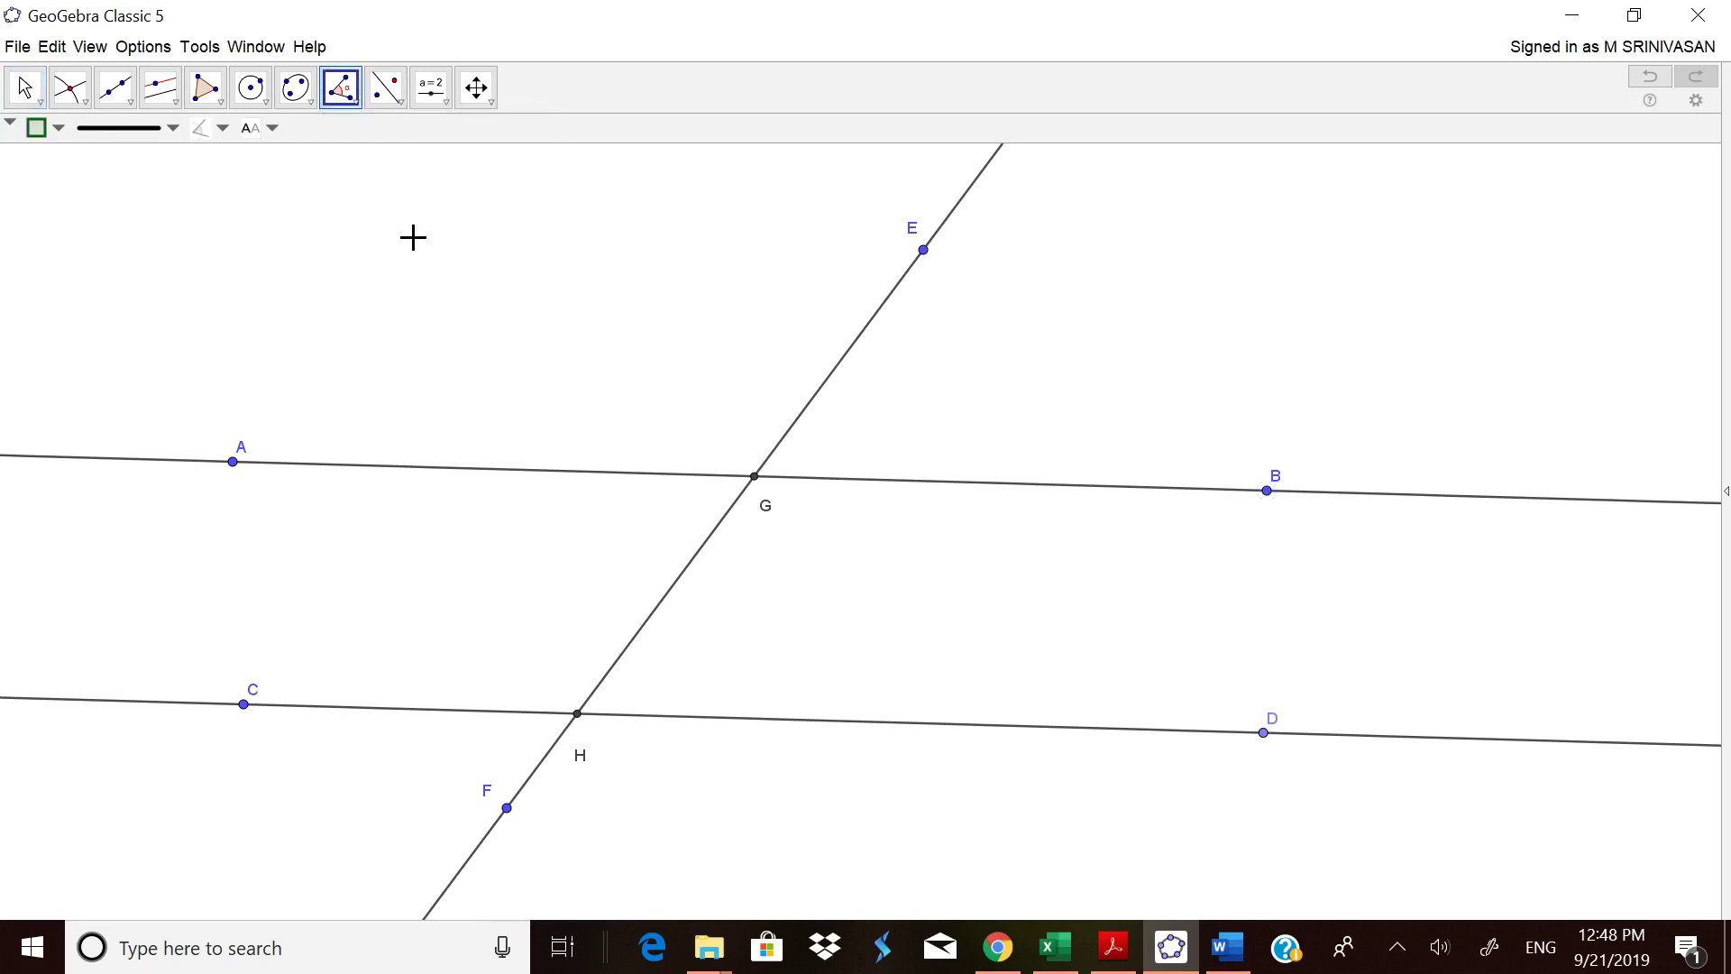
{"action": "left_click", "coordinate": [924, 250]}
{"action": "left_click", "coordinate": [755, 476]}
{"action": "left_click", "coordinate": [233, 463]}
{"action": "left_click", "coordinate": [37, 89]}
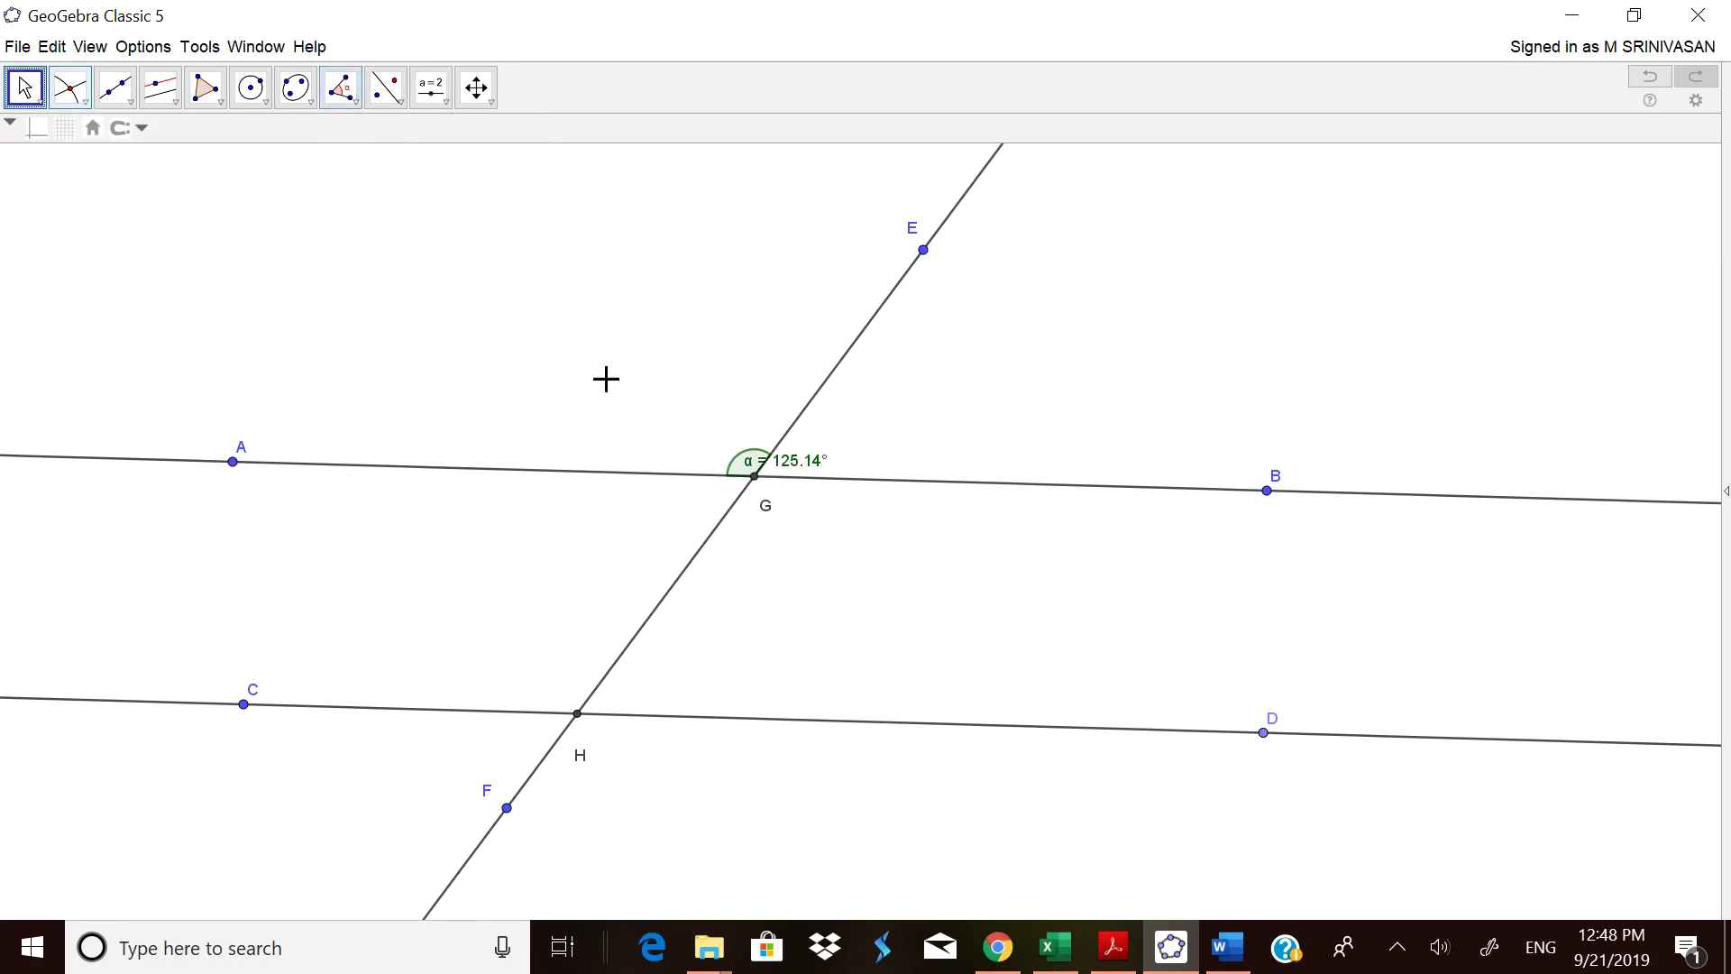
{"action": "left_click_drag", "start_coordinate": [797, 473], "coordinate": [738, 441]}
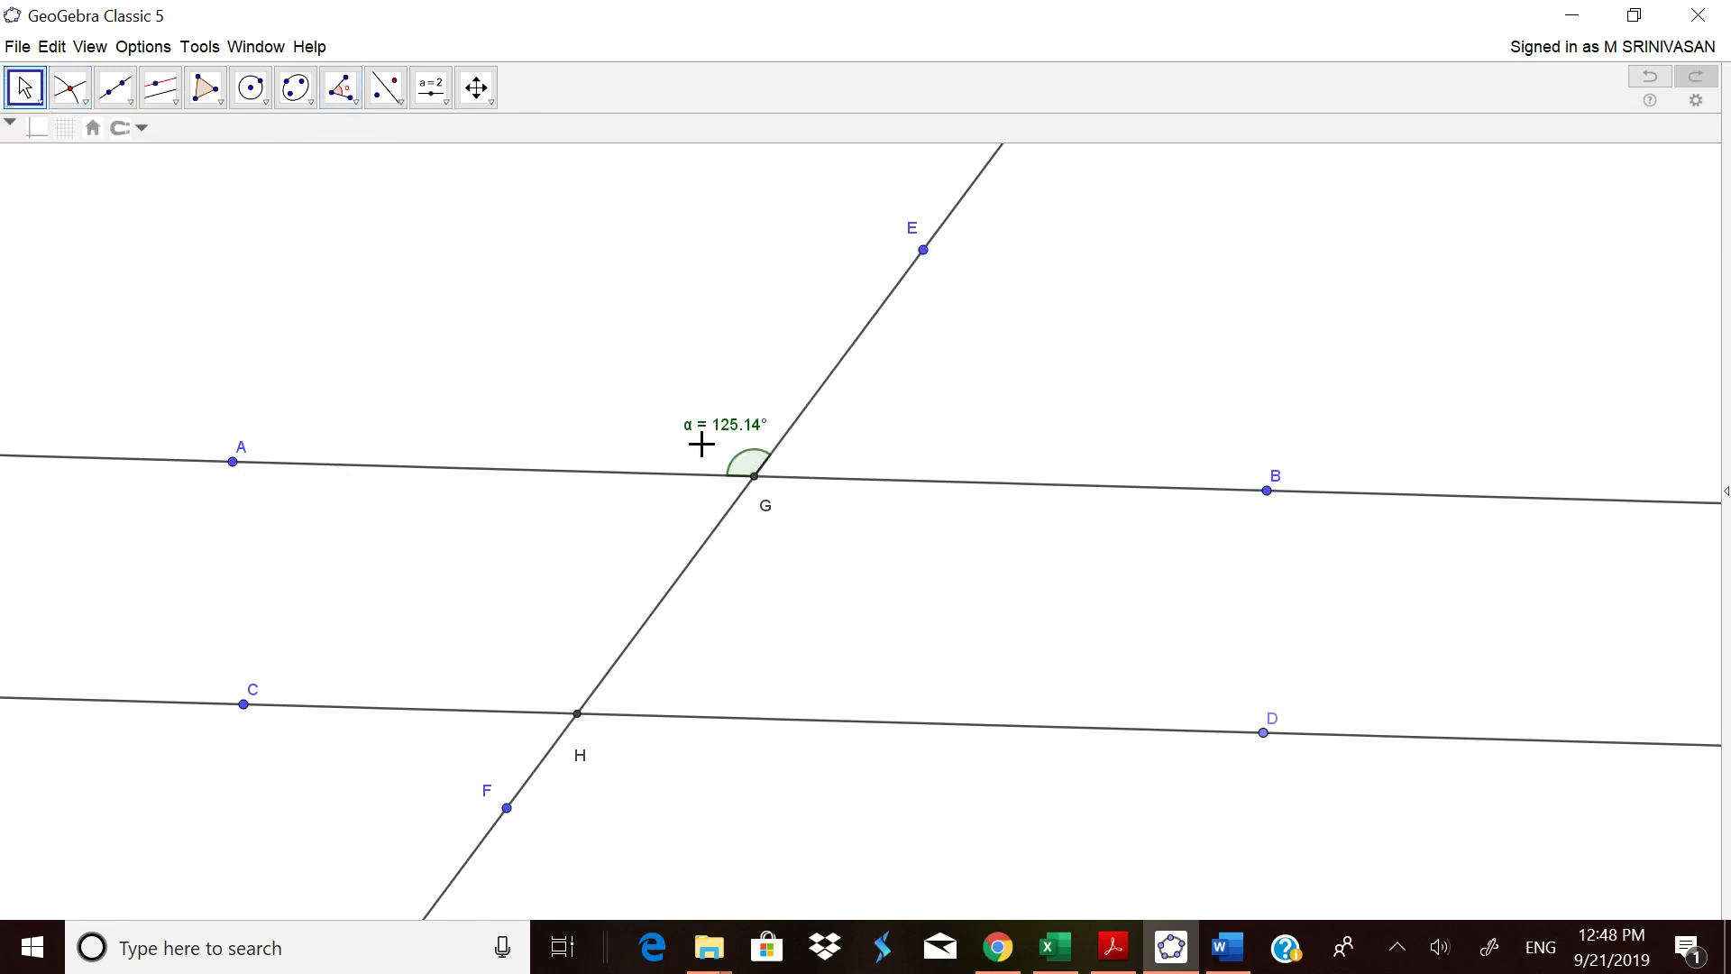
Step: Set rounding to 0 decimal places so α reads 125°
{"action": "left_click", "coordinate": [140, 45]}
{"action": "mouse_move", "coordinate": [185, 122]}
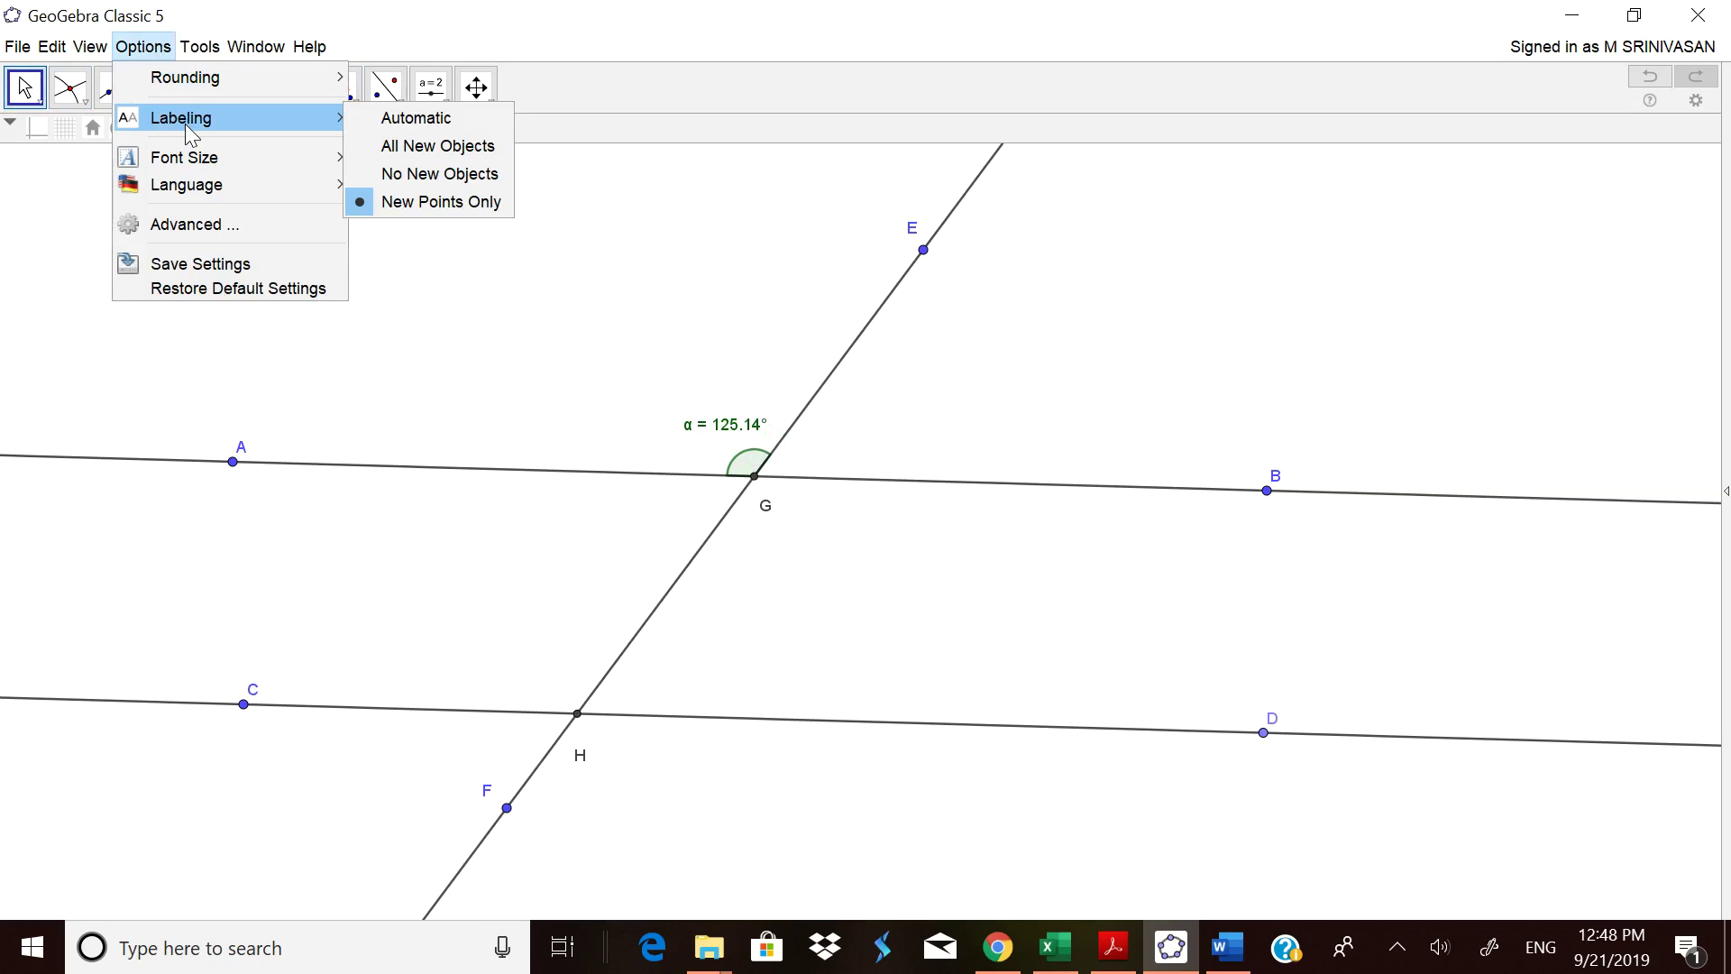
{"action": "mouse_move", "coordinate": [236, 80]}
{"action": "left_click", "coordinate": [396, 76]}
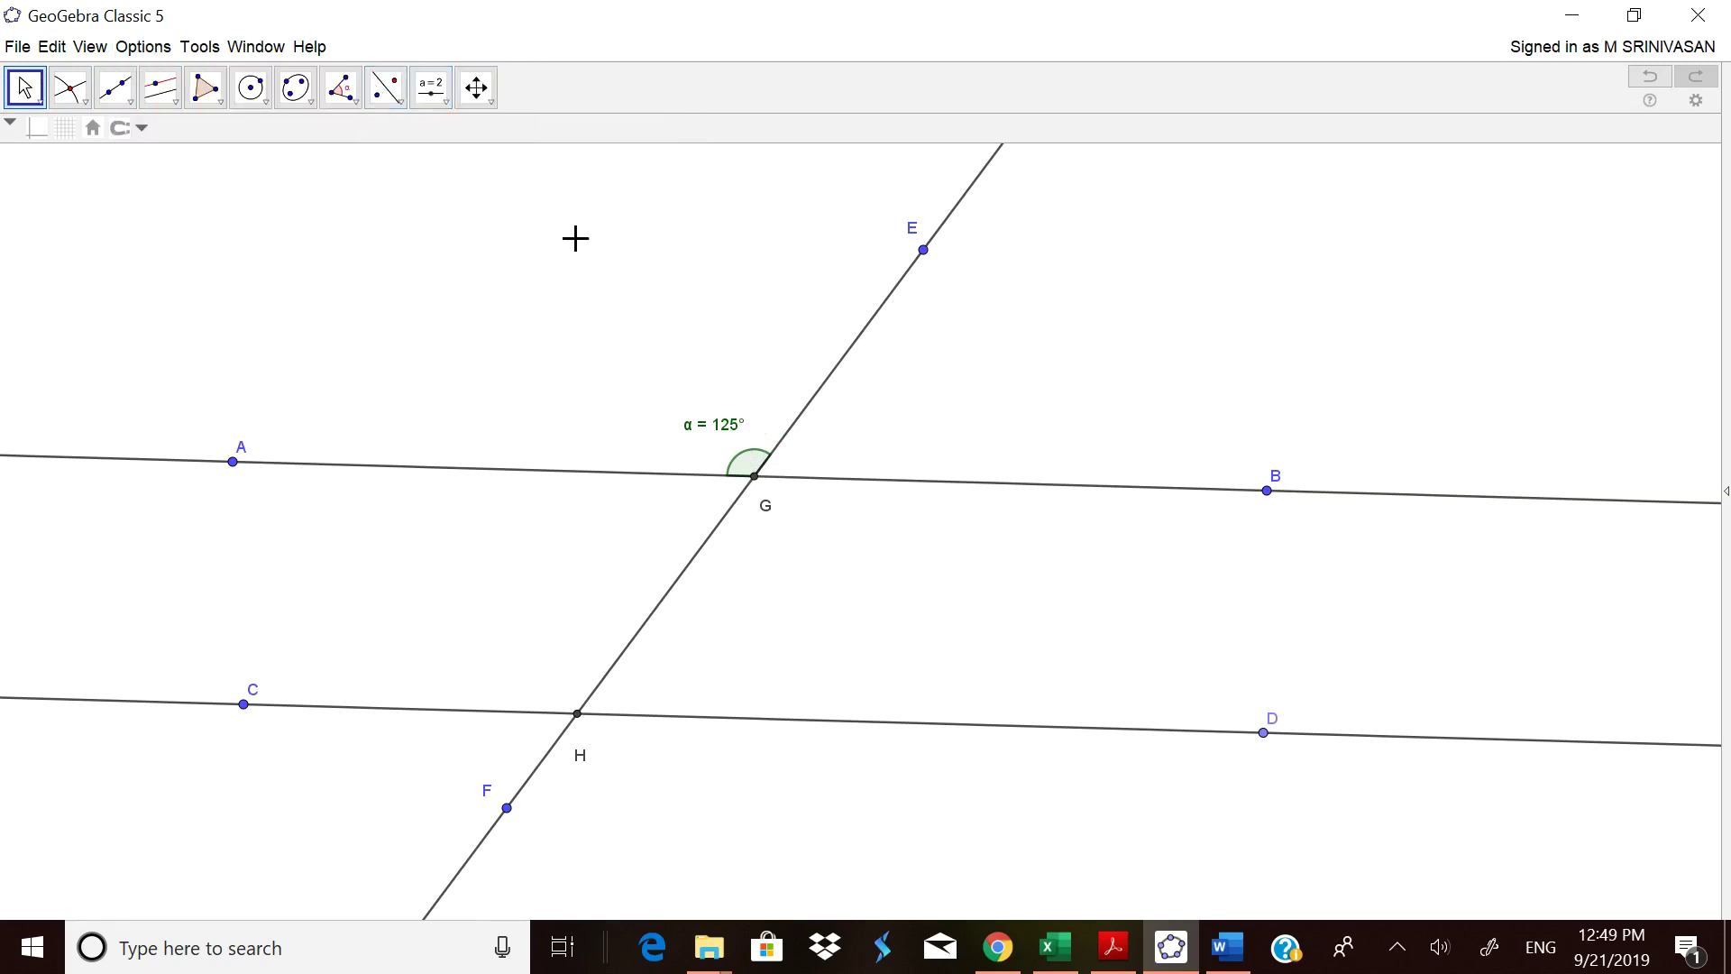
{"action": "left_click", "coordinate": [27, 87]}
{"action": "left_click", "coordinate": [346, 88]}
{"action": "left_click", "coordinate": [370, 132]}
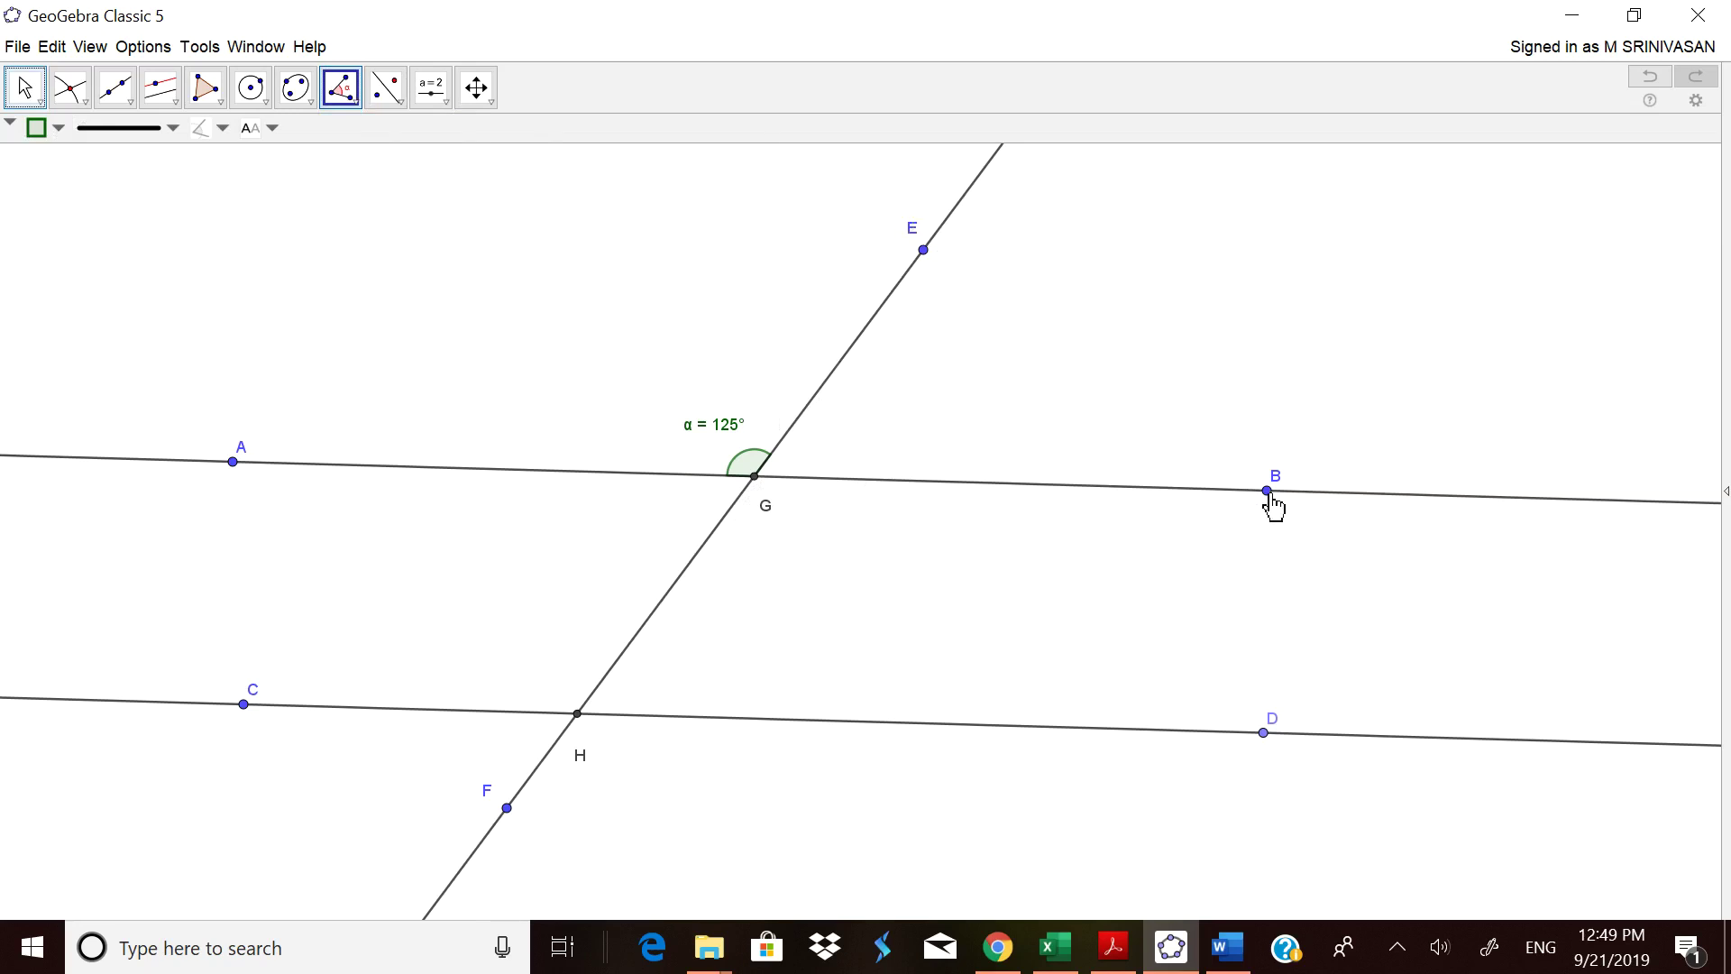
Step: Measure angle BGE at G as β = 55° and move its label above line AB
{"action": "left_click", "coordinate": [1267, 491]}
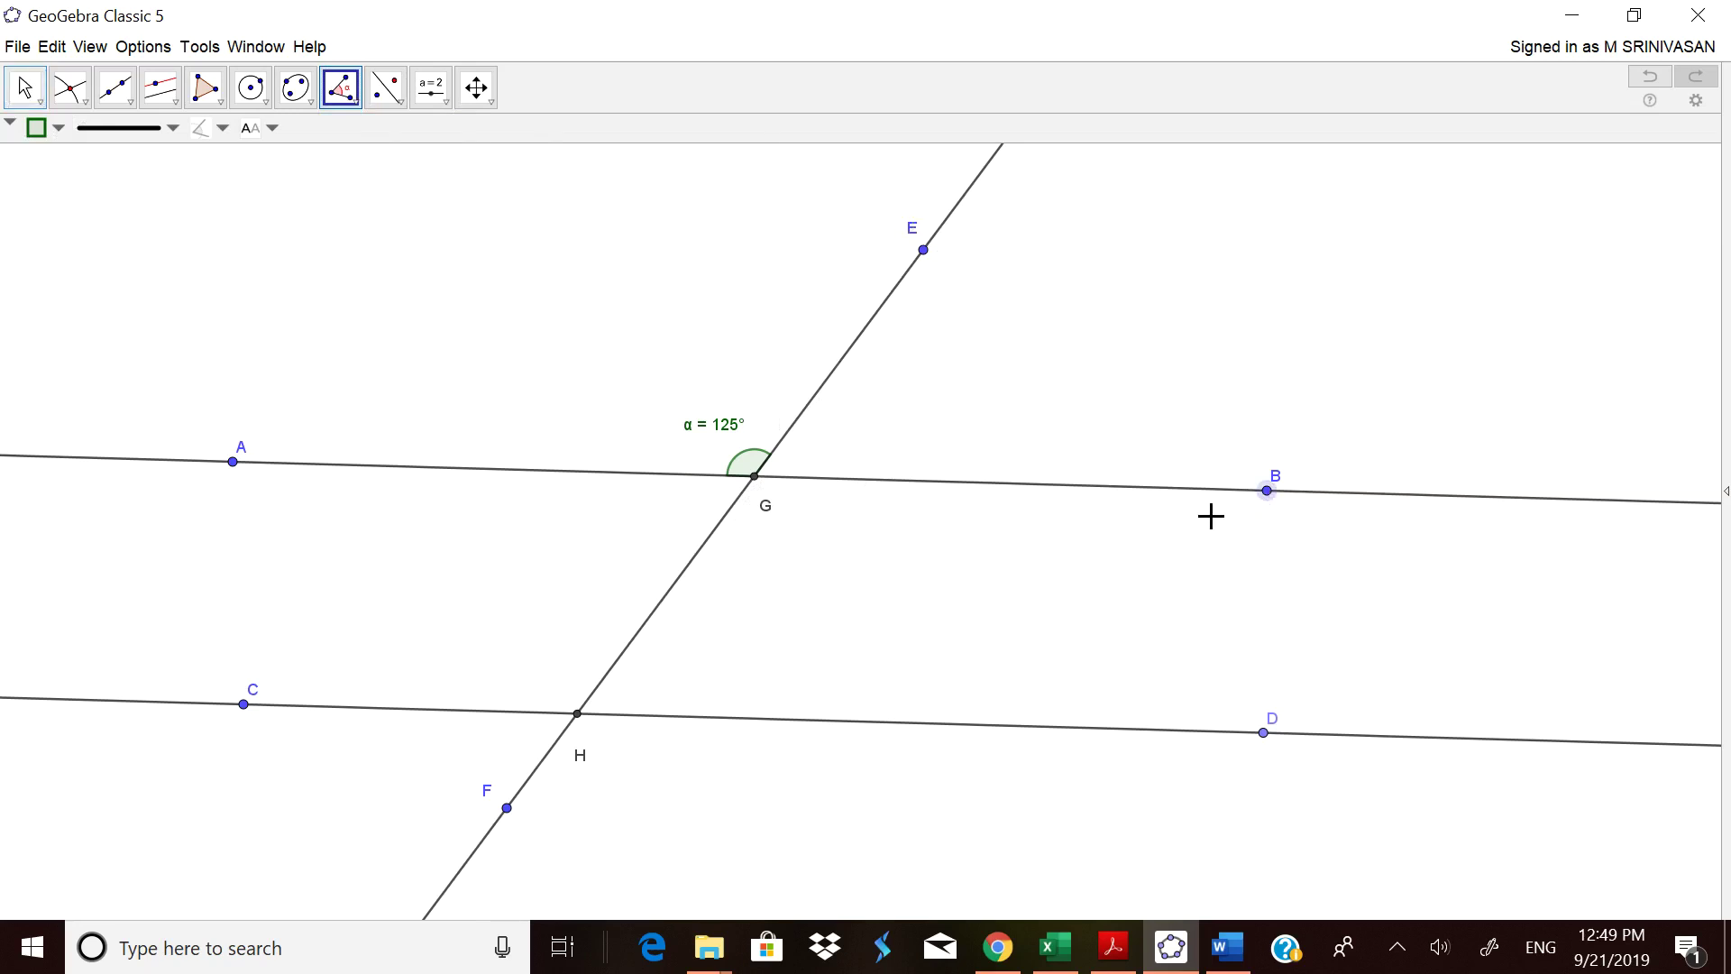
{"action": "left_click", "coordinate": [754, 476]}
{"action": "left_click", "coordinate": [925, 252]}
{"action": "left_click", "coordinate": [24, 87]}
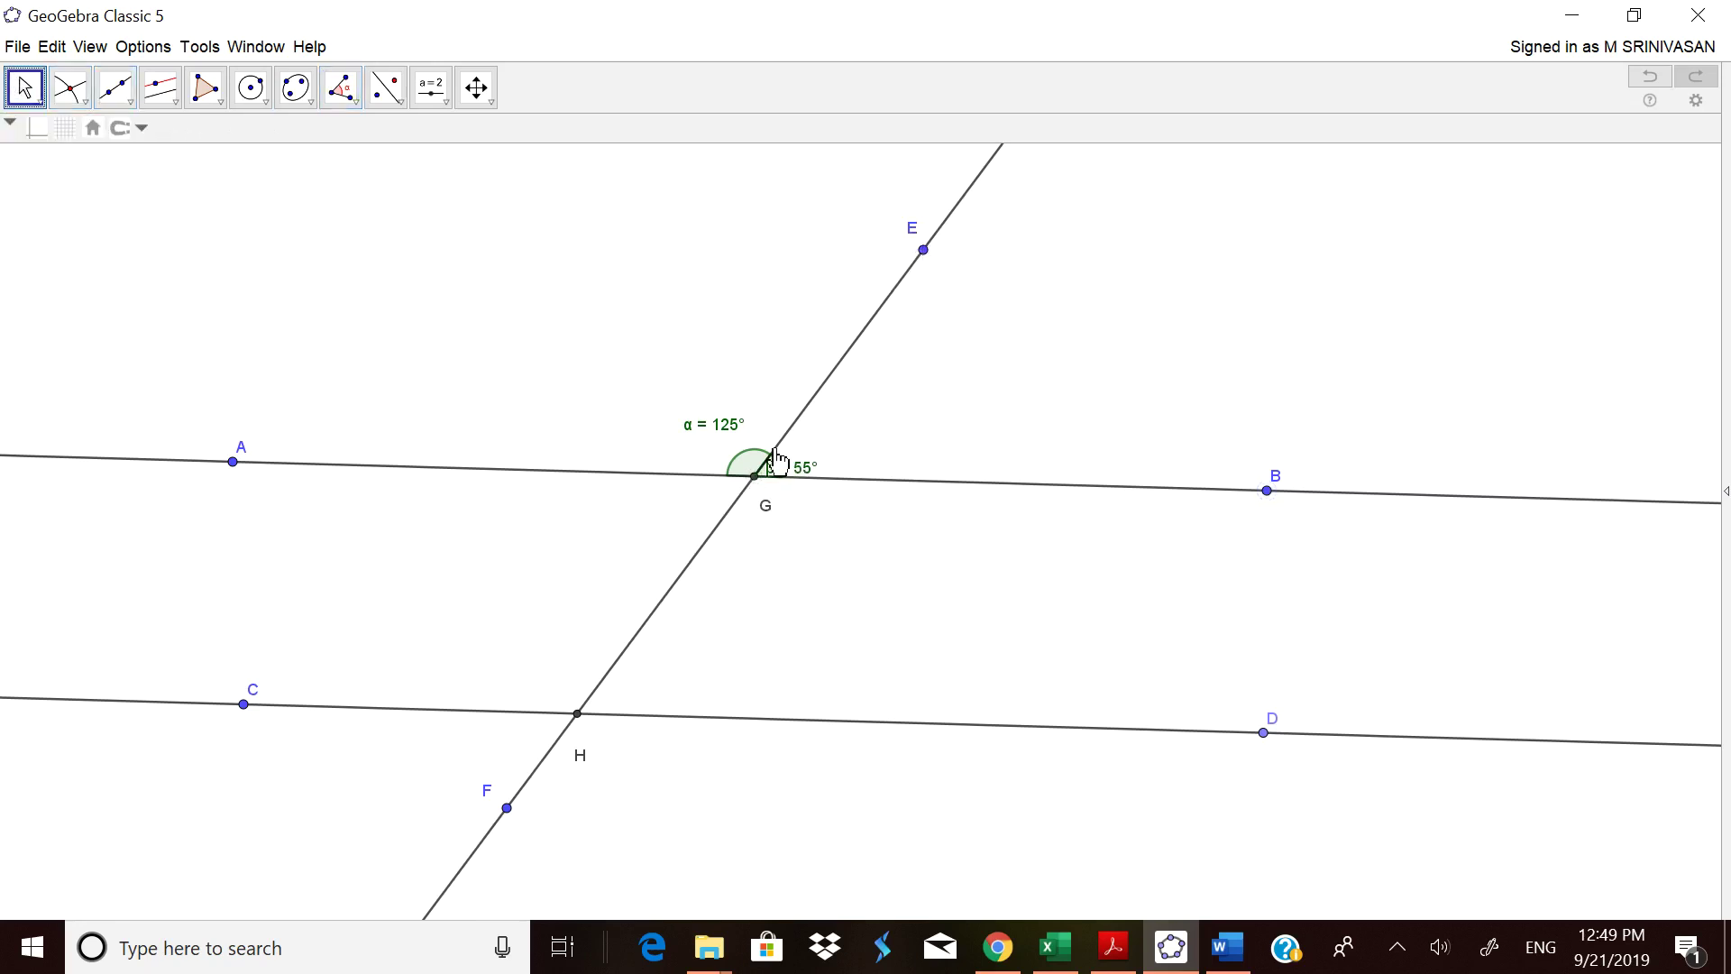
{"action": "left_click_drag", "start_coordinate": [811, 471], "coordinate": [823, 451]}
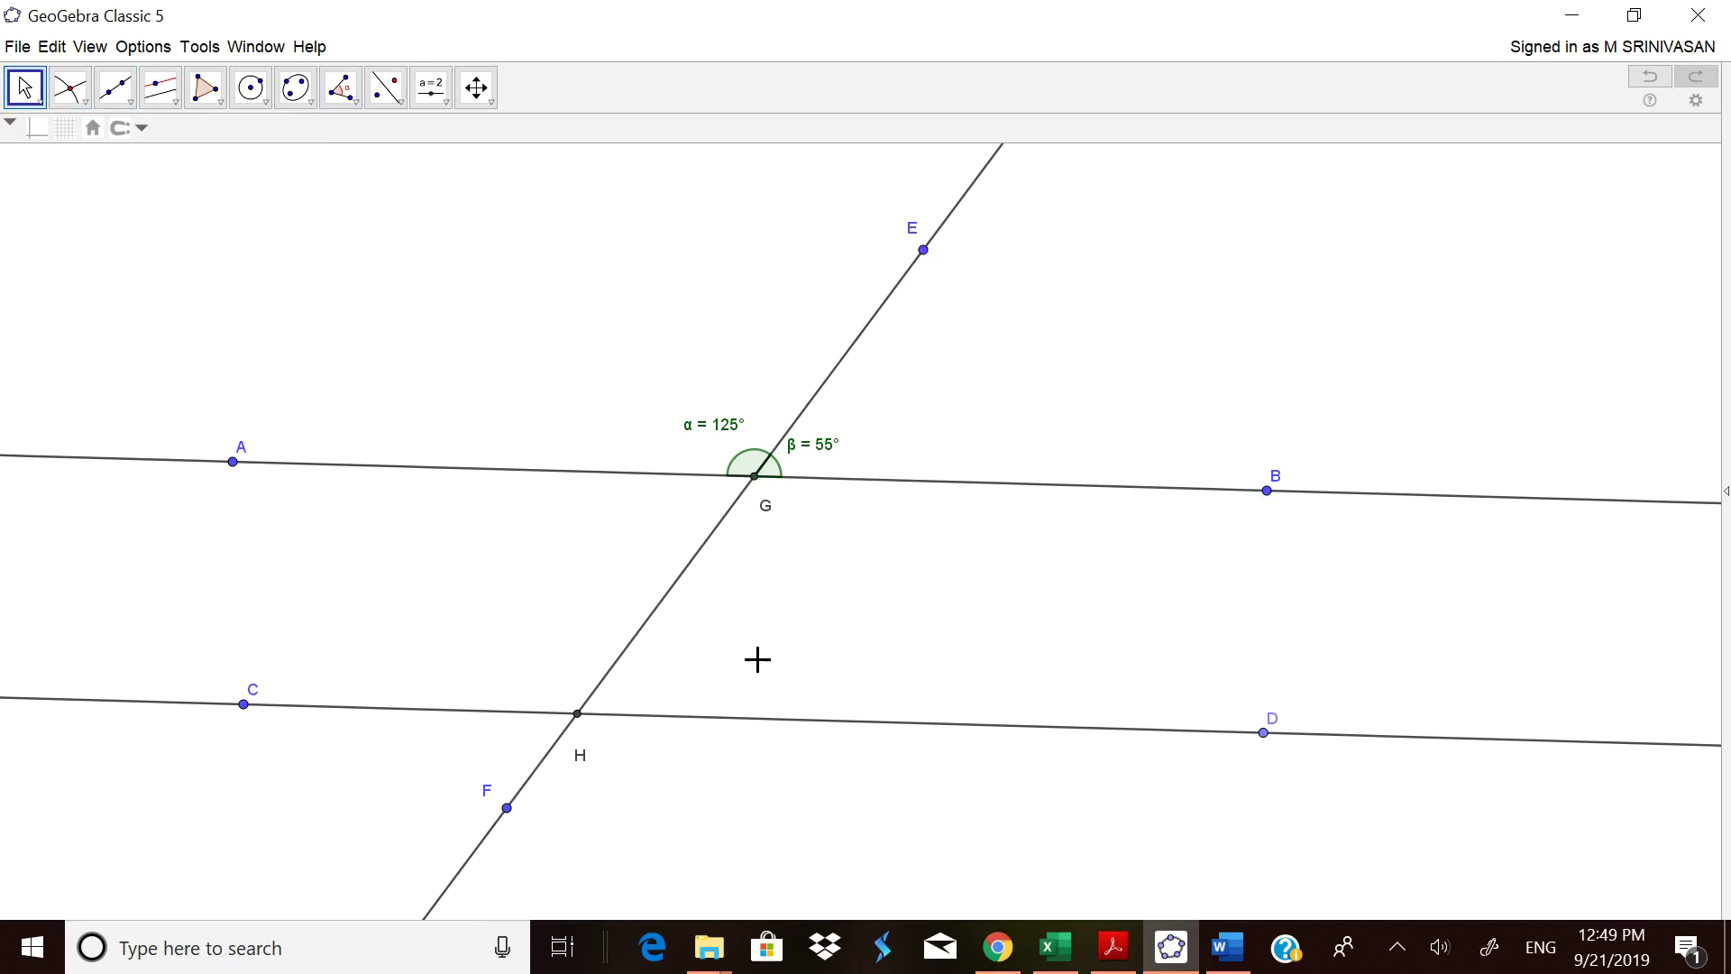
{"action": "left_click_drag", "start_coordinate": [828, 458], "coordinate": [841, 457]}
{"action": "left_click", "coordinate": [579, 720]}
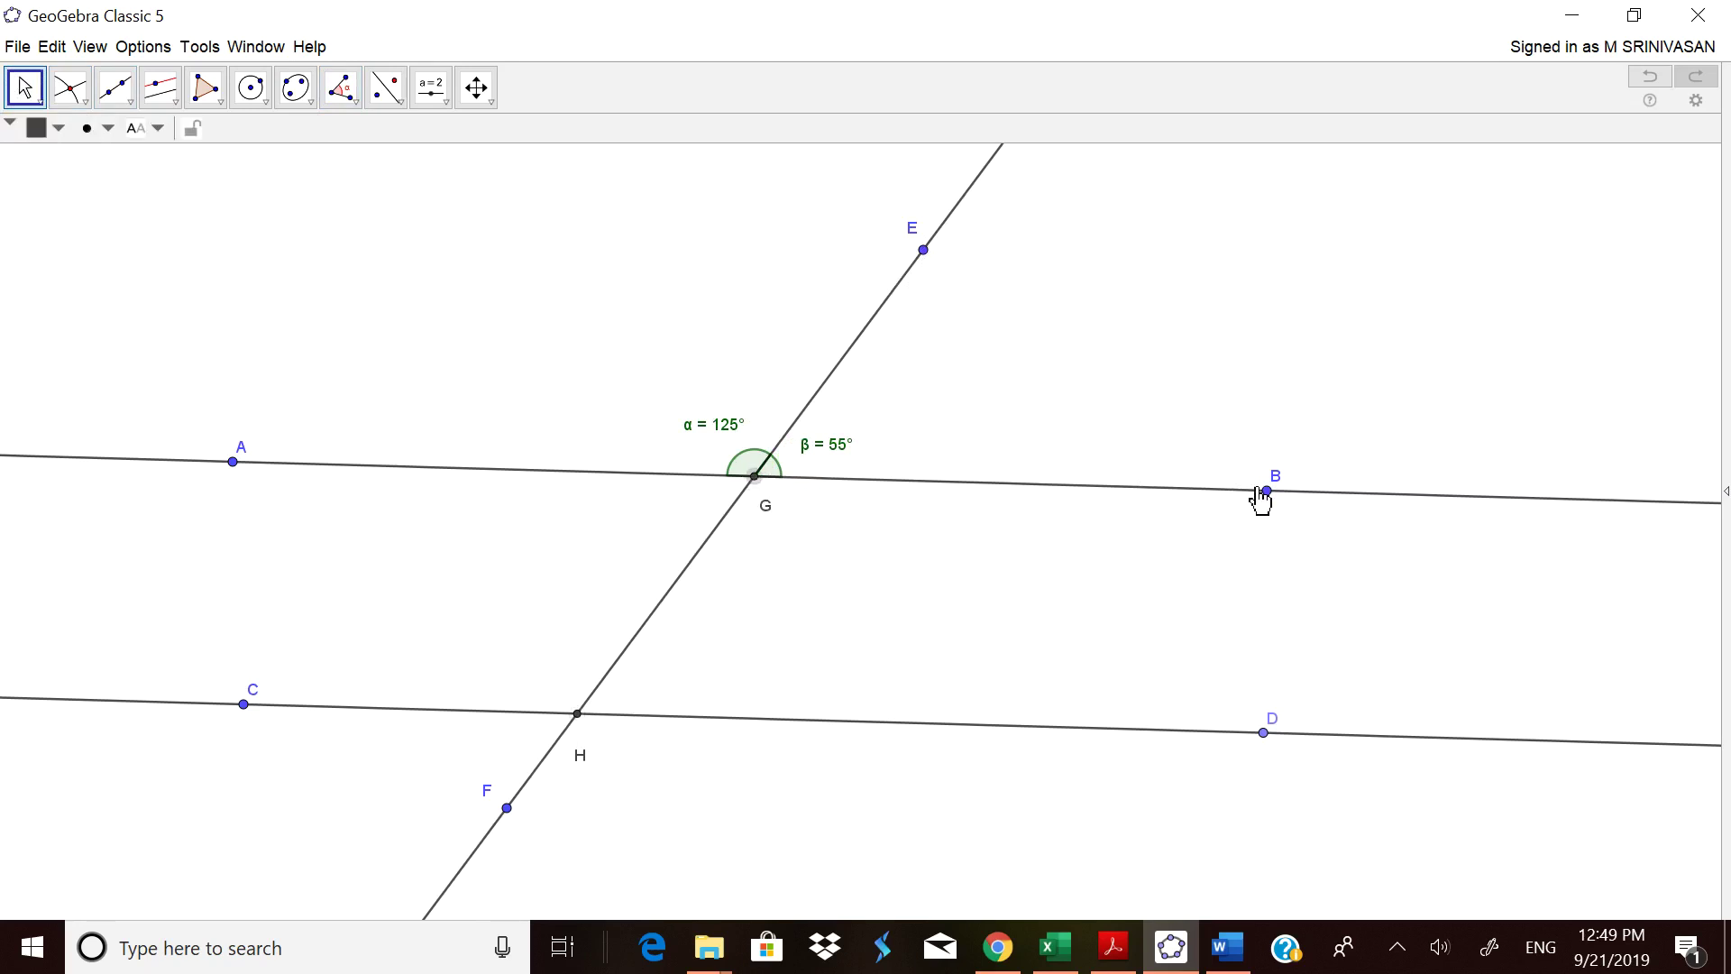
{"action": "left_click", "coordinate": [1265, 492]}
Step: Measure angle HGB at G as γ = 125° and move its label below-right of G
{"action": "left_click", "coordinate": [383, 95]}
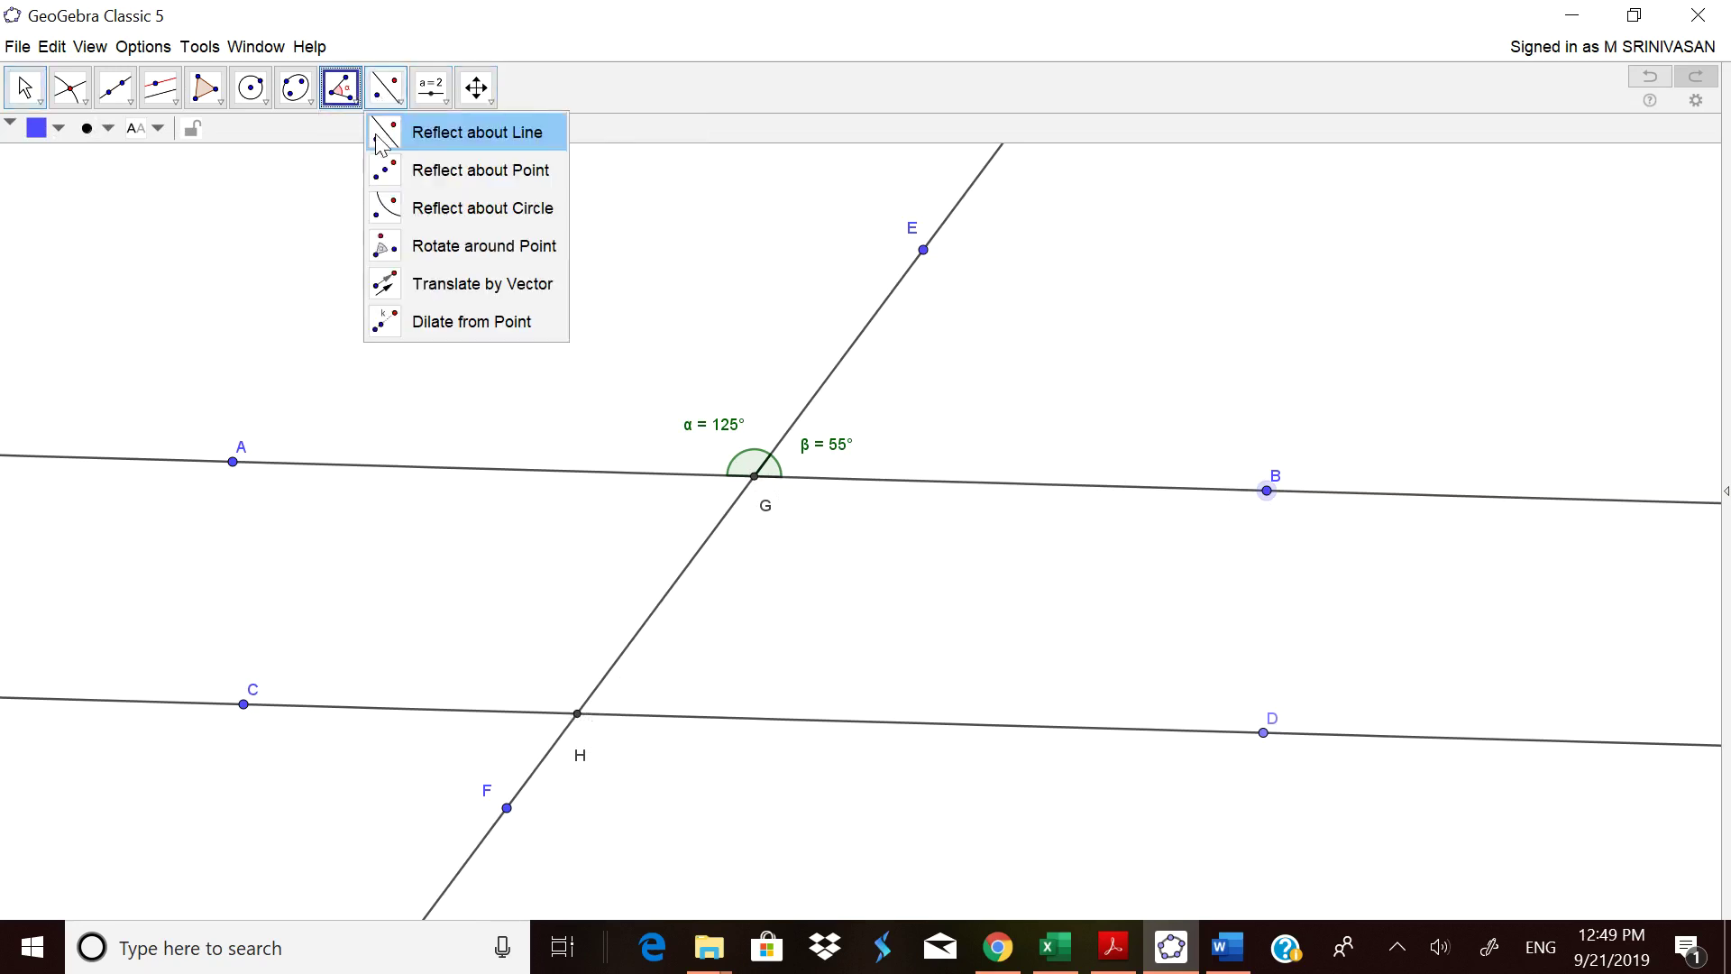
{"action": "left_click", "coordinate": [351, 101]}
{"action": "left_click", "coordinate": [370, 134]}
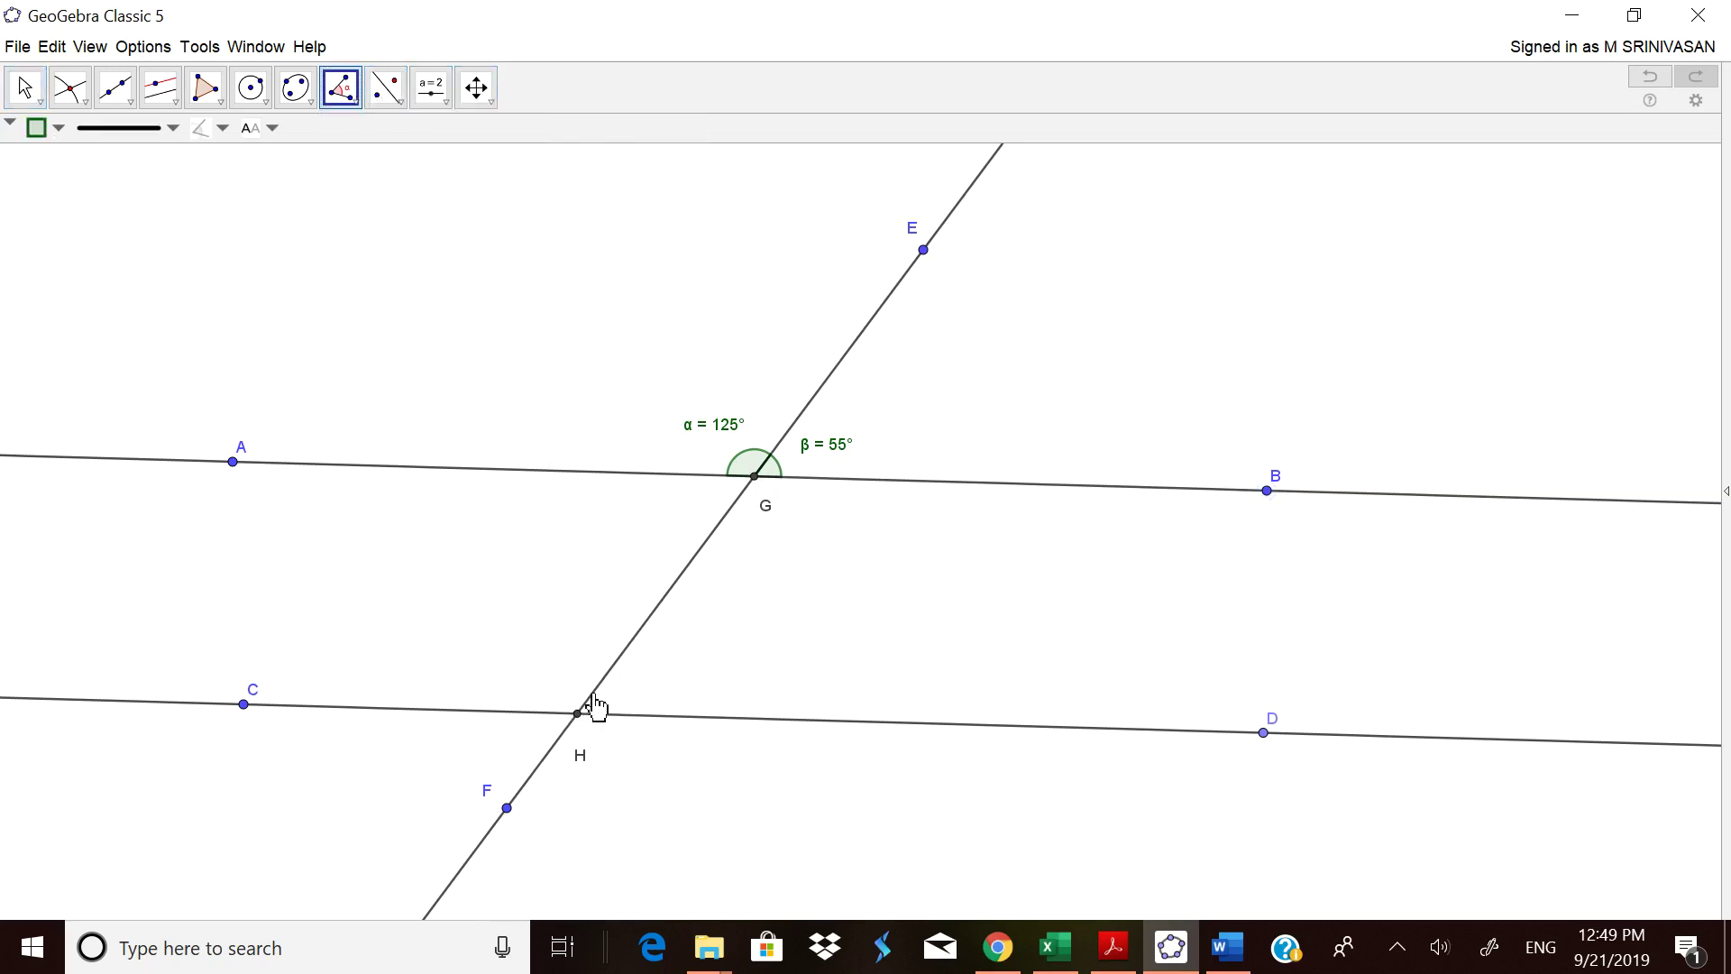
{"action": "left_click", "coordinate": [578, 714]}
{"action": "left_click", "coordinate": [754, 476]}
{"action": "left_click", "coordinate": [1268, 491]}
{"action": "left_click", "coordinate": [24, 88]}
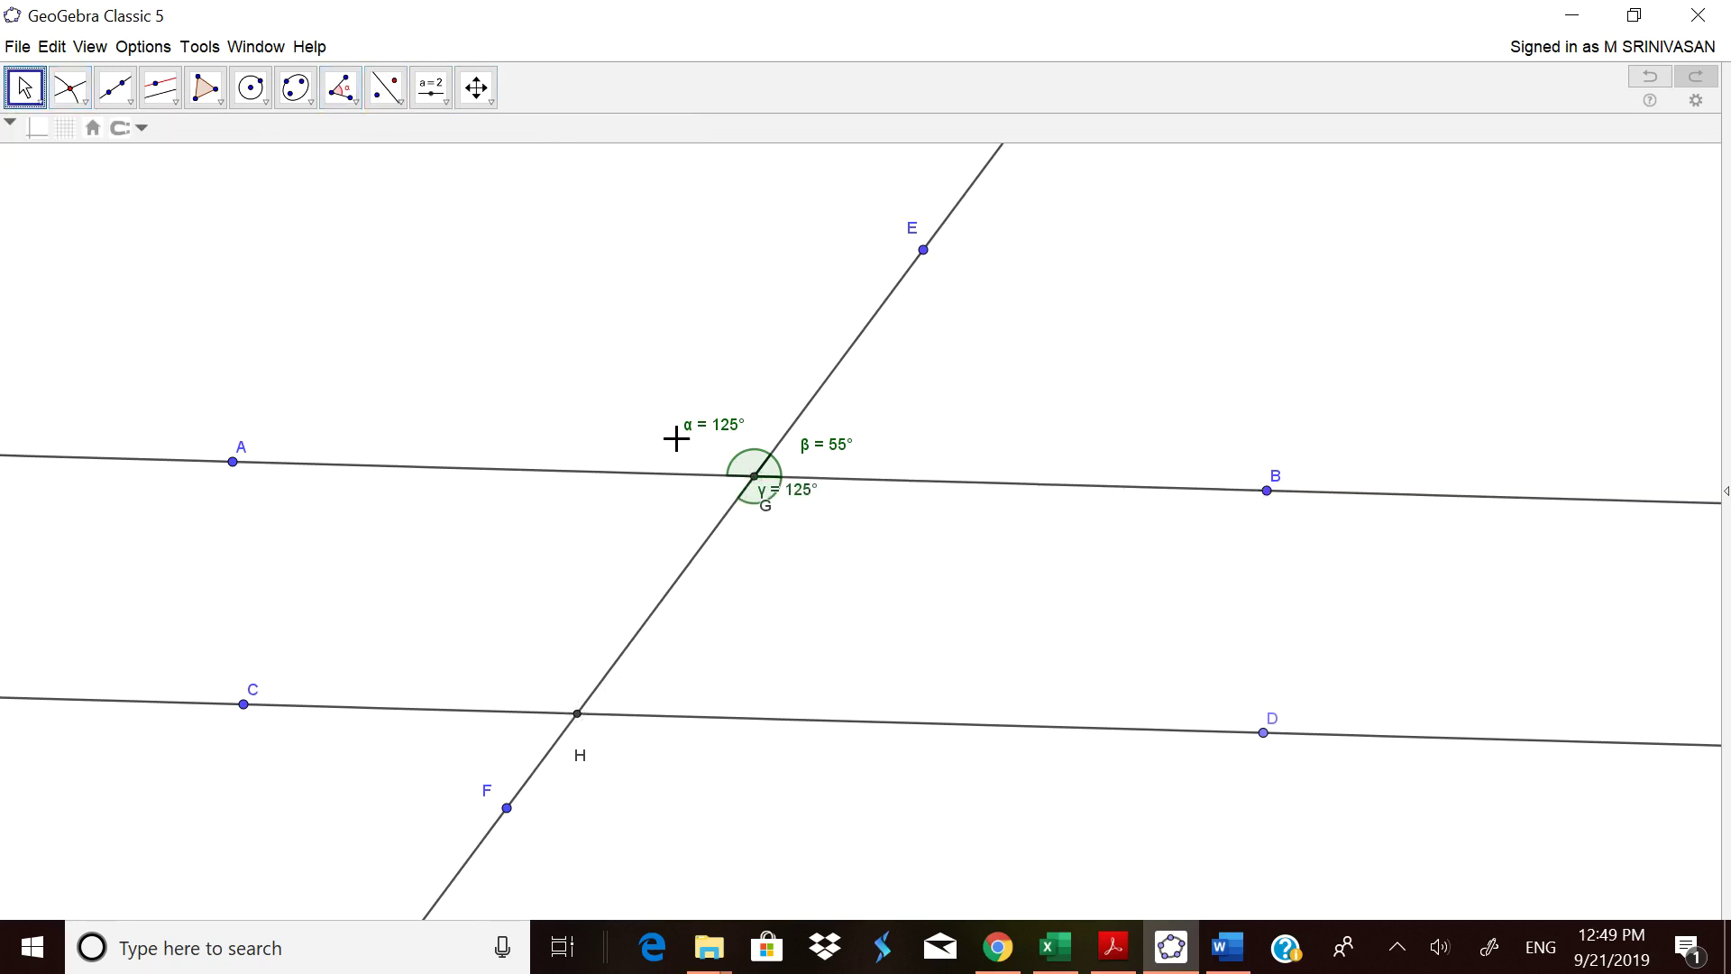
{"action": "left_click_drag", "start_coordinate": [808, 502], "coordinate": [819, 528]}
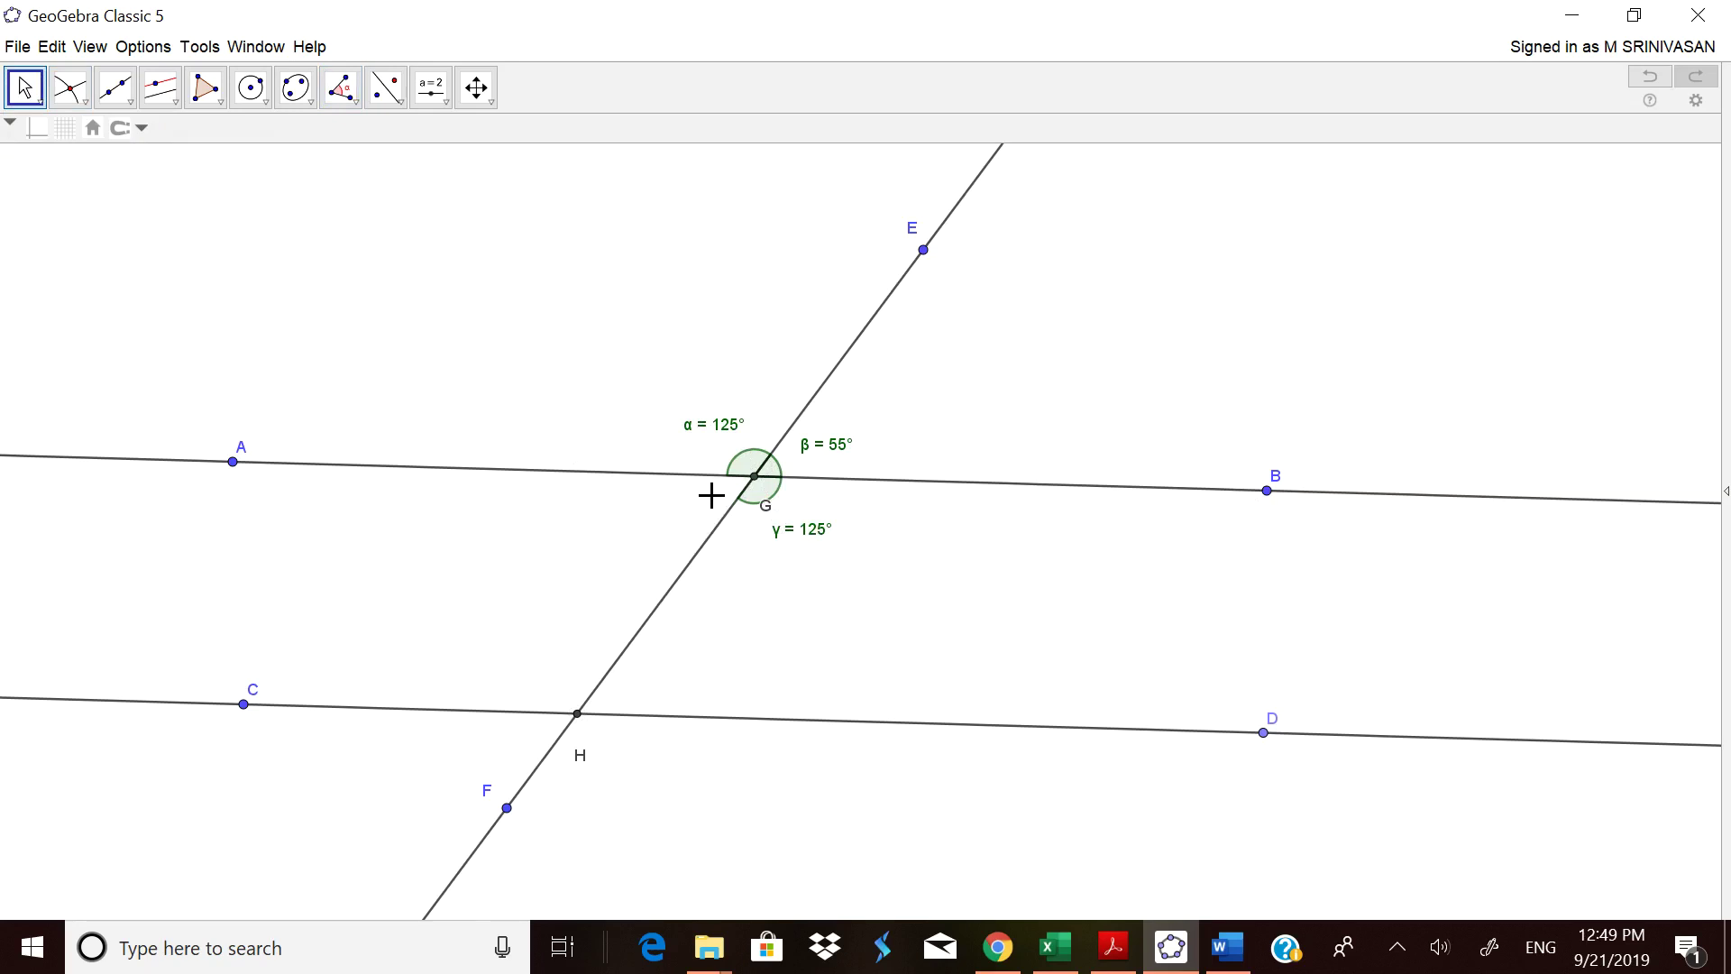
Step: Measure angle AGH as δ = 55°, tidy labels, and drag B so angles read 126° and 54°
{"action": "left_click", "coordinate": [341, 87]}
{"action": "left_click", "coordinate": [373, 134]}
{"action": "left_click", "coordinate": [233, 463]}
{"action": "left_click", "coordinate": [751, 485]}
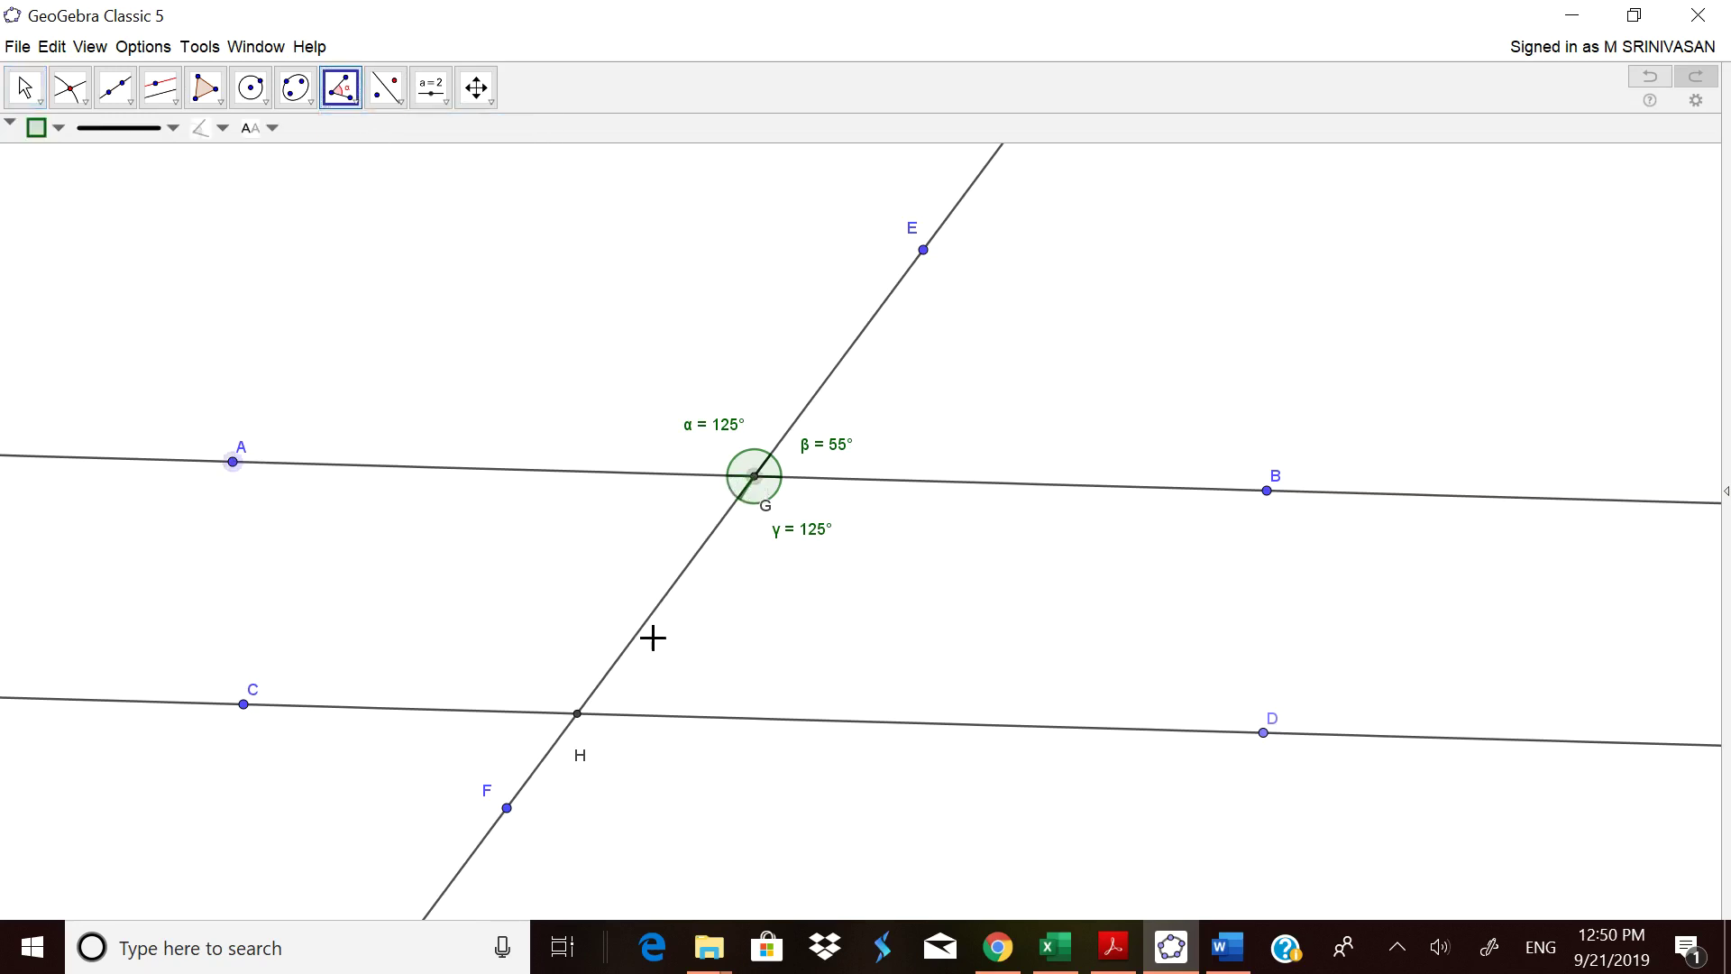
{"action": "left_click", "coordinate": [578, 714]}
{"action": "left_click", "coordinate": [24, 90]}
{"action": "left_click_drag", "start_coordinate": [769, 490], "coordinate": [701, 510]}
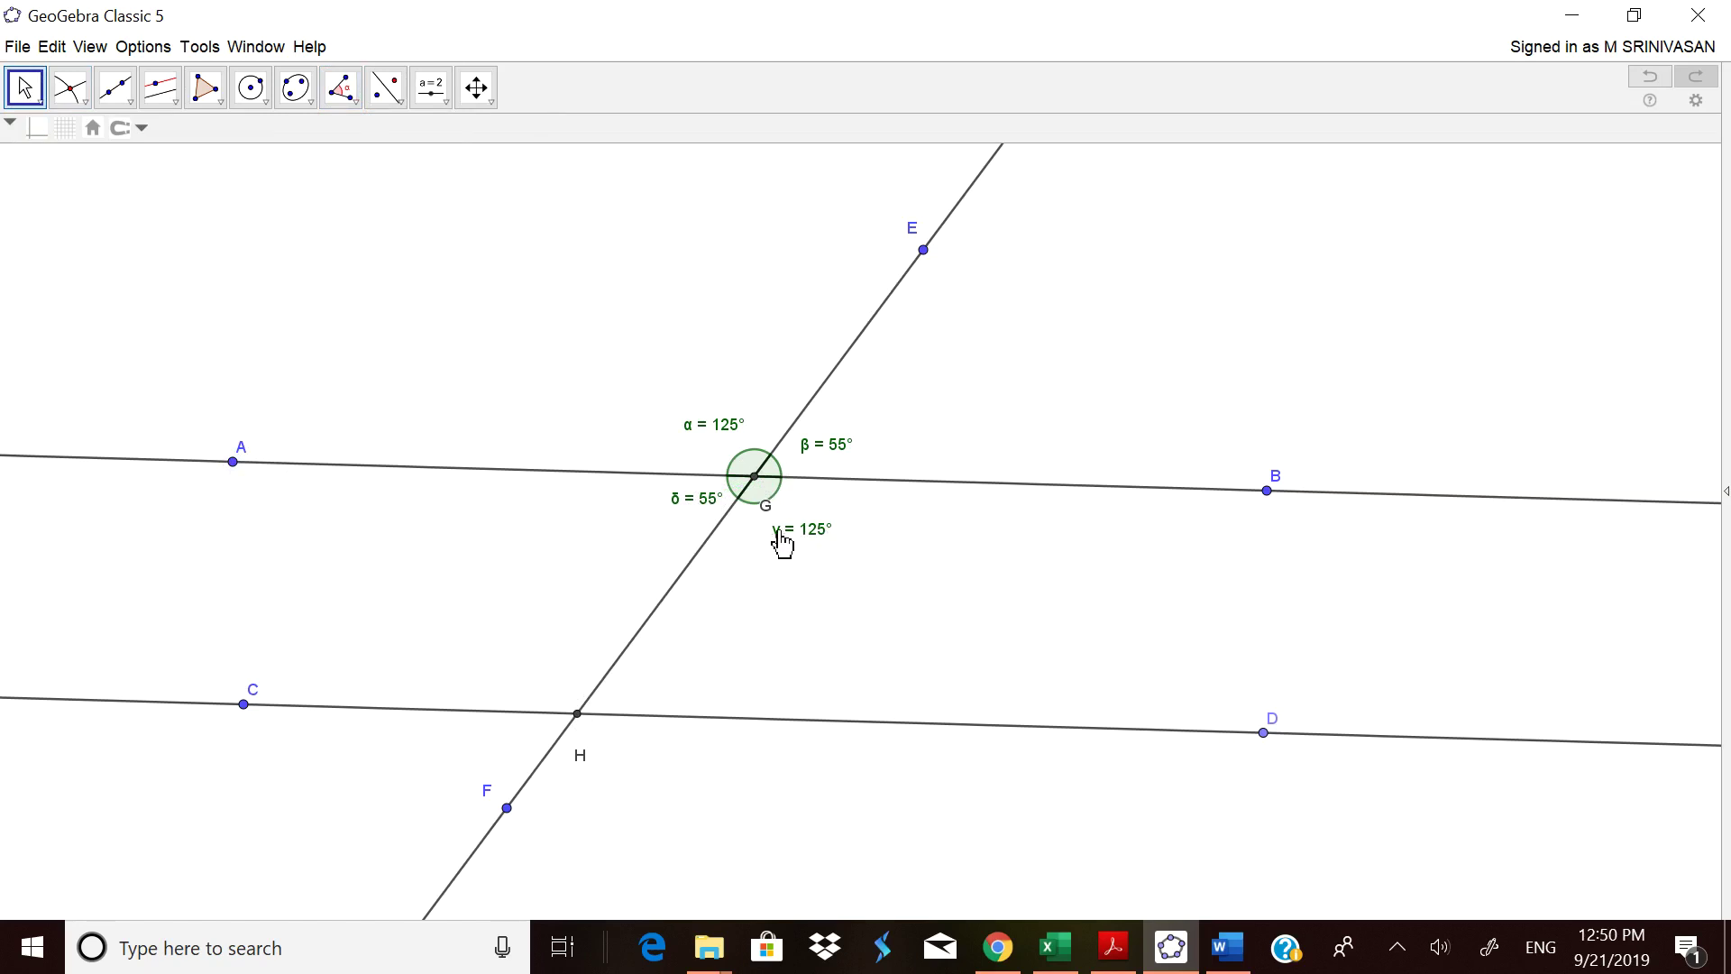
{"action": "left_click_drag", "start_coordinate": [768, 510], "coordinate": [768, 495]}
{"action": "left_click", "coordinate": [25, 88]}
{"action": "mouse_move", "coordinate": [1267, 492]}
{"action": "left_mouse_down"}
{"action": "mouse_move", "coordinate": [1246, 609]}
{"action": "mouse_move", "coordinate": [1328, 311]}
{"action": "mouse_move", "coordinate": [1243, 482]}
{"action": "left_mouse_up"}
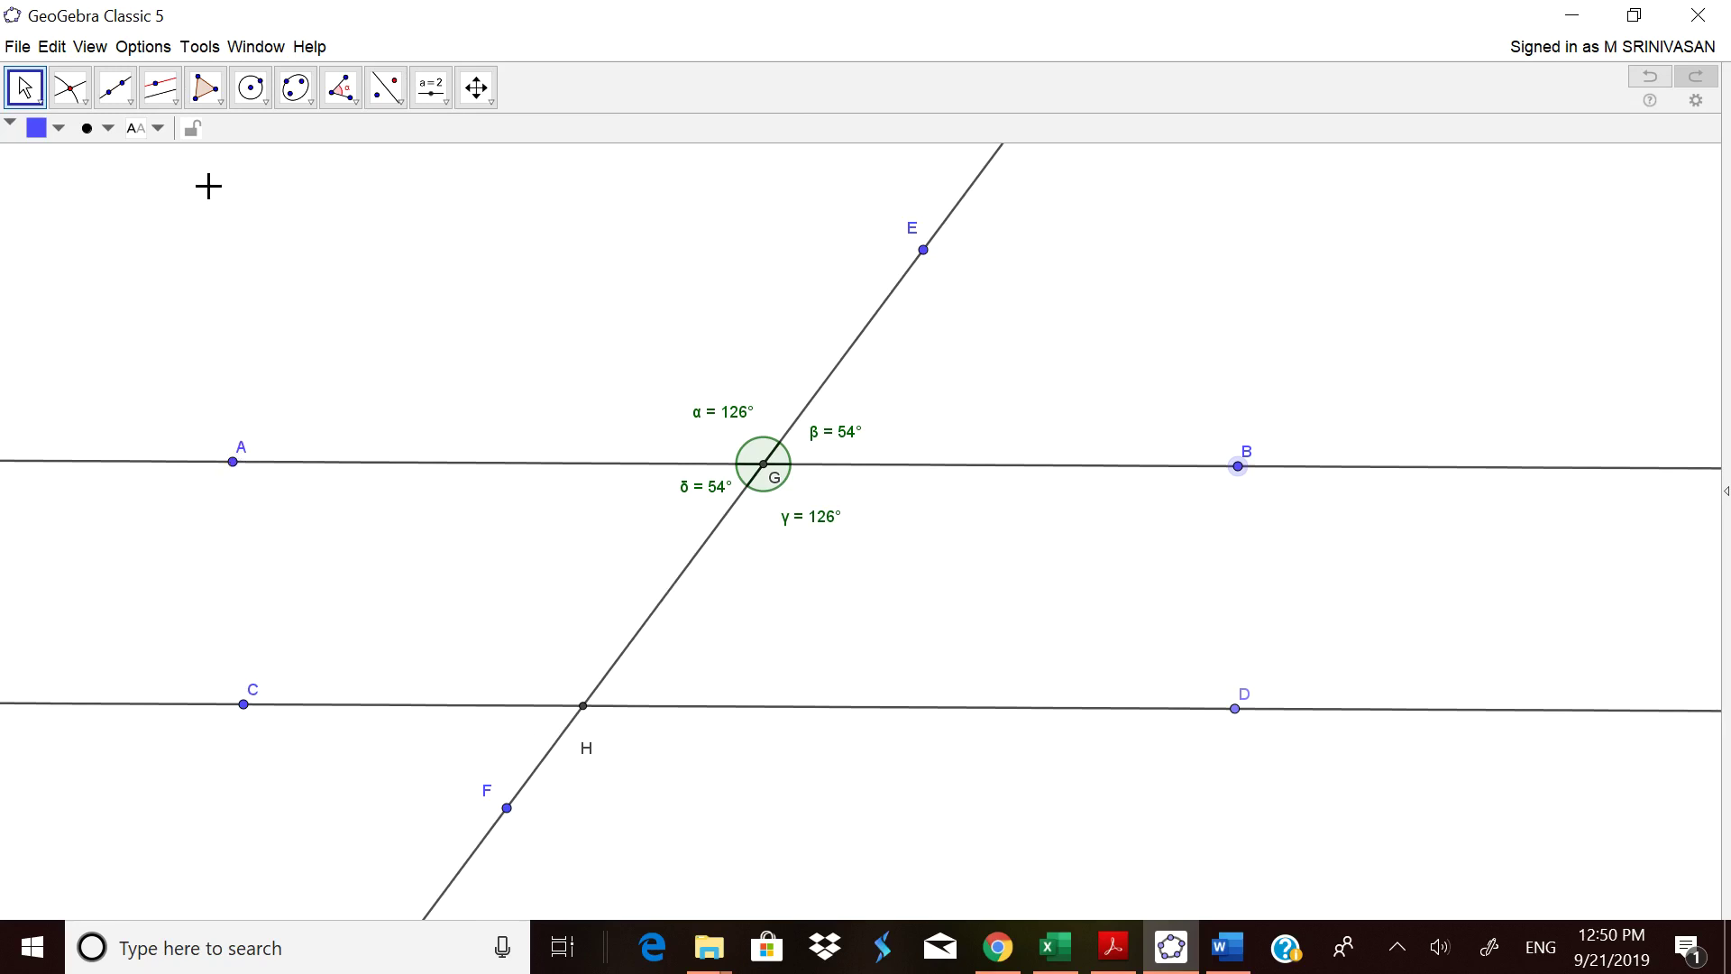
Step: Measure angle GHC at H as ε = 126°, discarding a wrong 234° attempt
{"action": "left_click", "coordinate": [349, 98]}
{"action": "left_click", "coordinate": [370, 136]}
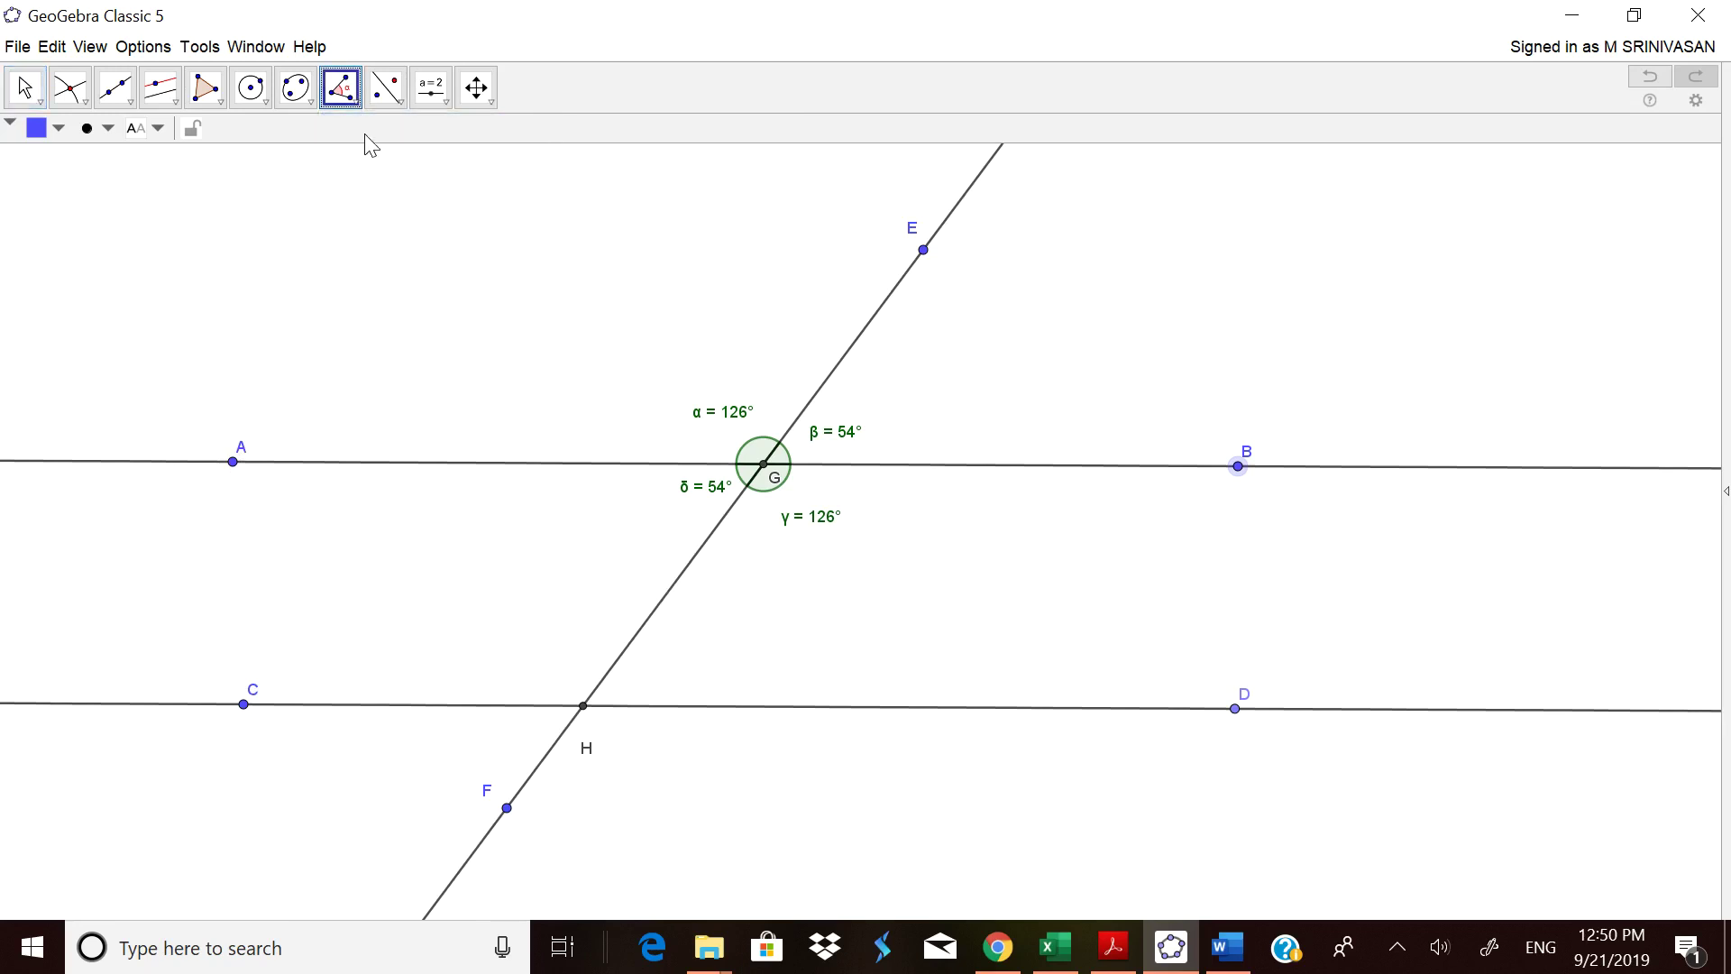
{"action": "left_click", "coordinate": [244, 704]}
{"action": "left_click", "coordinate": [583, 706]}
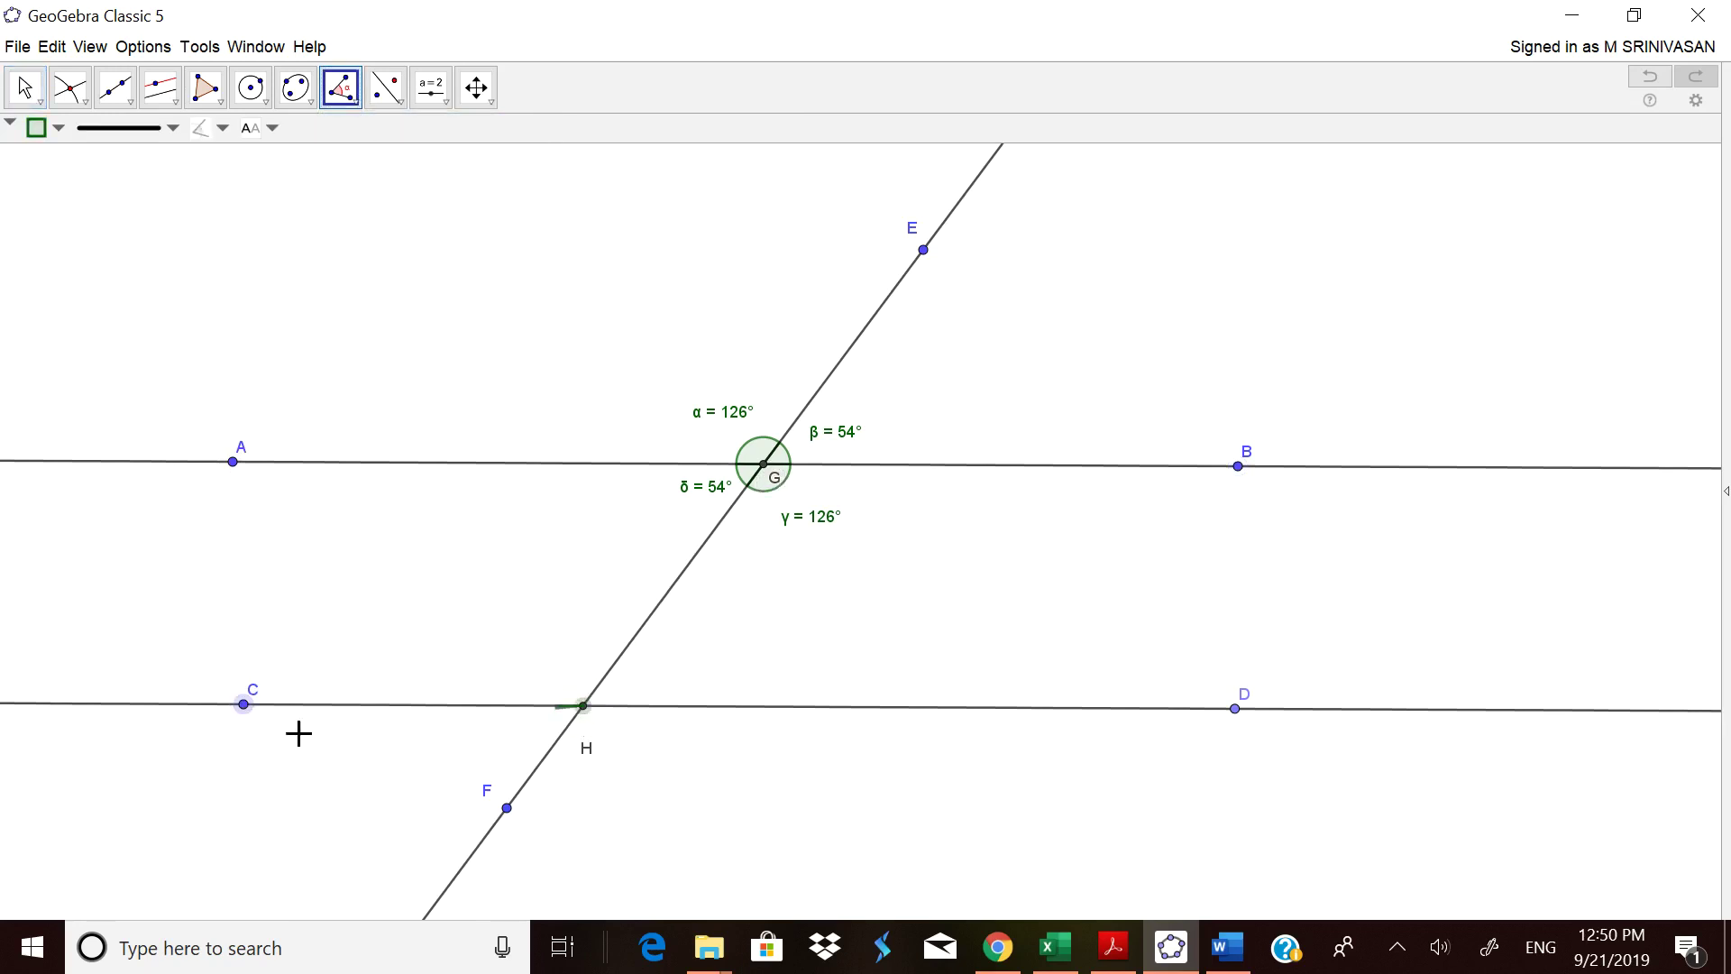
{"action": "left_click", "coordinate": [583, 709]}
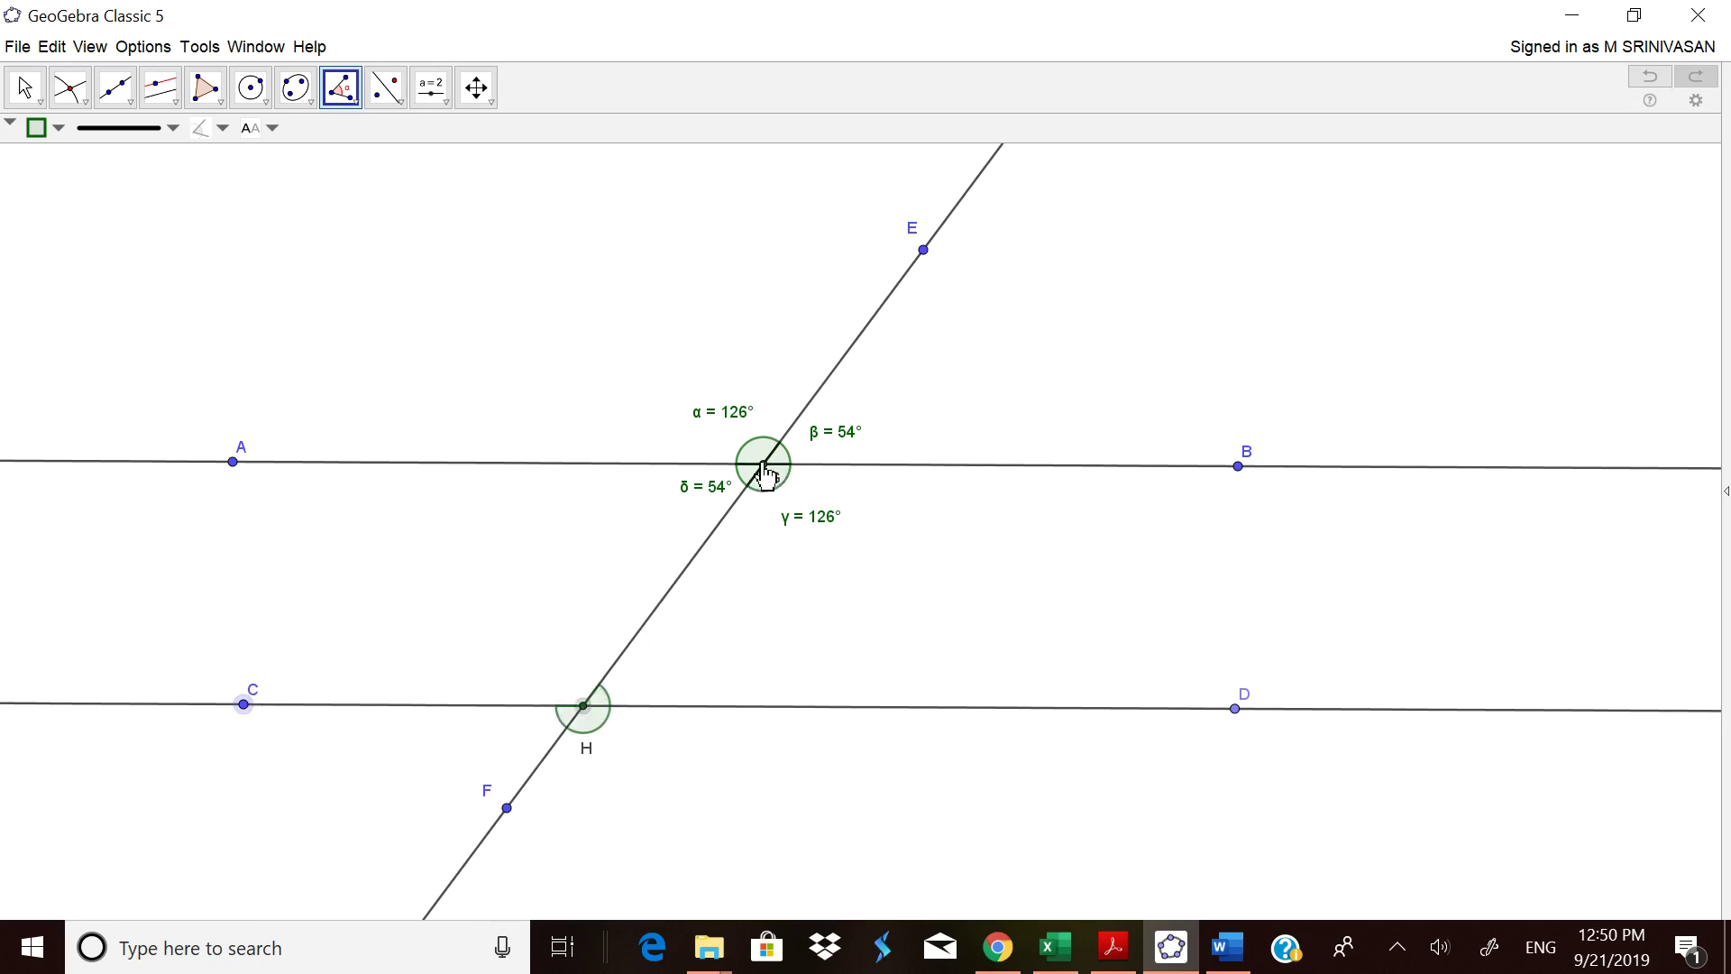
{"action": "left_click", "coordinate": [598, 709]}
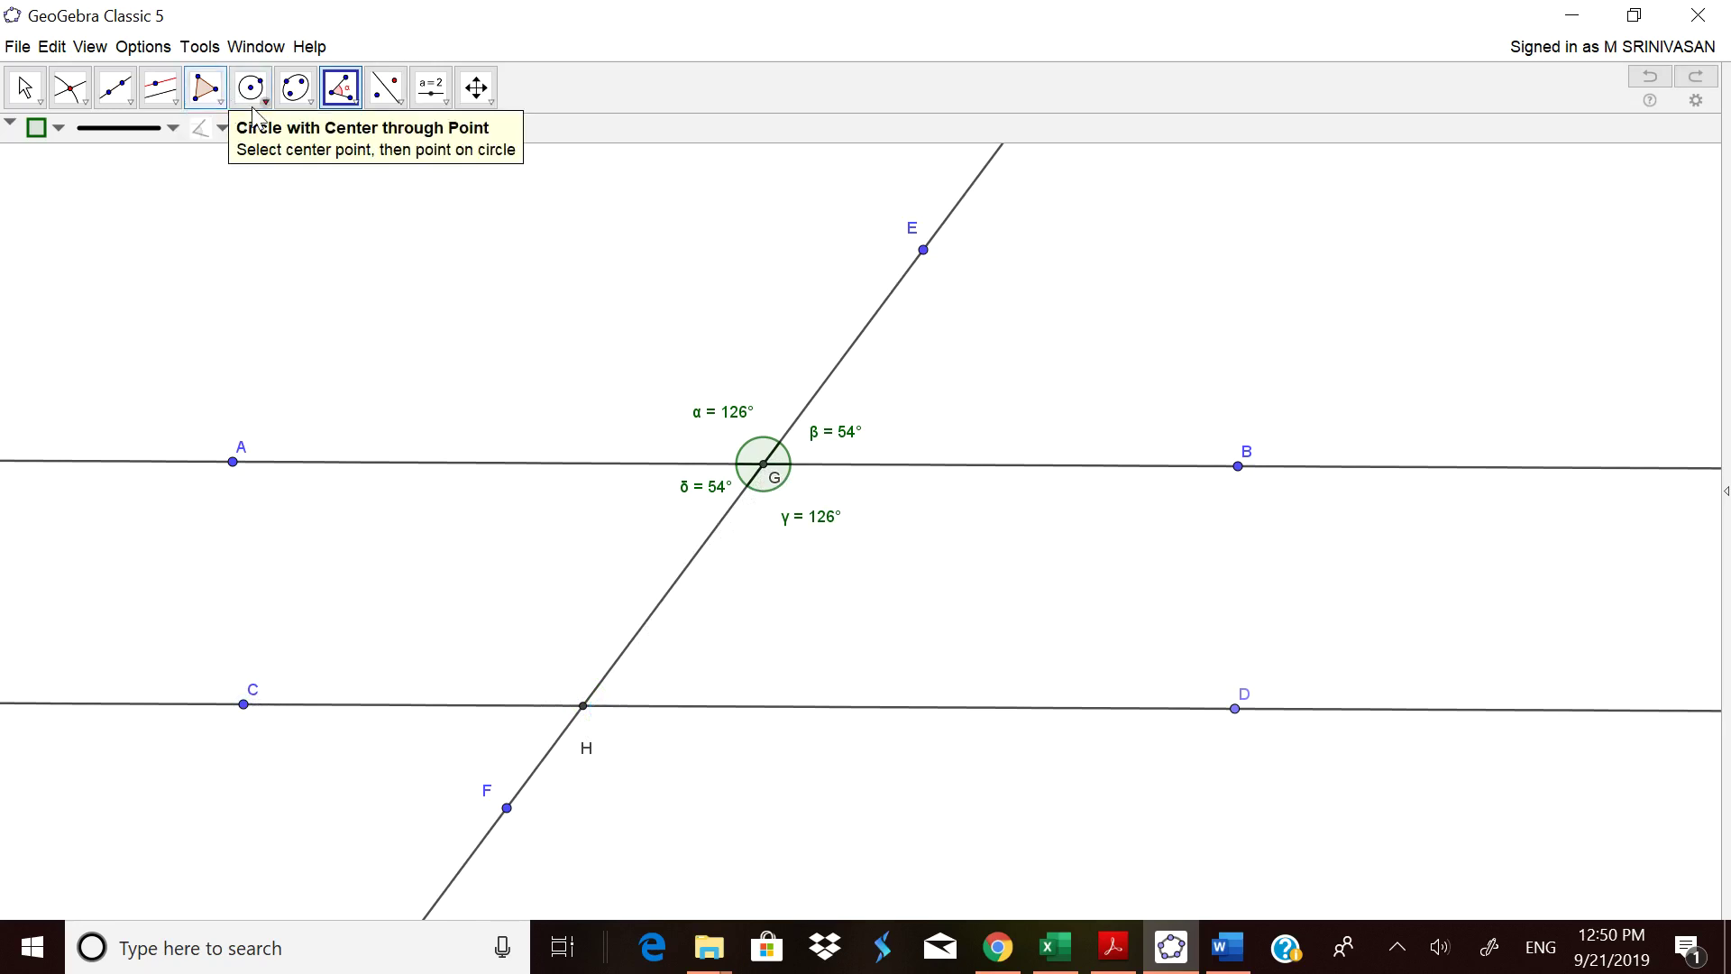
{"action": "left_click", "coordinate": [341, 87]}
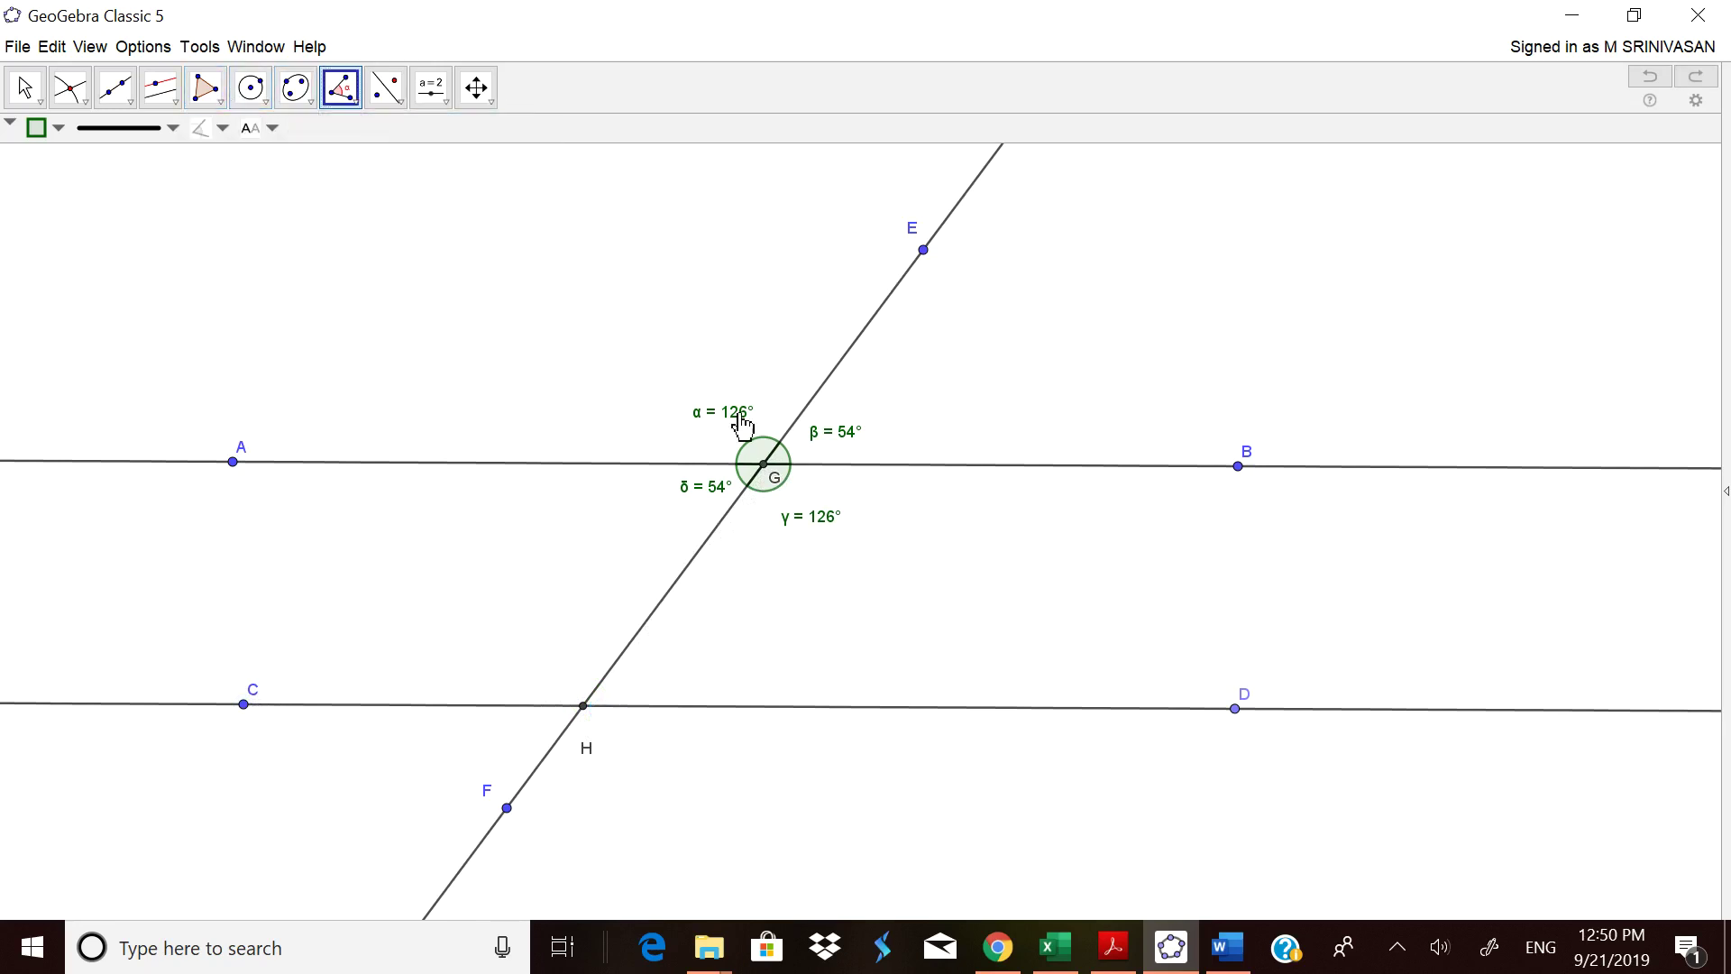
{"action": "left_click", "coordinate": [763, 464]}
{"action": "left_click", "coordinate": [585, 706]}
{"action": "left_click", "coordinate": [245, 705]}
{"action": "left_click", "coordinate": [25, 88]}
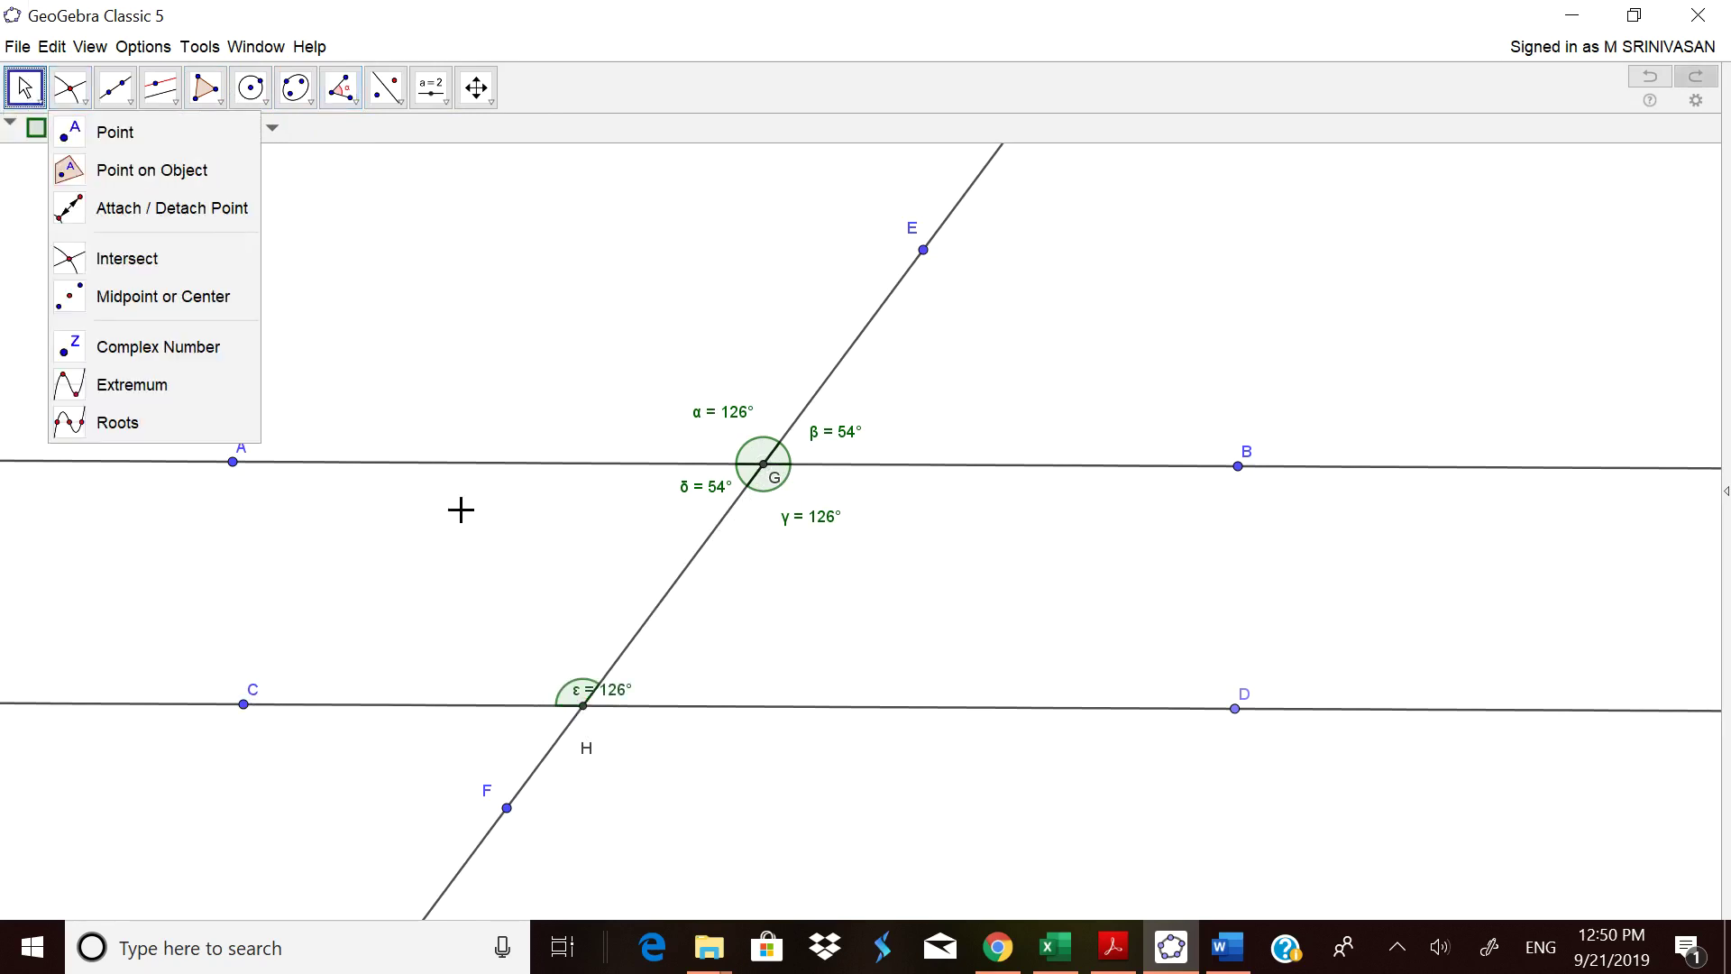
Step: Lift the ε label above its arc and measure angle DHG as ζ = 54°
{"action": "left_click", "coordinate": [24, 88]}
{"action": "left_click", "coordinate": [27, 130]}
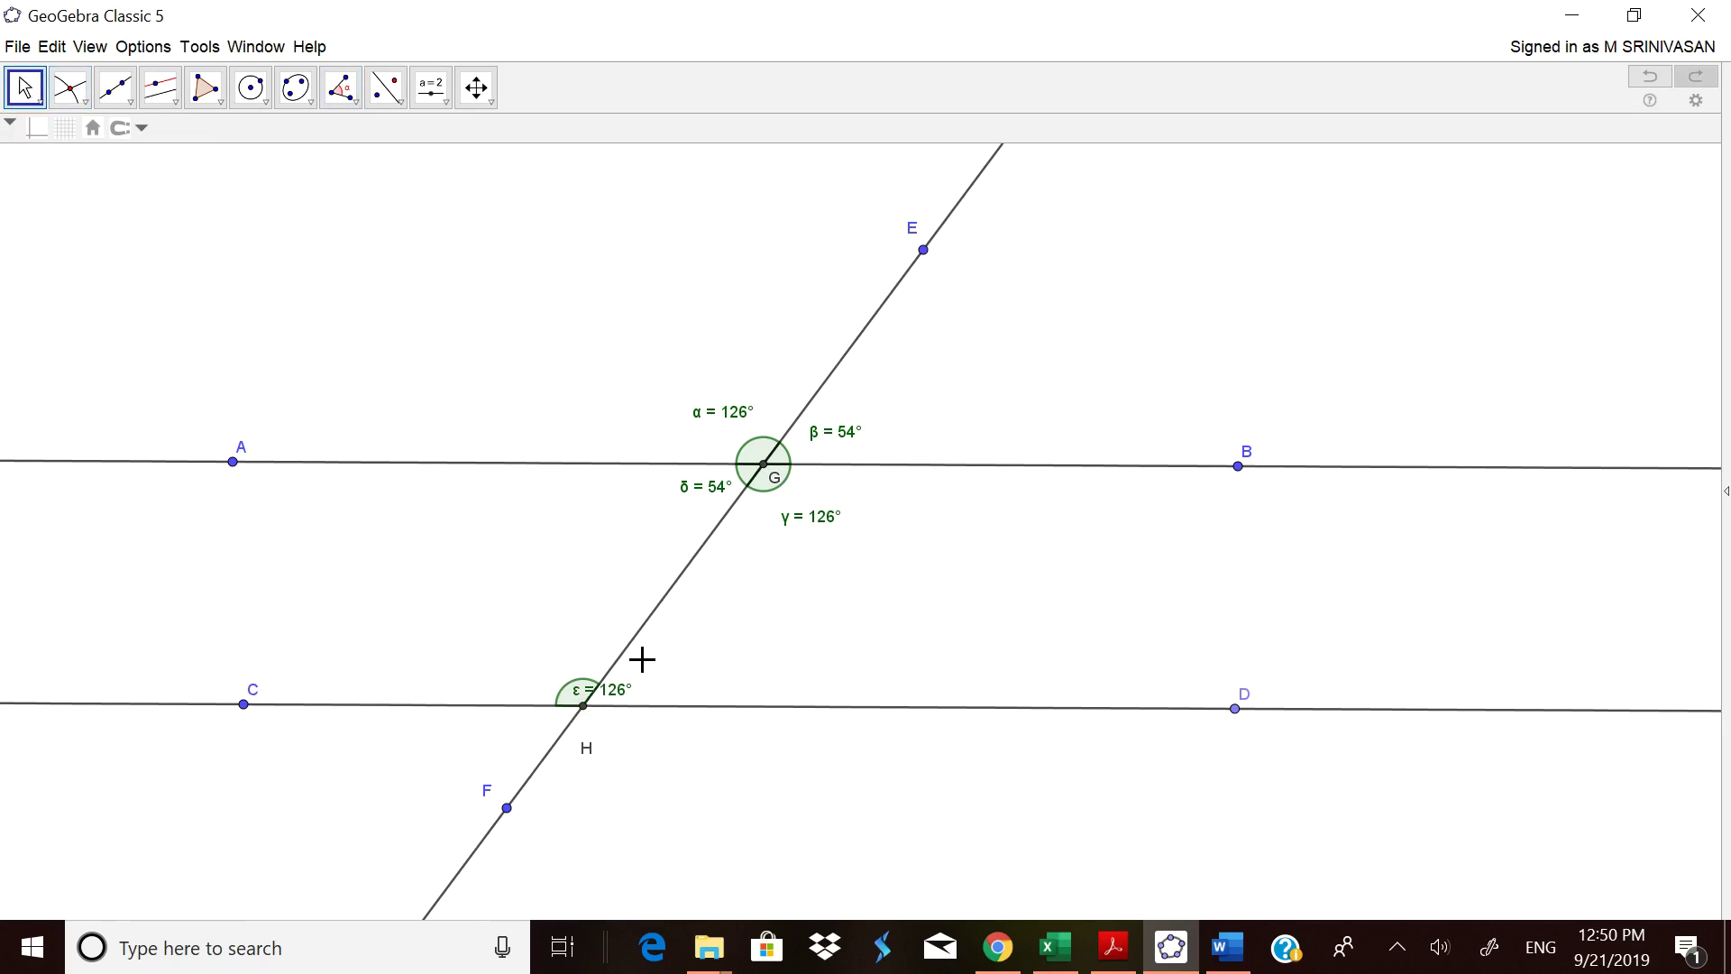
{"action": "left_click_drag", "start_coordinate": [618, 705], "coordinate": [568, 672]}
{"action": "left_click", "coordinate": [360, 114]}
{"action": "left_click", "coordinate": [379, 131]}
{"action": "left_click", "coordinate": [1233, 713]}
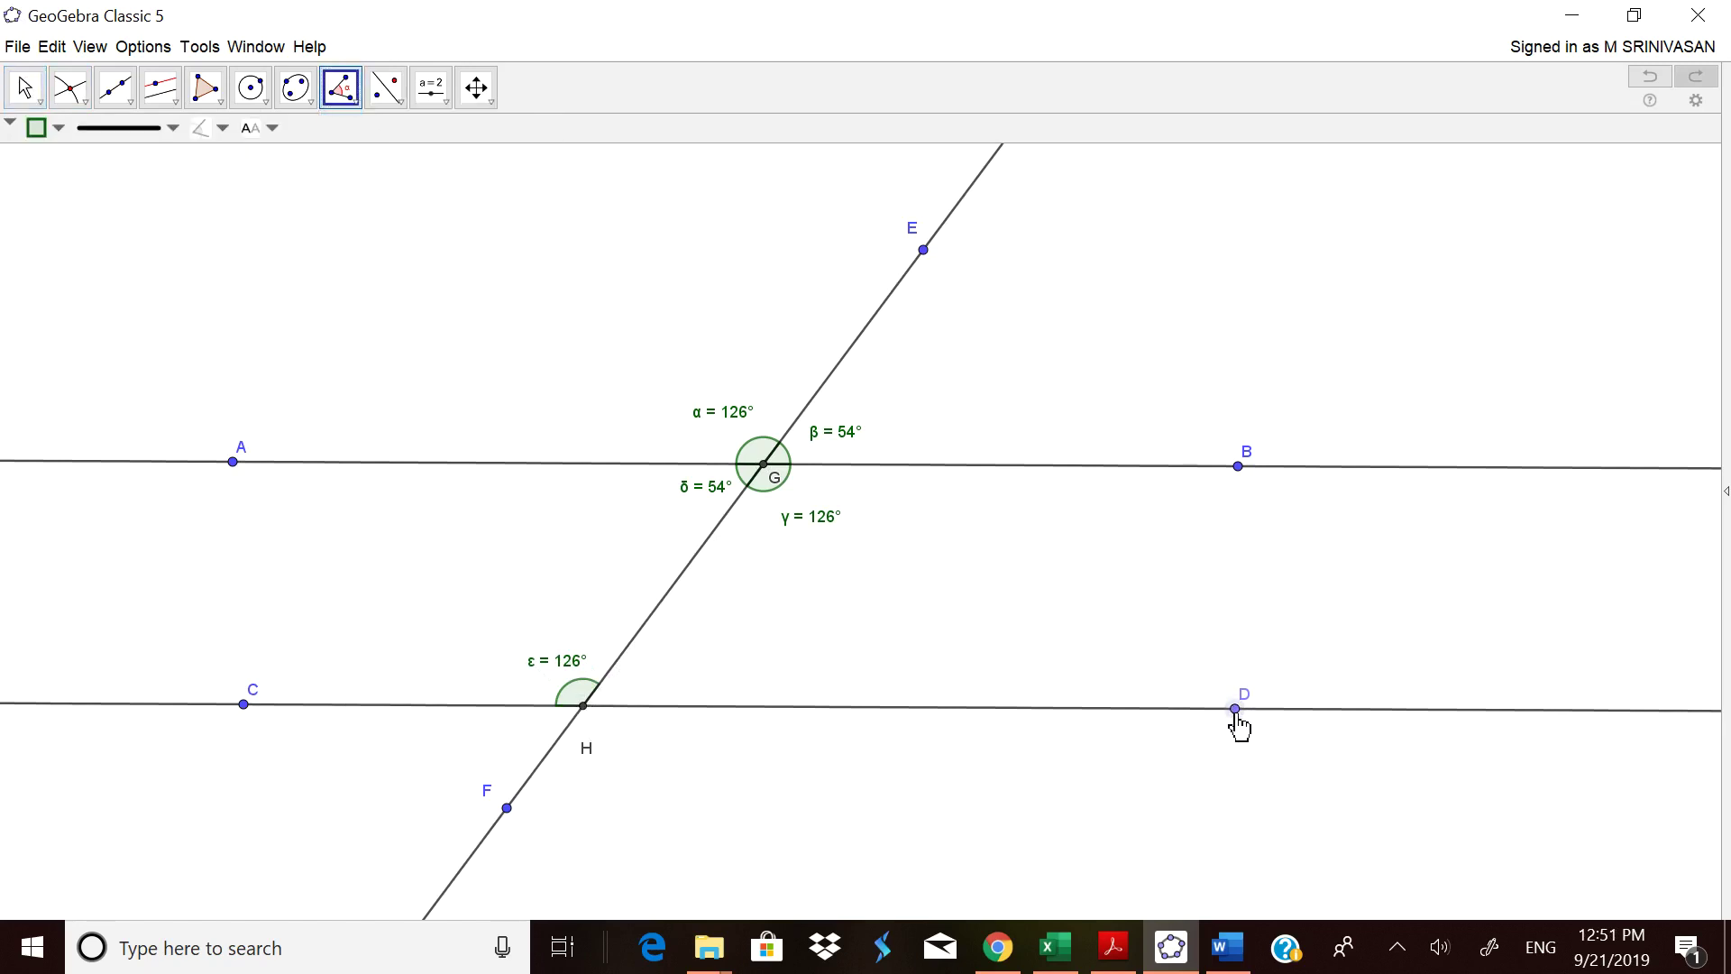
{"action": "left_click", "coordinate": [585, 708]}
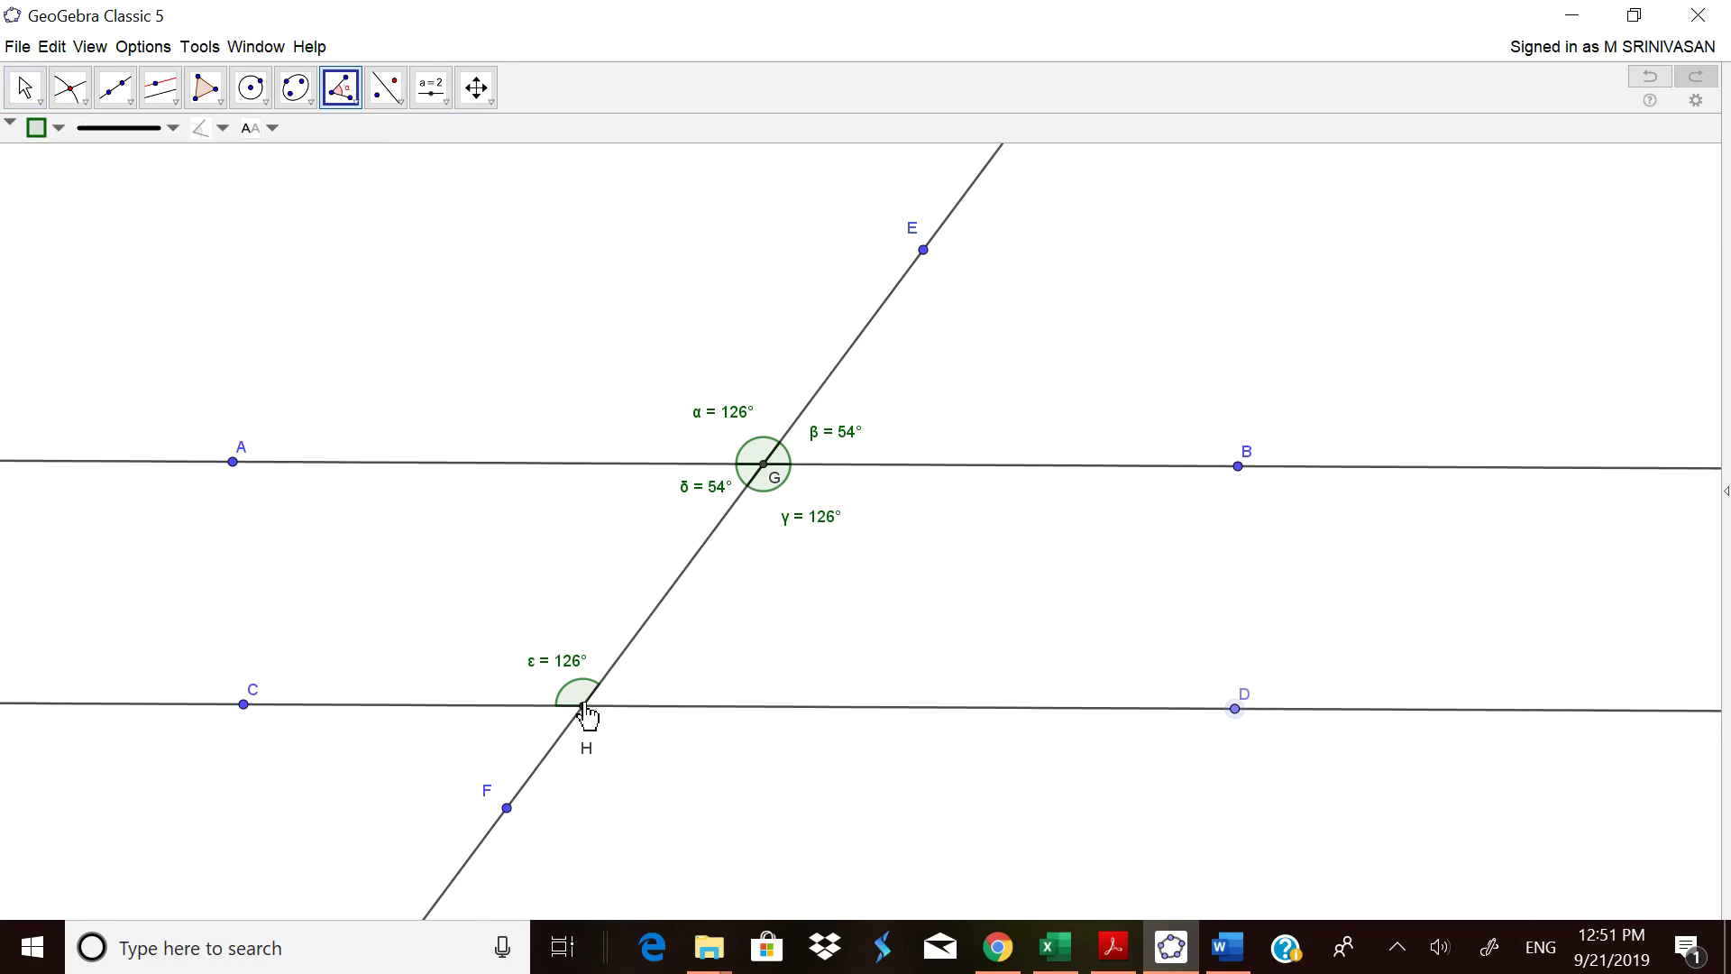
{"action": "left_click", "coordinate": [763, 467]}
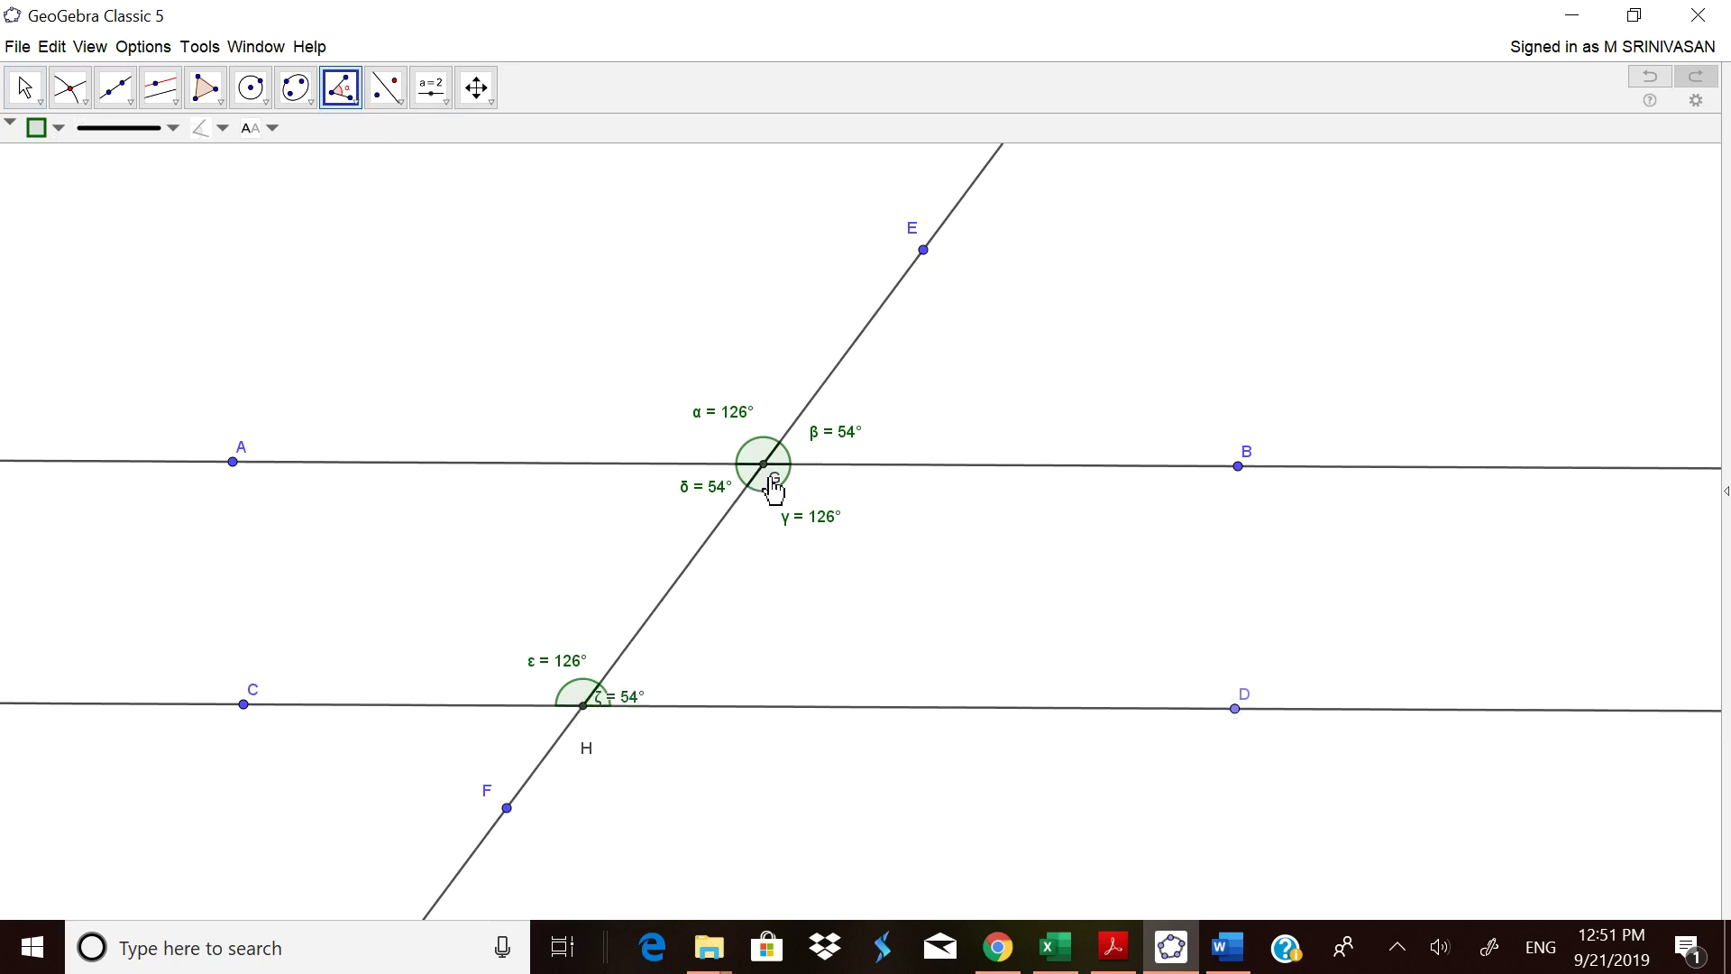
{"action": "left_click", "coordinate": [27, 94]}
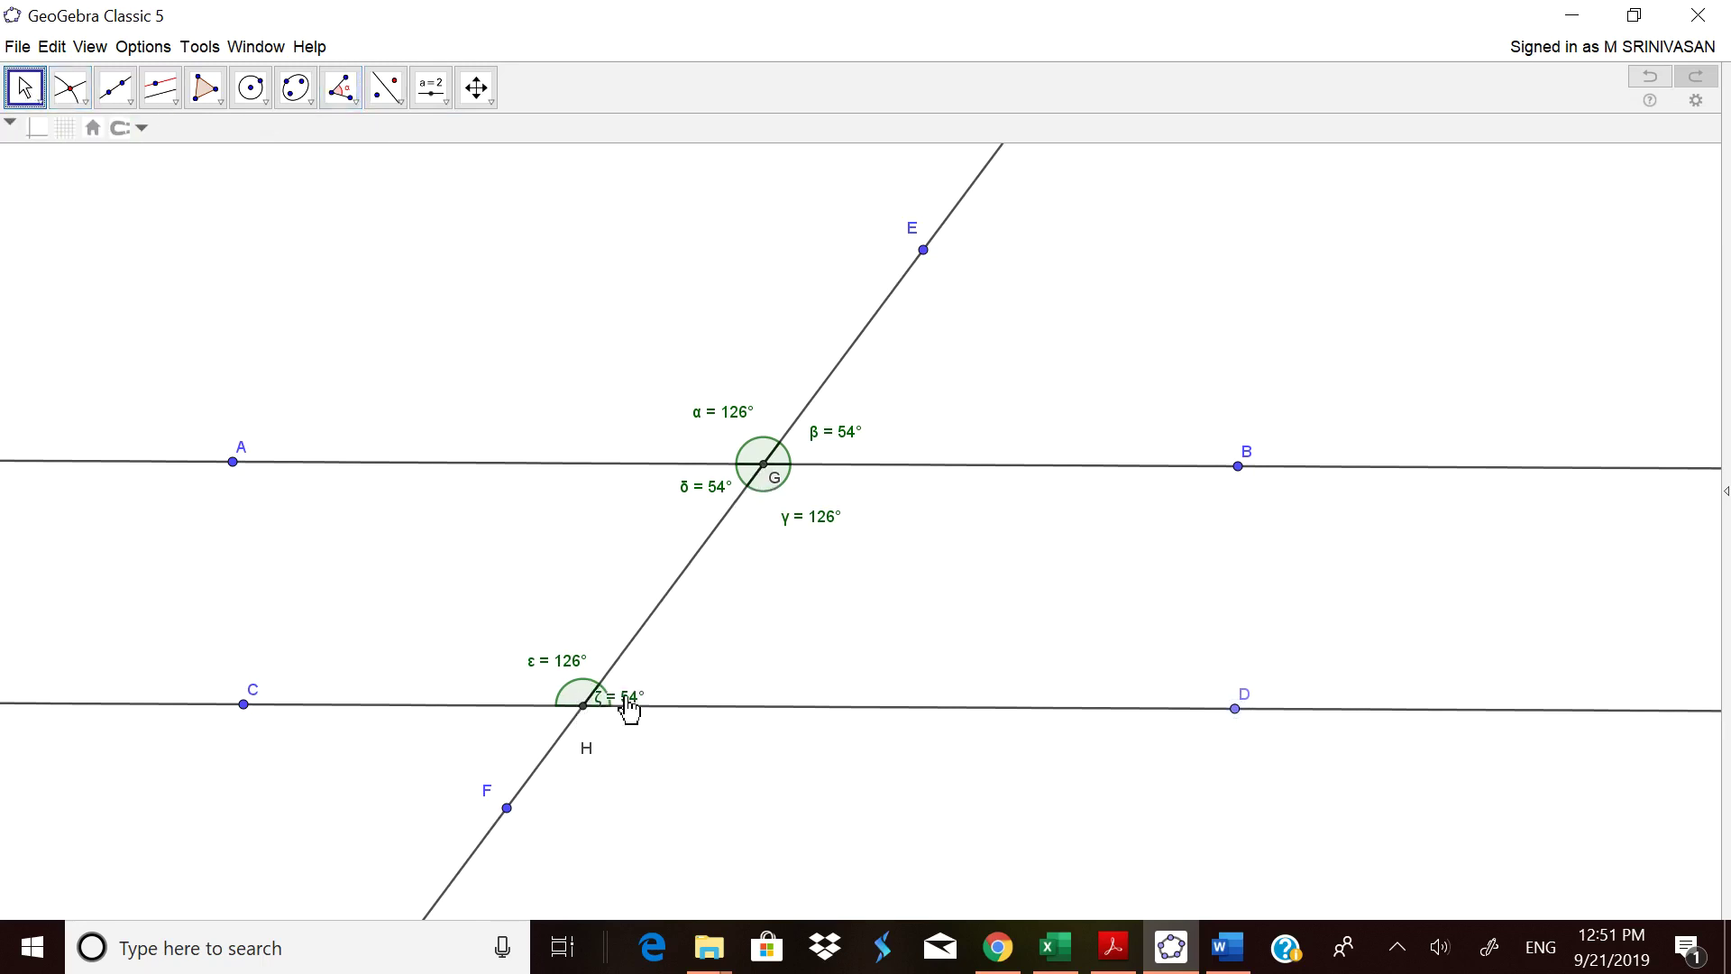
{"action": "left_click_drag", "start_coordinate": [628, 708], "coordinate": [650, 686]}
Step: Measure angle FHD at H as η = 126°
{"action": "left_click", "coordinate": [340, 87]}
{"action": "left_click", "coordinate": [362, 128]}
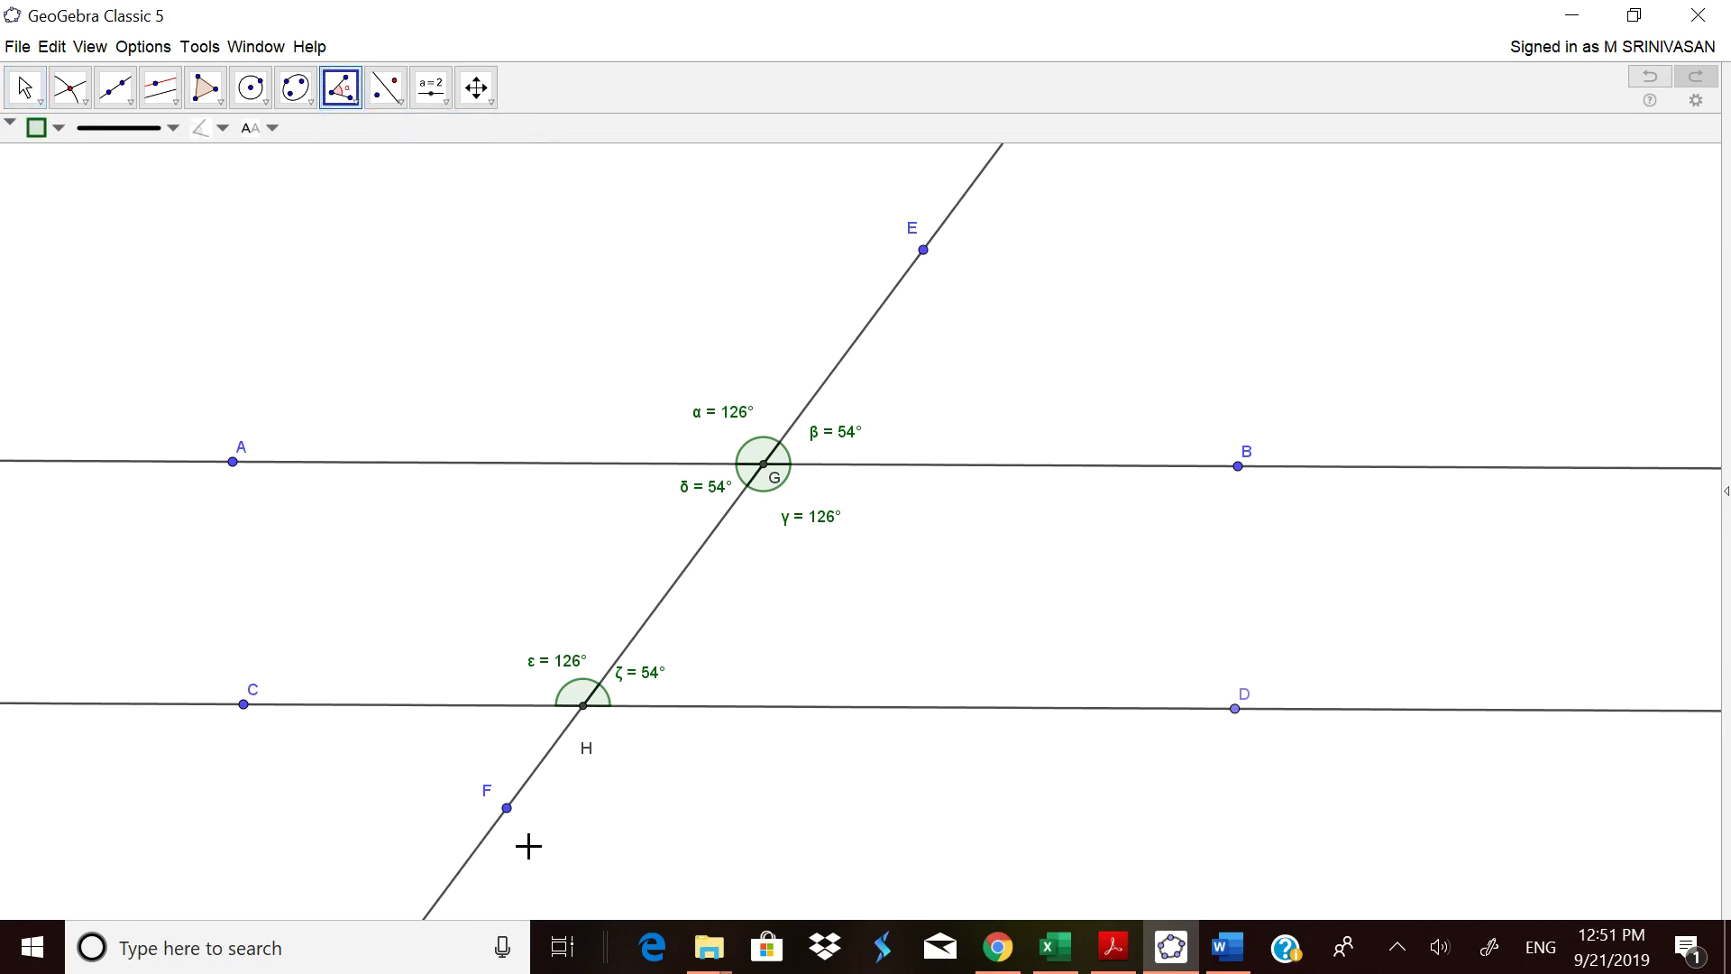
{"action": "left_click", "coordinate": [506, 808]}
{"action": "left_click", "coordinate": [584, 704]}
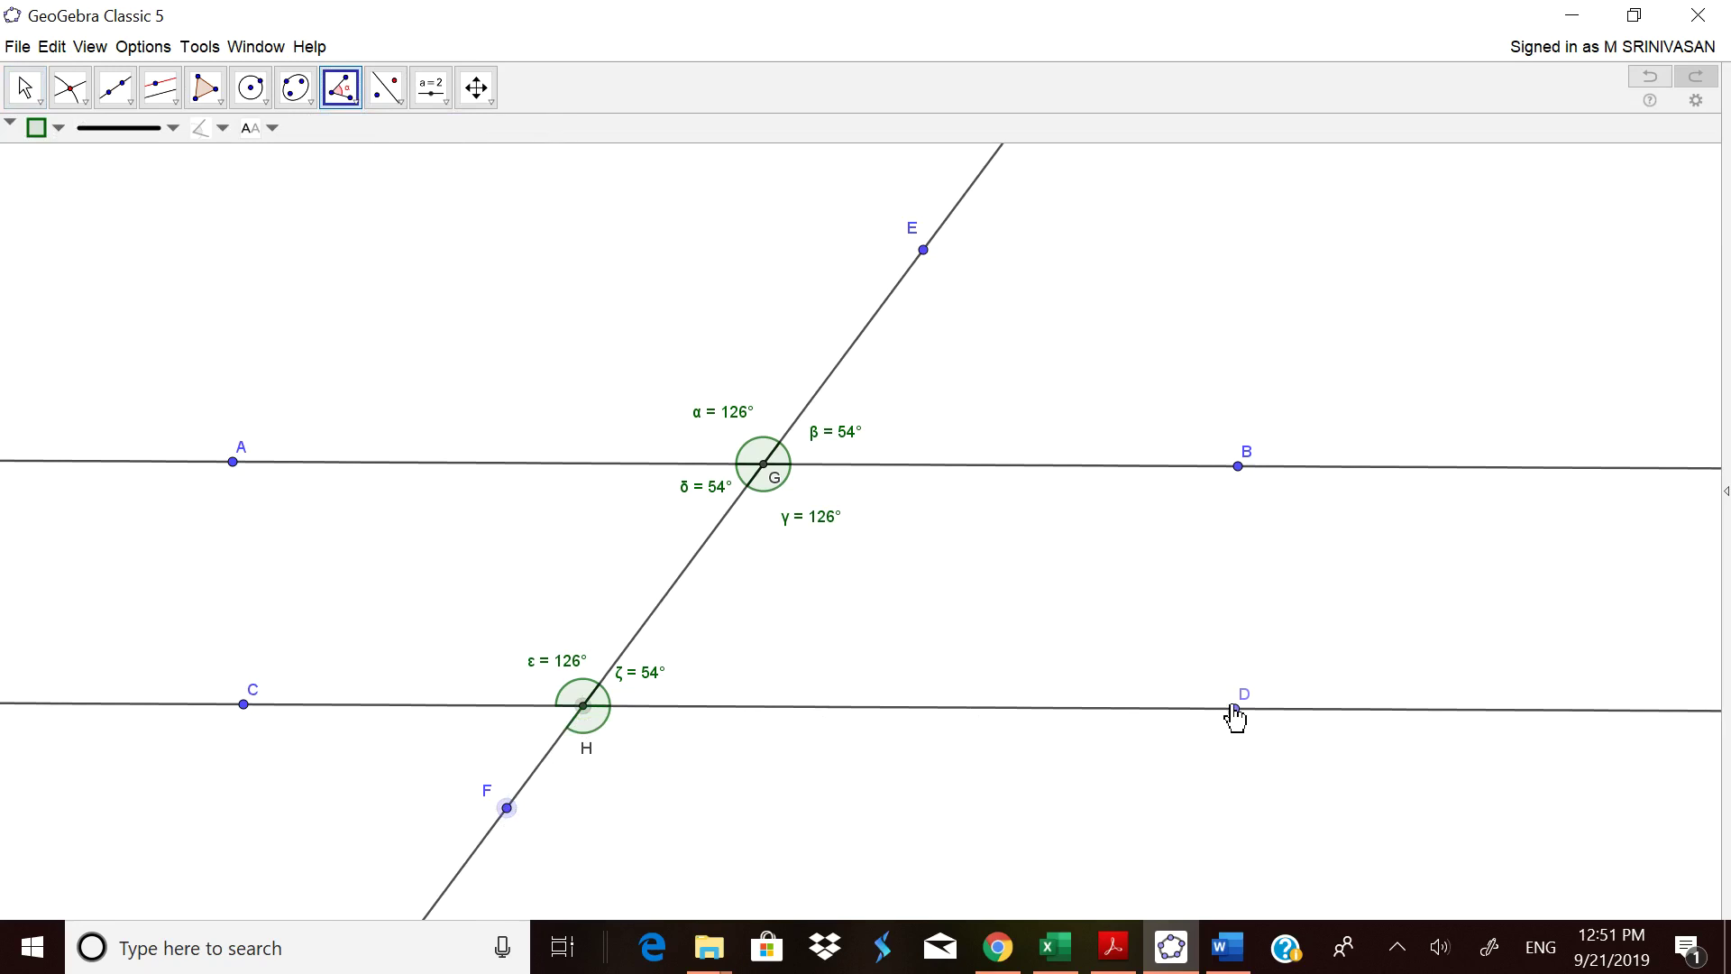
{"action": "left_click", "coordinate": [1235, 709]}
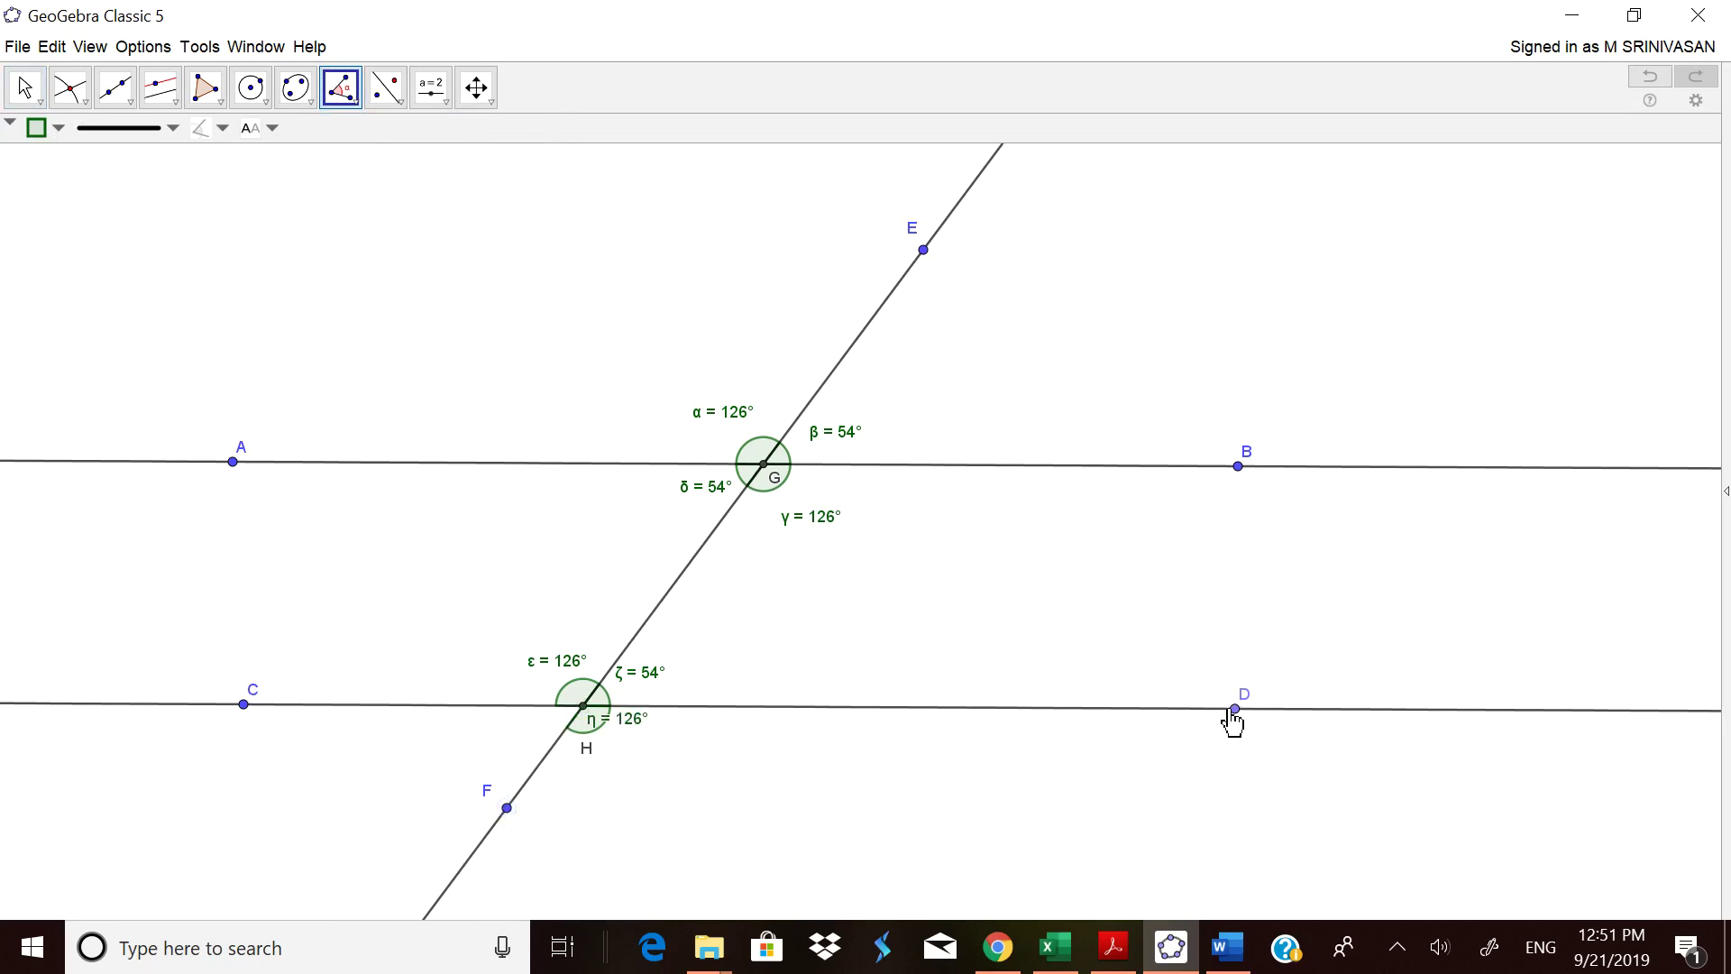
Step: Measure angle CHF as θ = 54° and reposition the θ and η = 126° labels
{"action": "left_click", "coordinate": [27, 96]}
{"action": "left_click", "coordinate": [647, 732]}
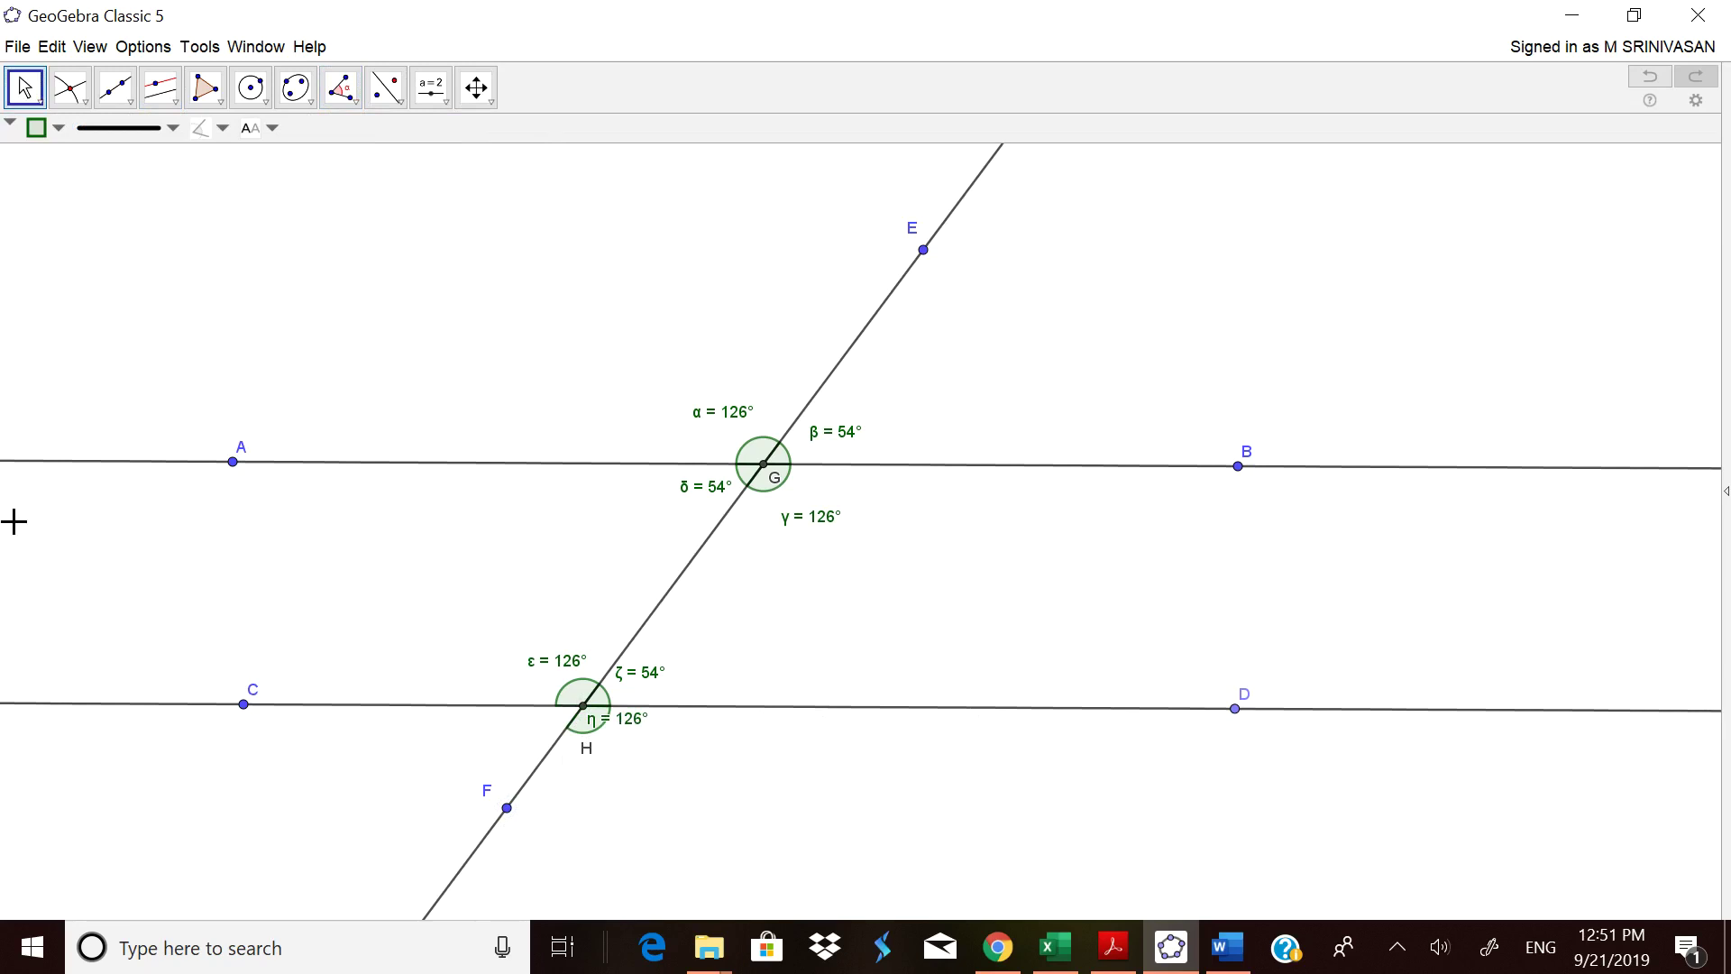
{"action": "left_click", "coordinate": [349, 100]}
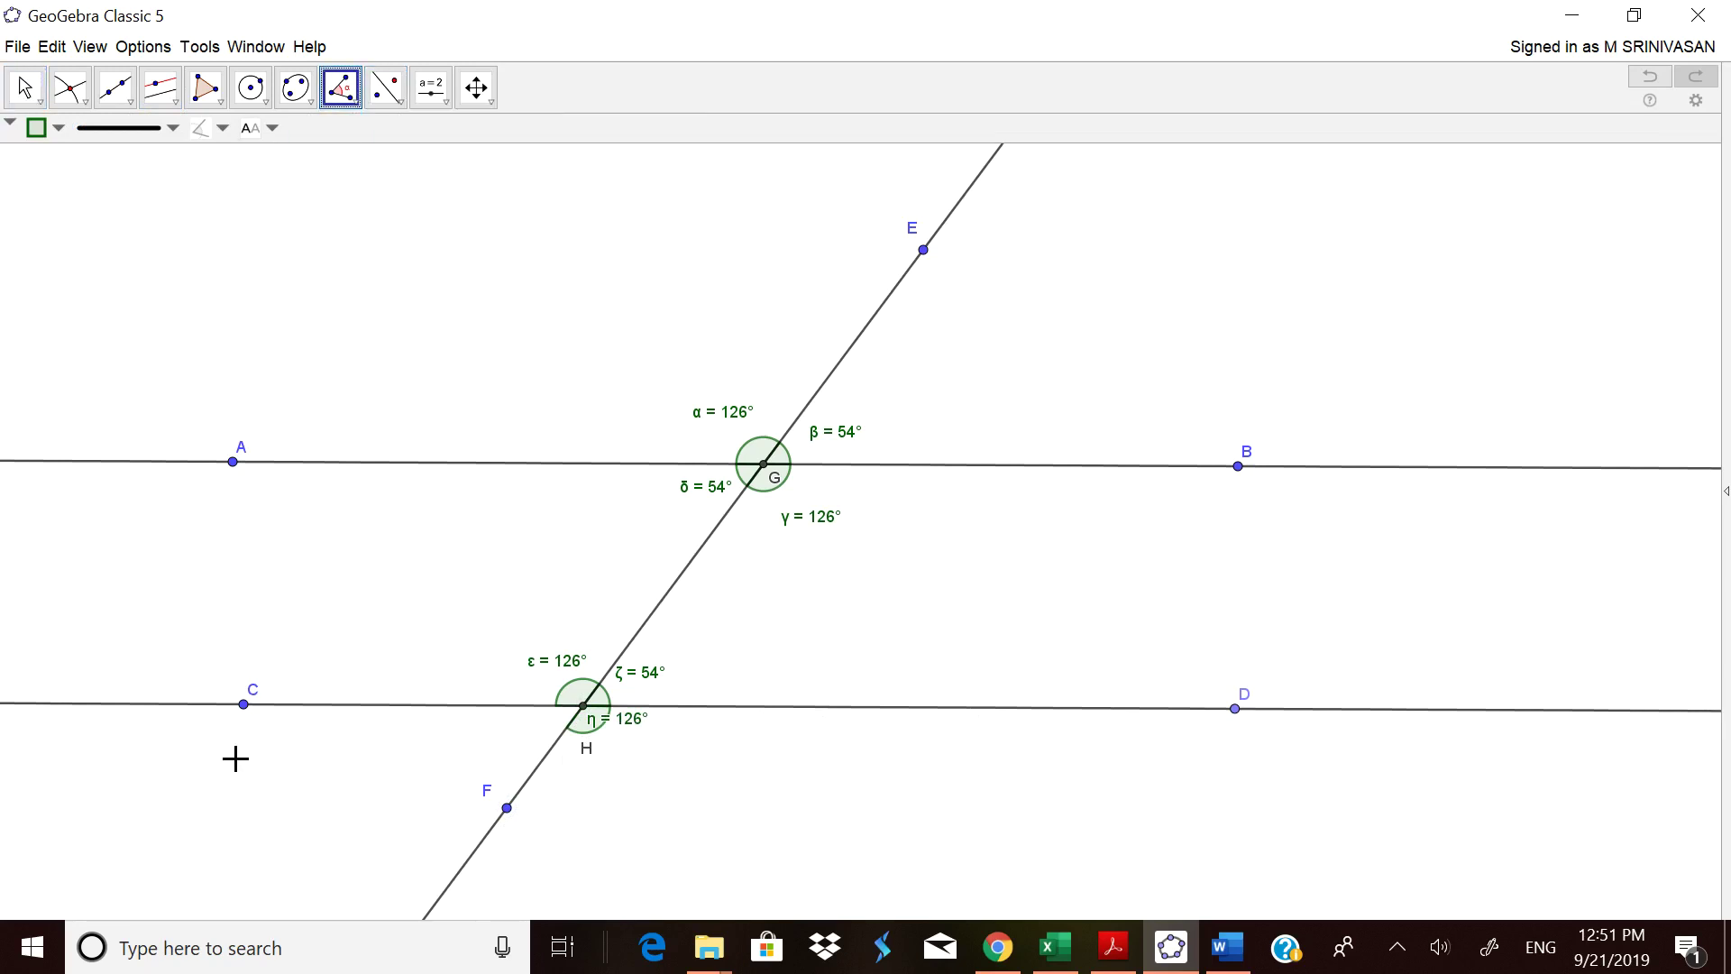
{"action": "left_click", "coordinate": [246, 706]}
{"action": "left_click", "coordinate": [584, 706]}
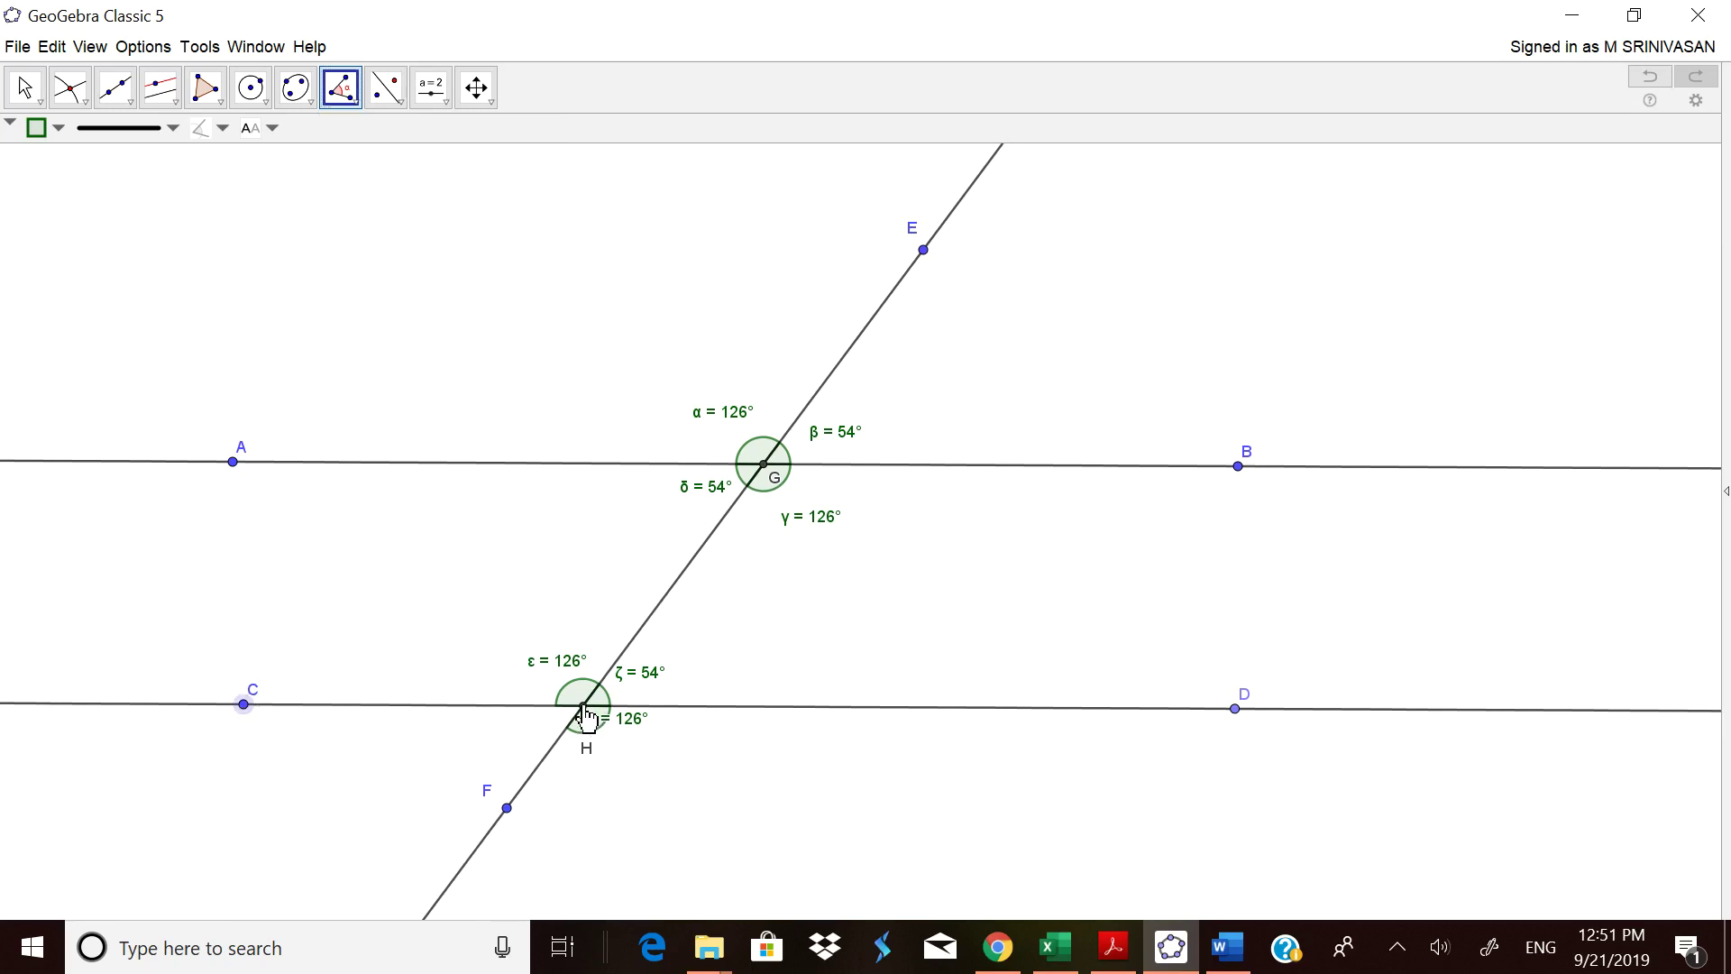
{"action": "left_click", "coordinate": [507, 808]}
{"action": "left_click", "coordinate": [24, 88]}
{"action": "left_click_drag", "start_coordinate": [602, 717], "coordinate": [531, 728]}
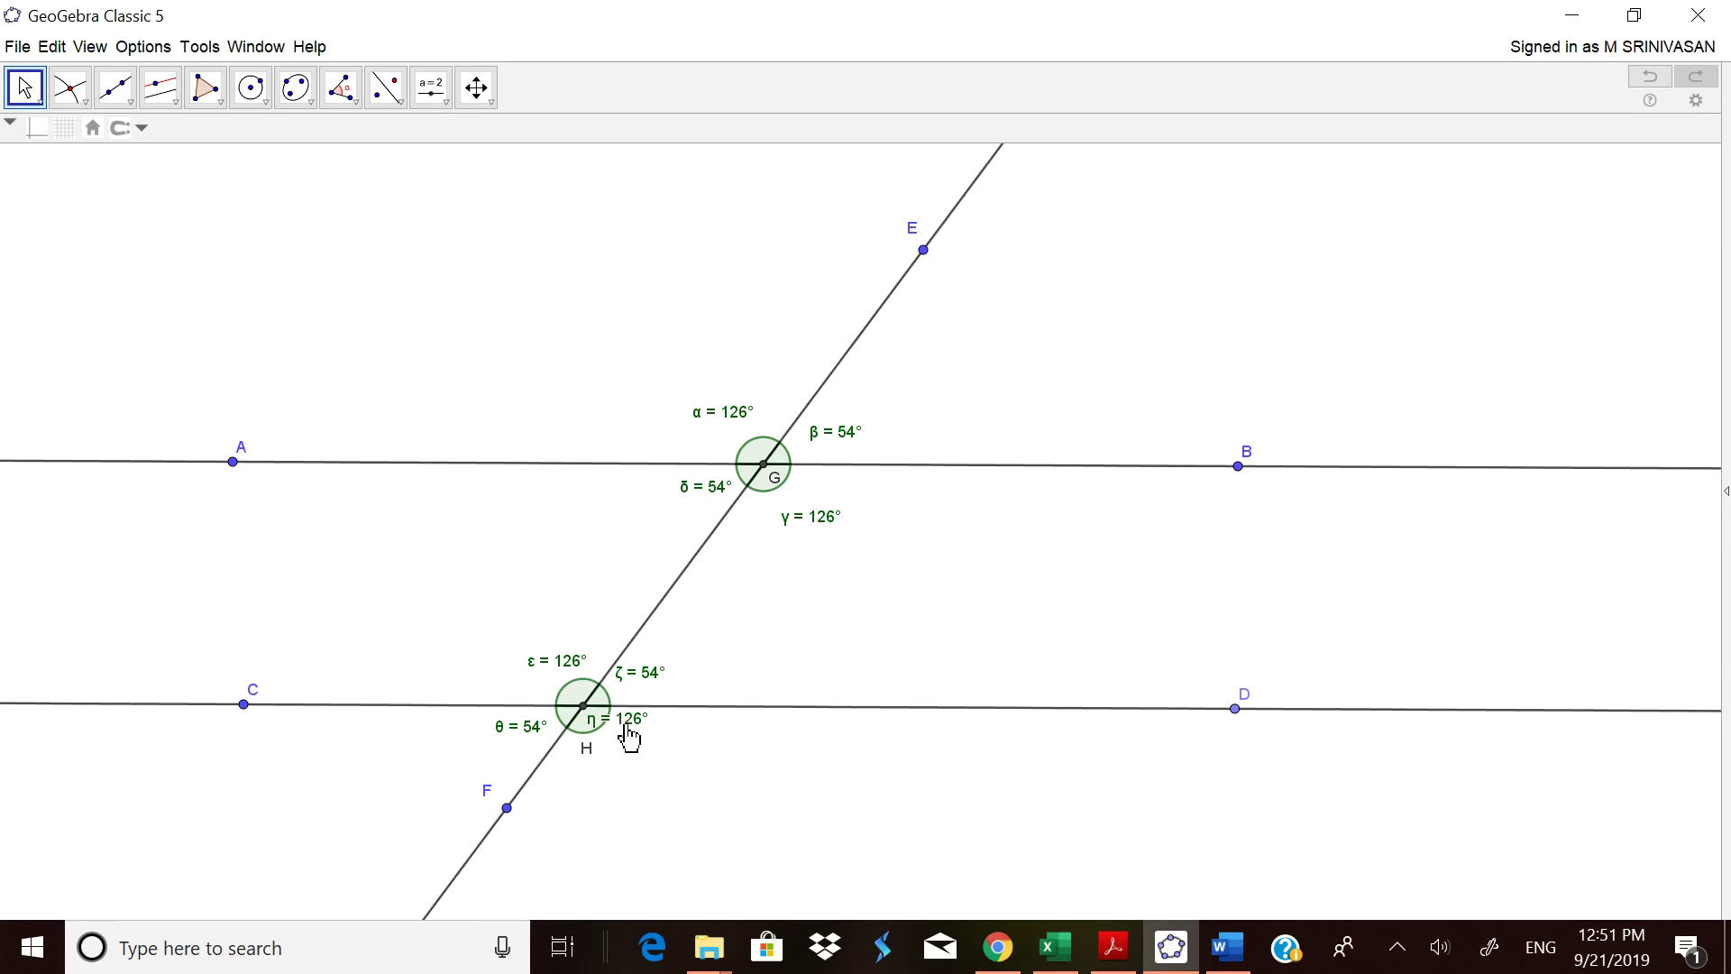
{"action": "left_click_drag", "start_coordinate": [631, 737], "coordinate": [635, 756]}
Step: Open and close angle α's definition unchanged, then move the η = 126° label beside its arc at H
{"action": "double_click", "coordinate": [745, 448]}
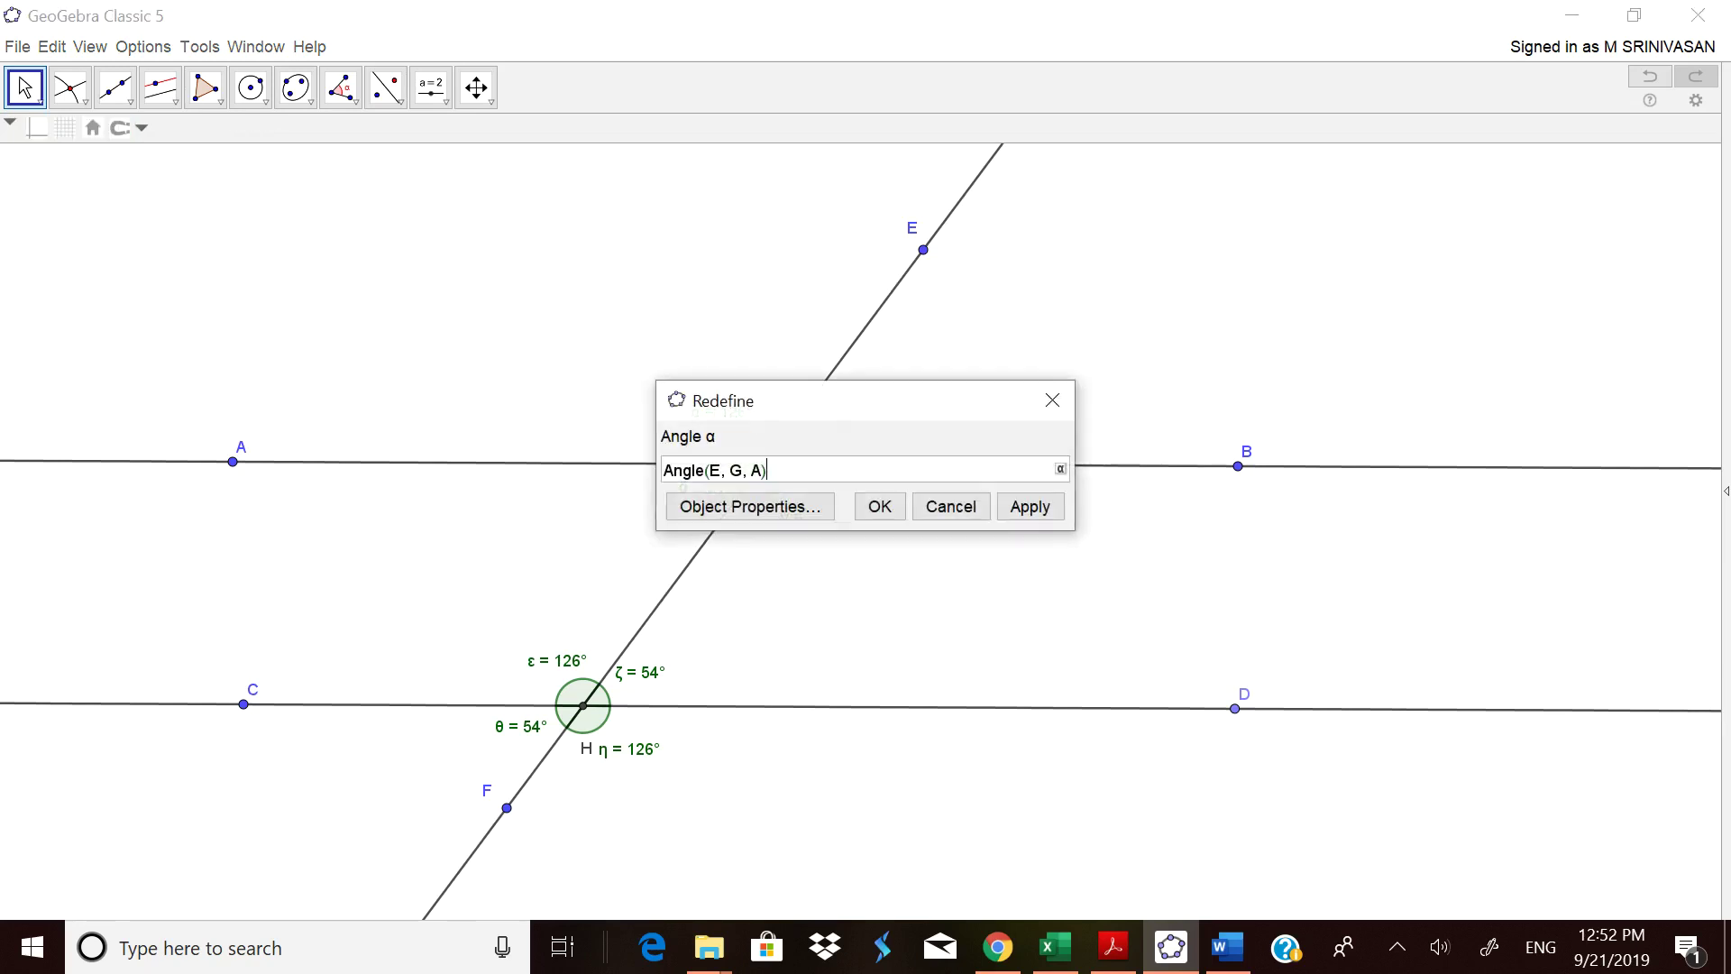
{"action": "left_click", "coordinate": [1052, 400]}
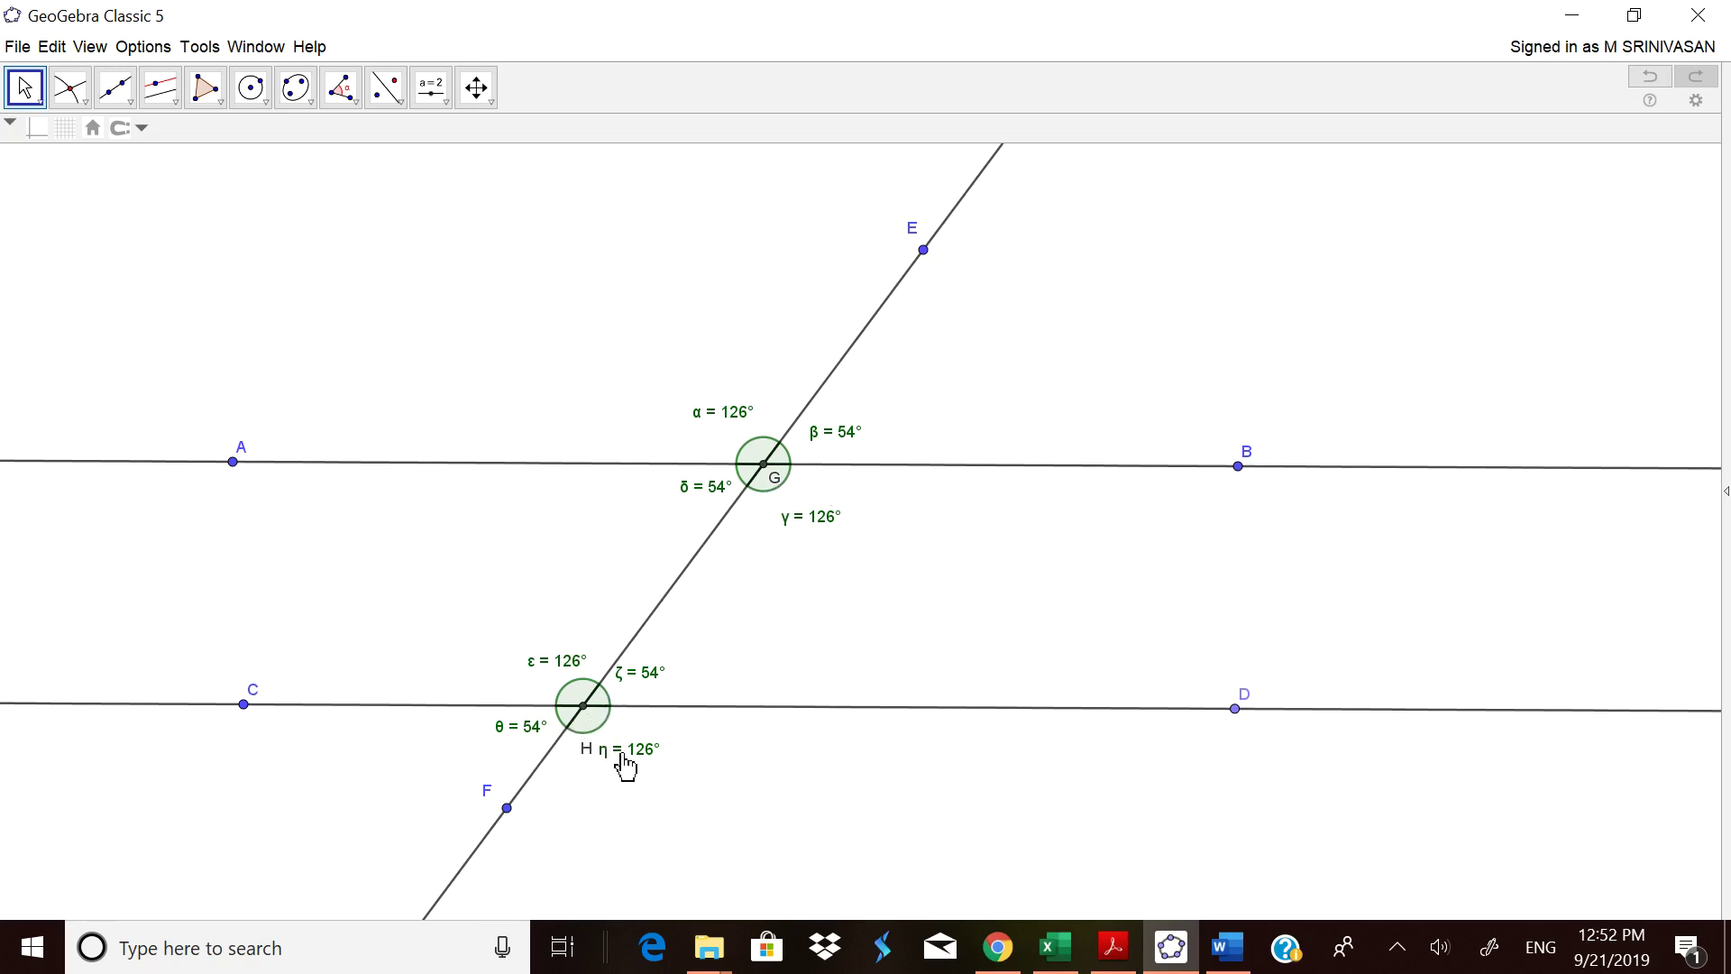
{"action": "left_click_drag", "start_coordinate": [629, 761], "coordinate": [642, 729]}
Step: Switch to the Graphing perspective with algebra list, axes and grid, toggling α, β, γ off and on
{"action": "left_click", "coordinate": [1726, 499]}
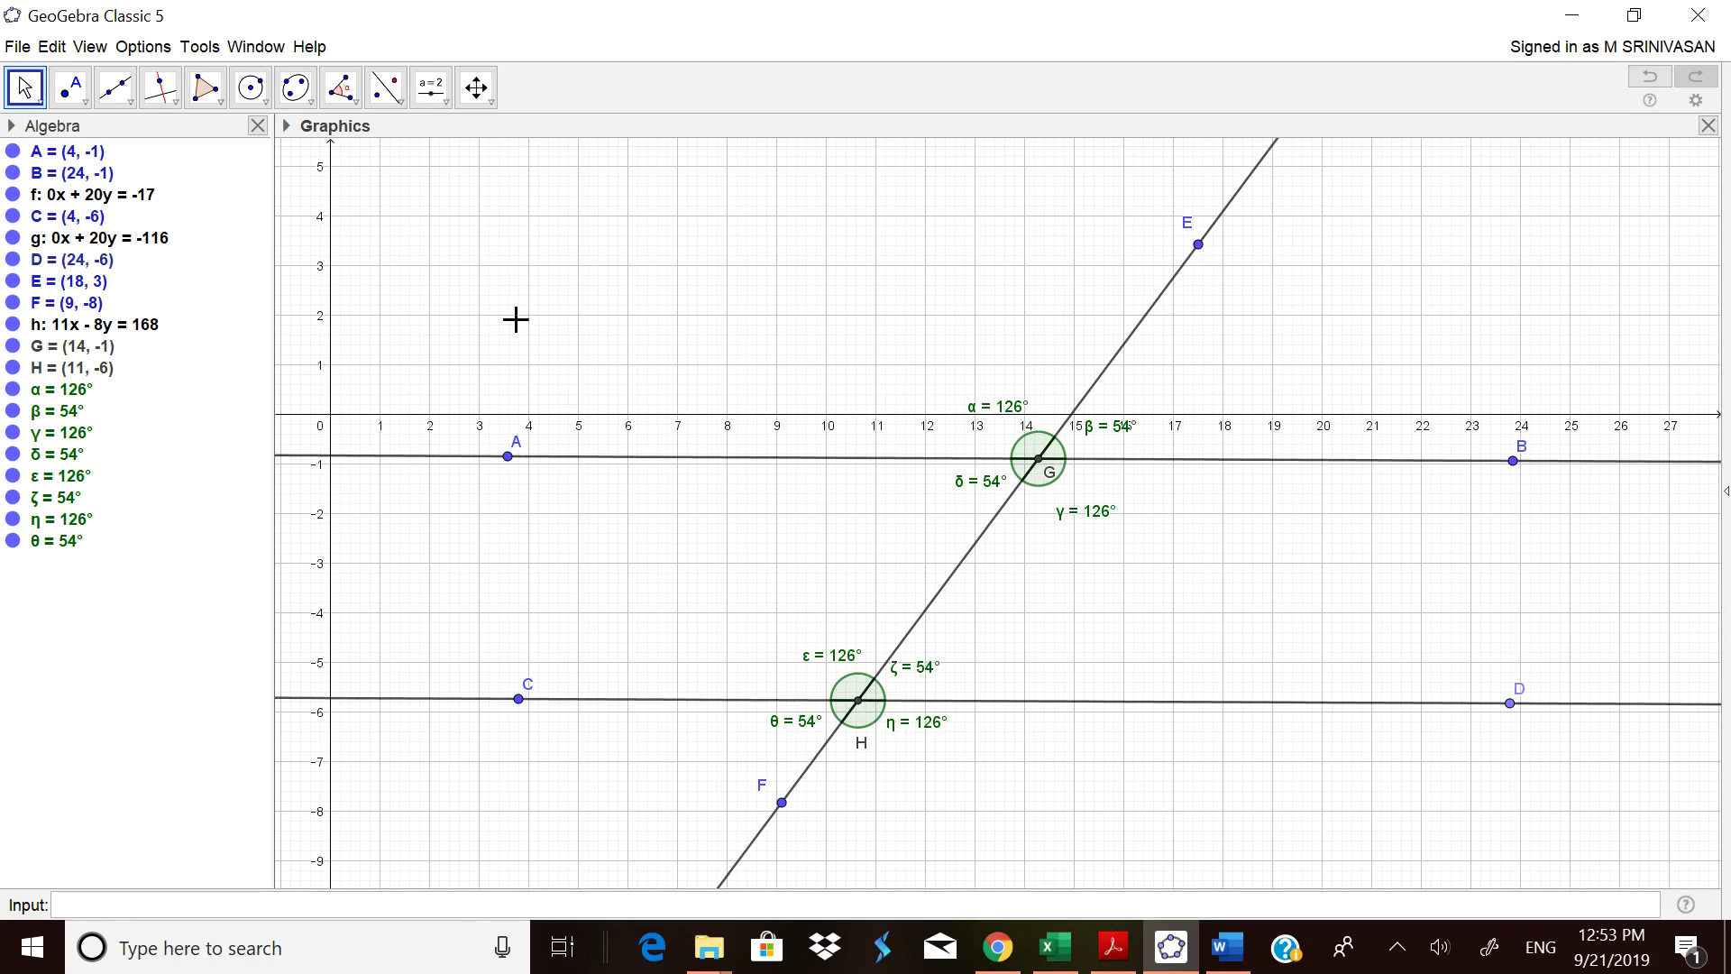
{"action": "left_click", "coordinate": [15, 391]}
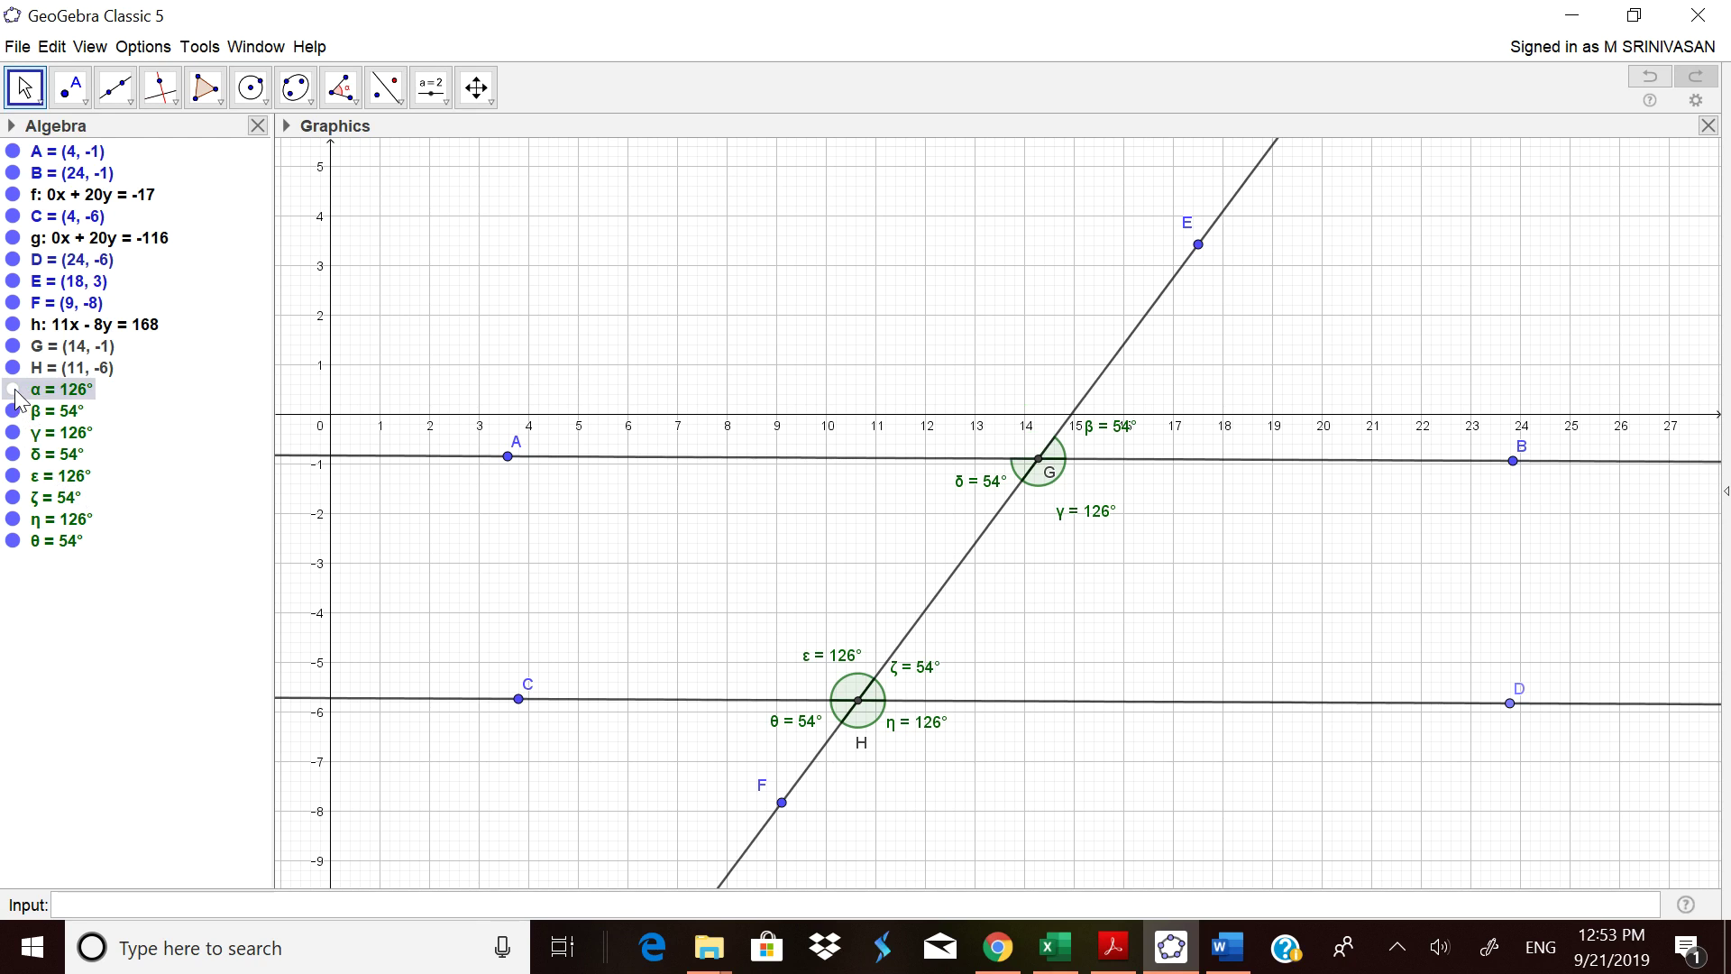
{"action": "left_click", "coordinate": [15, 413]}
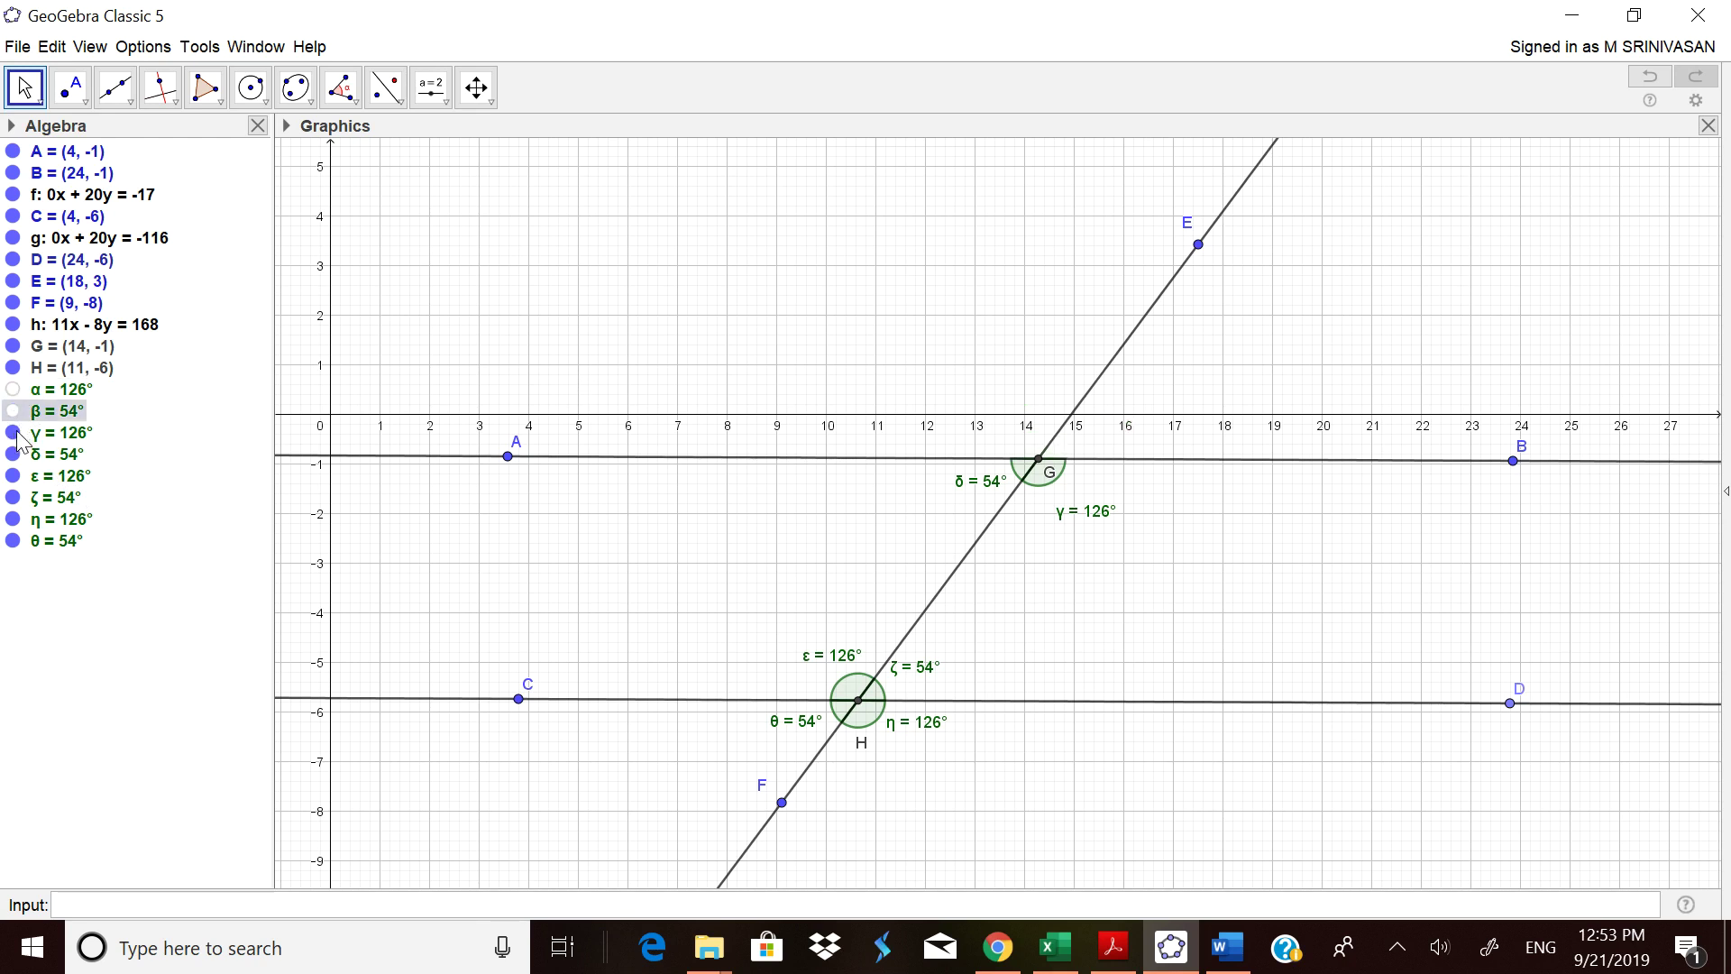
{"action": "left_click", "coordinate": [16, 434]}
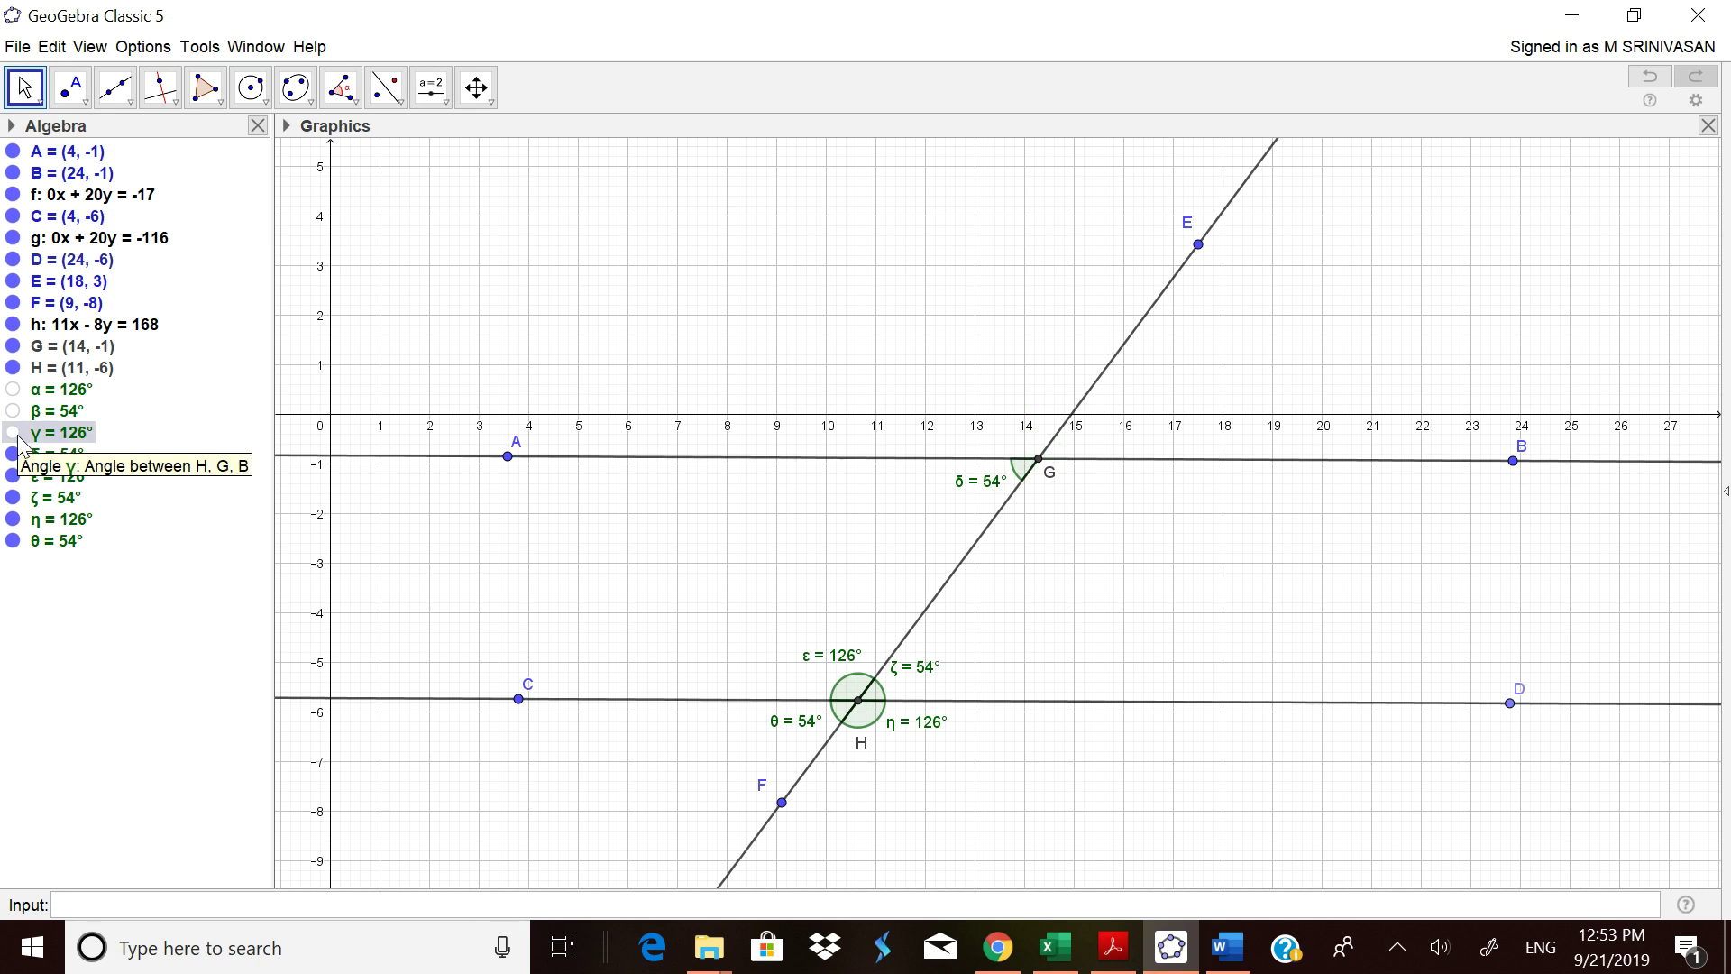
{"action": "left_click", "coordinate": [13, 389]}
{"action": "left_click", "coordinate": [13, 411]}
{"action": "left_click", "coordinate": [13, 433]}
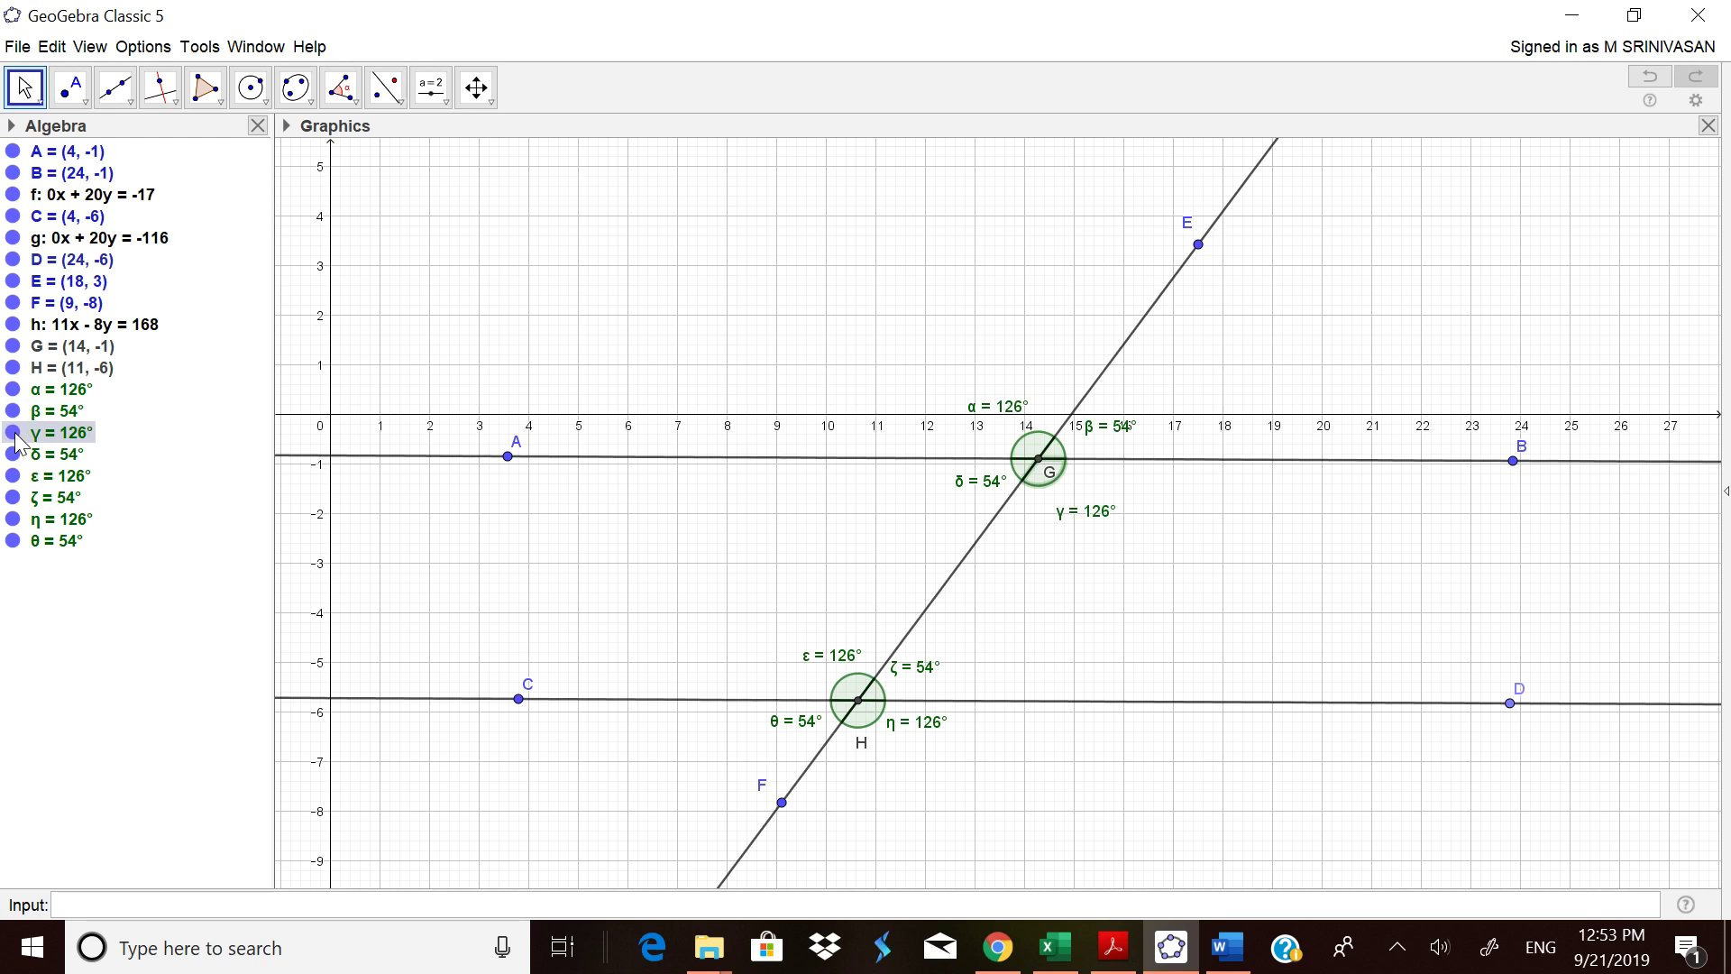
Step: Hide angles α, γ, δ, ε, η and θ, leaving only β = 54° and ζ = 54°
{"action": "left_click", "coordinate": [13, 390]}
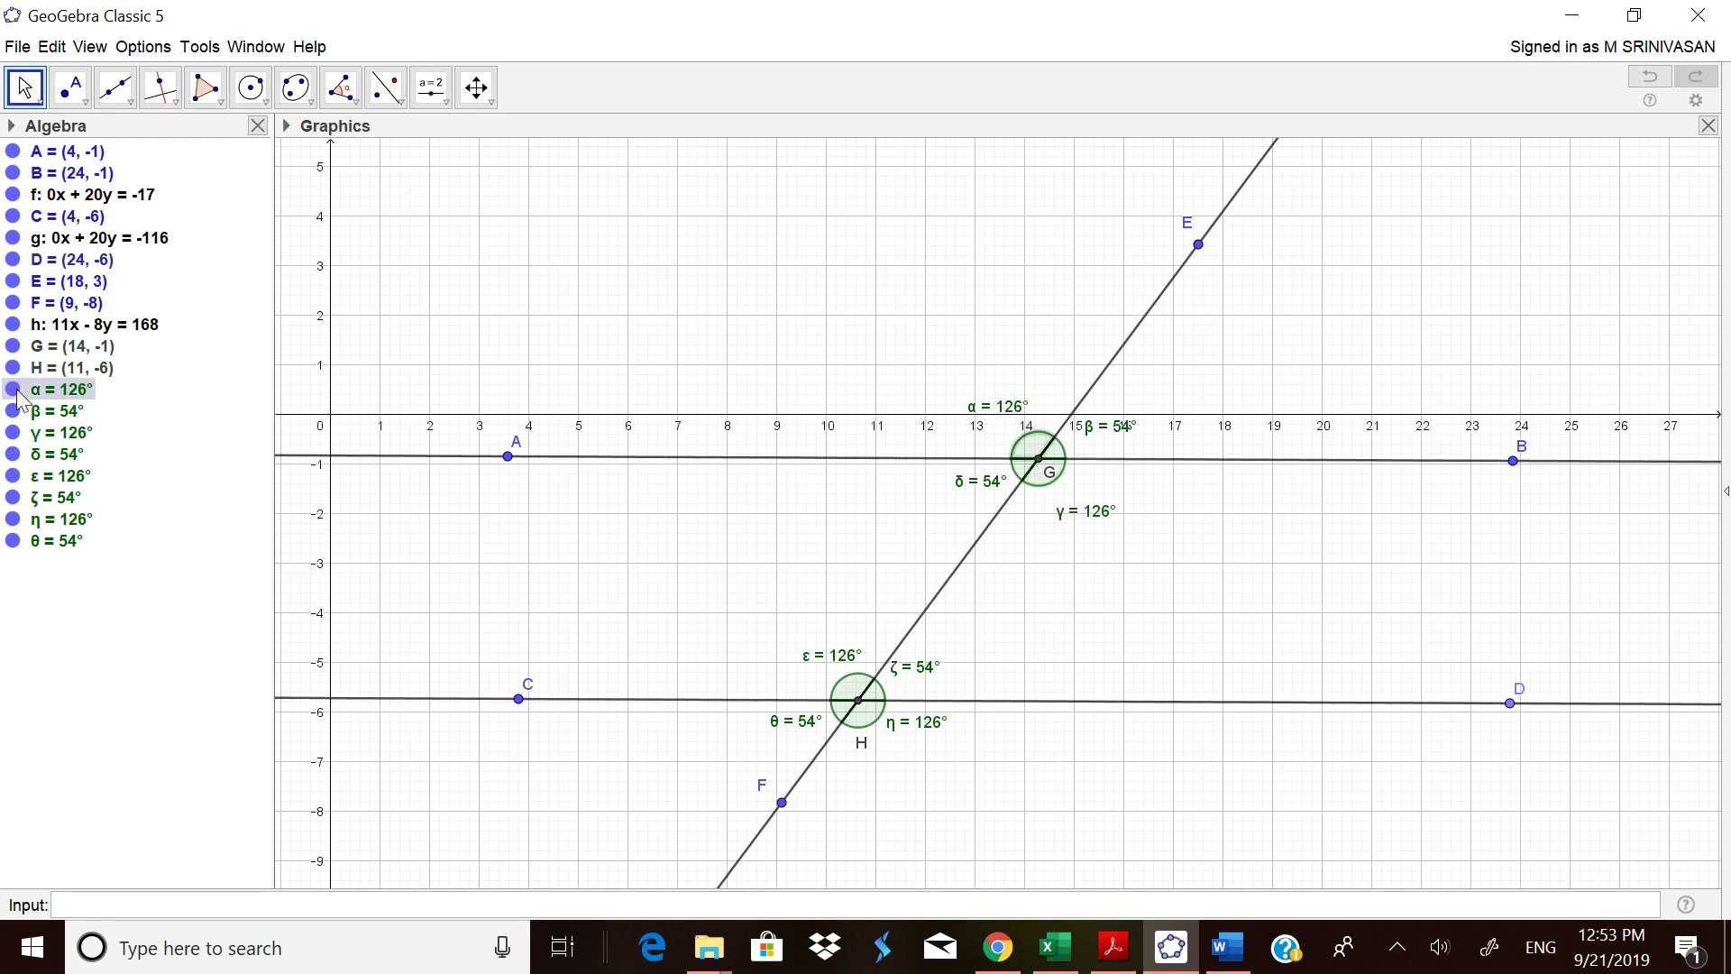
{"action": "left_click", "coordinate": [12, 433]}
{"action": "left_click", "coordinate": [12, 454]}
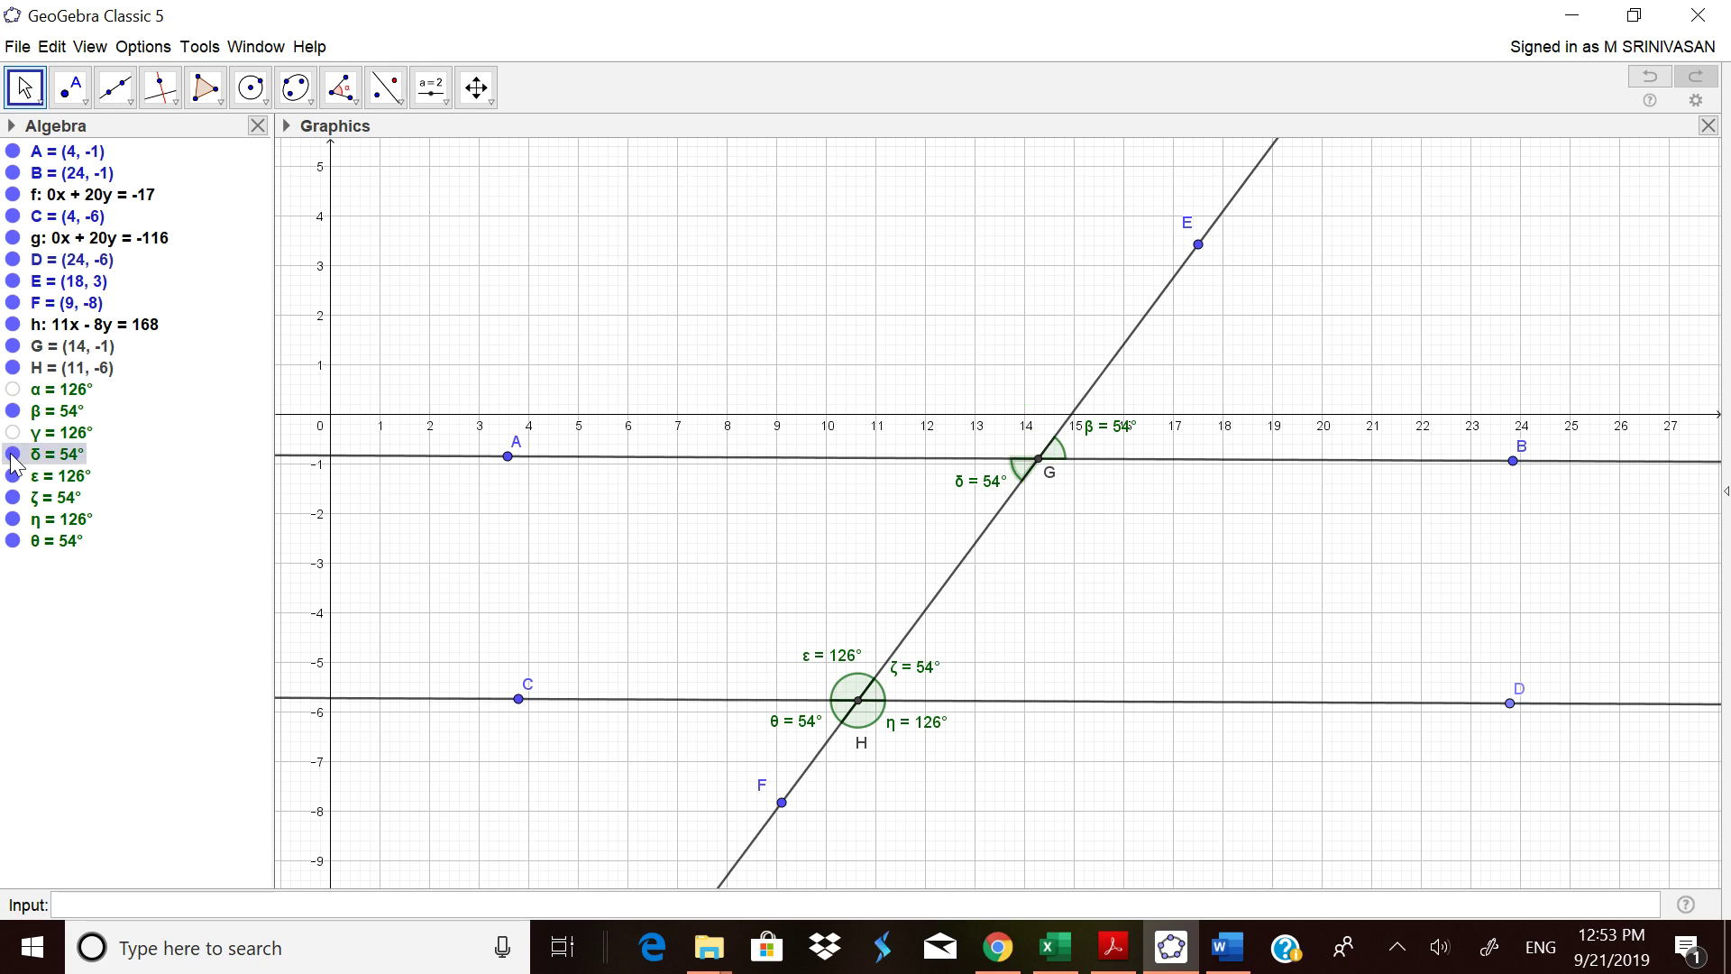
{"action": "left_click", "coordinate": [13, 476]}
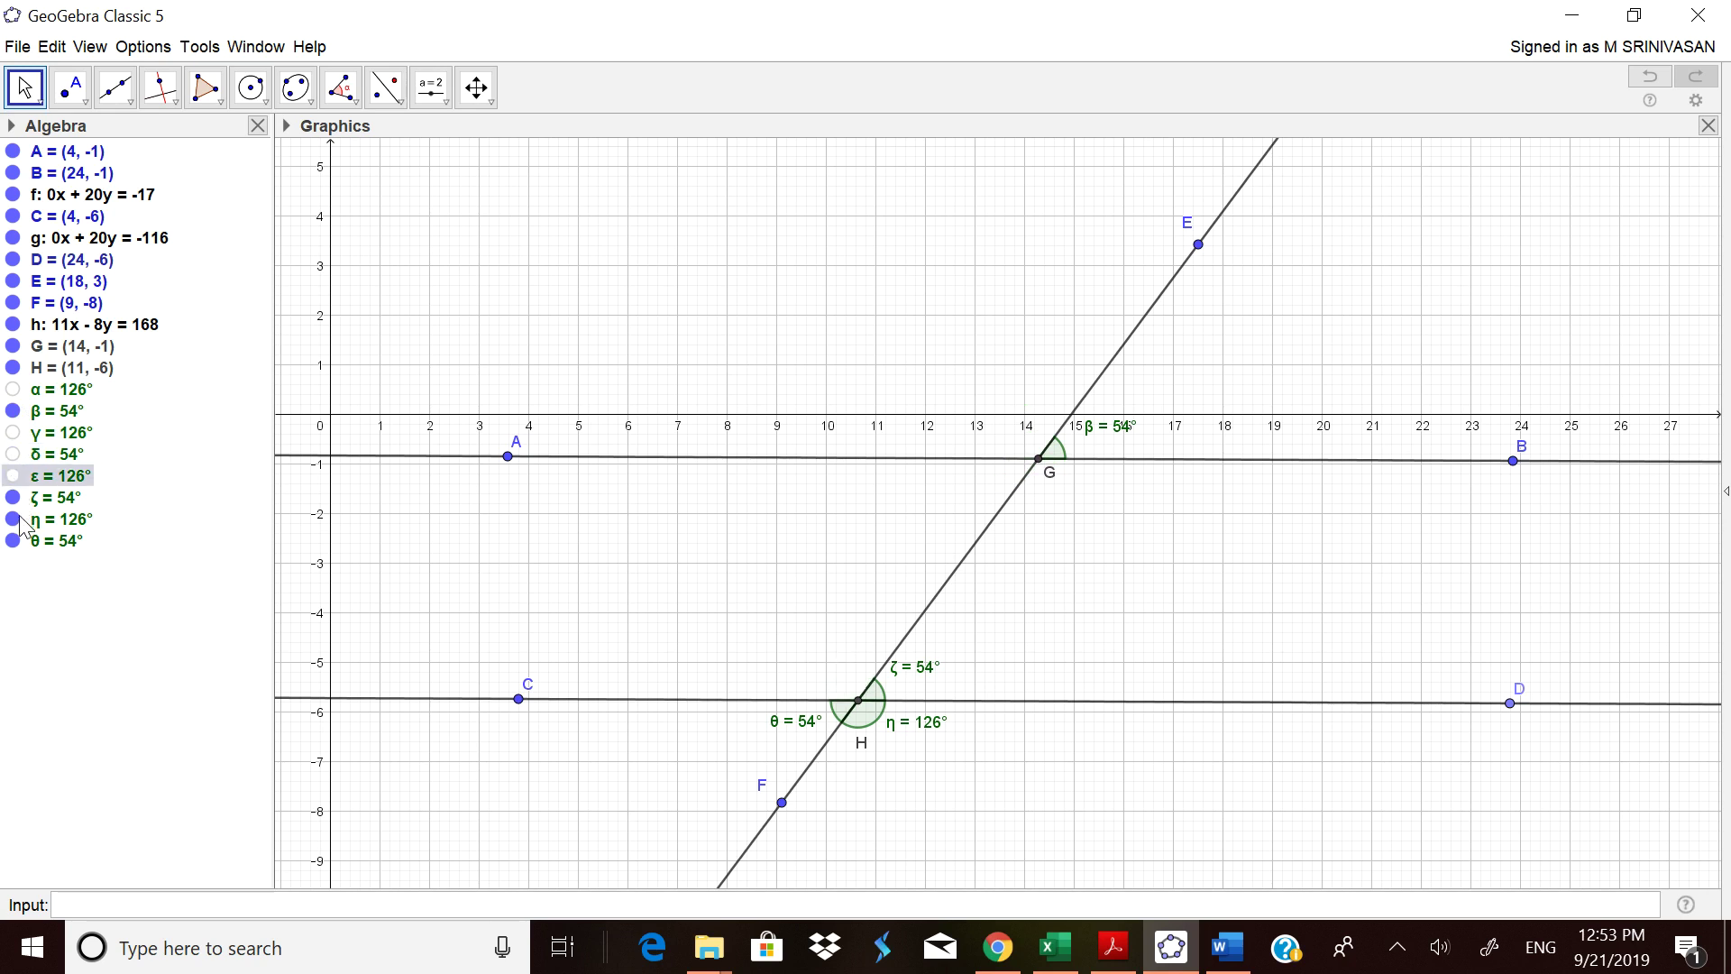
{"action": "left_click", "coordinate": [13, 520]}
{"action": "left_click", "coordinate": [13, 542]}
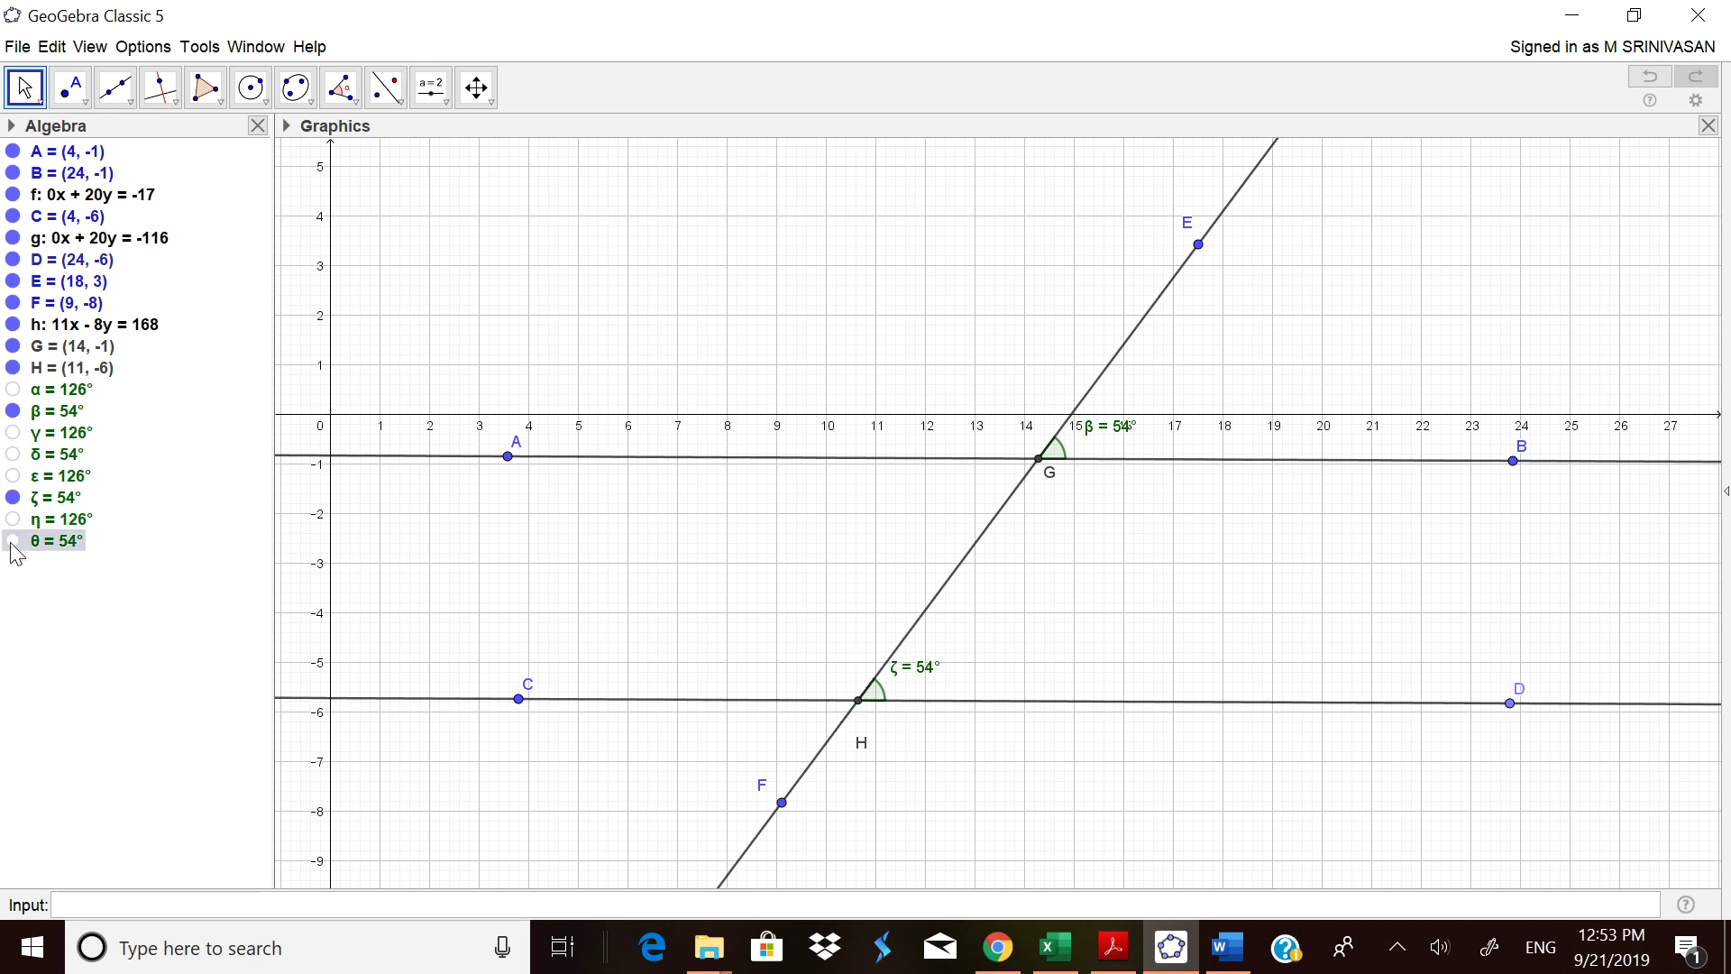
{"action": "mouse_move", "coordinate": [1171, 947]}
Step: Switch to the Geometry perspective and back to Graphing with the algebra list and grid
{"action": "right_click", "coordinate": [590, 283]}
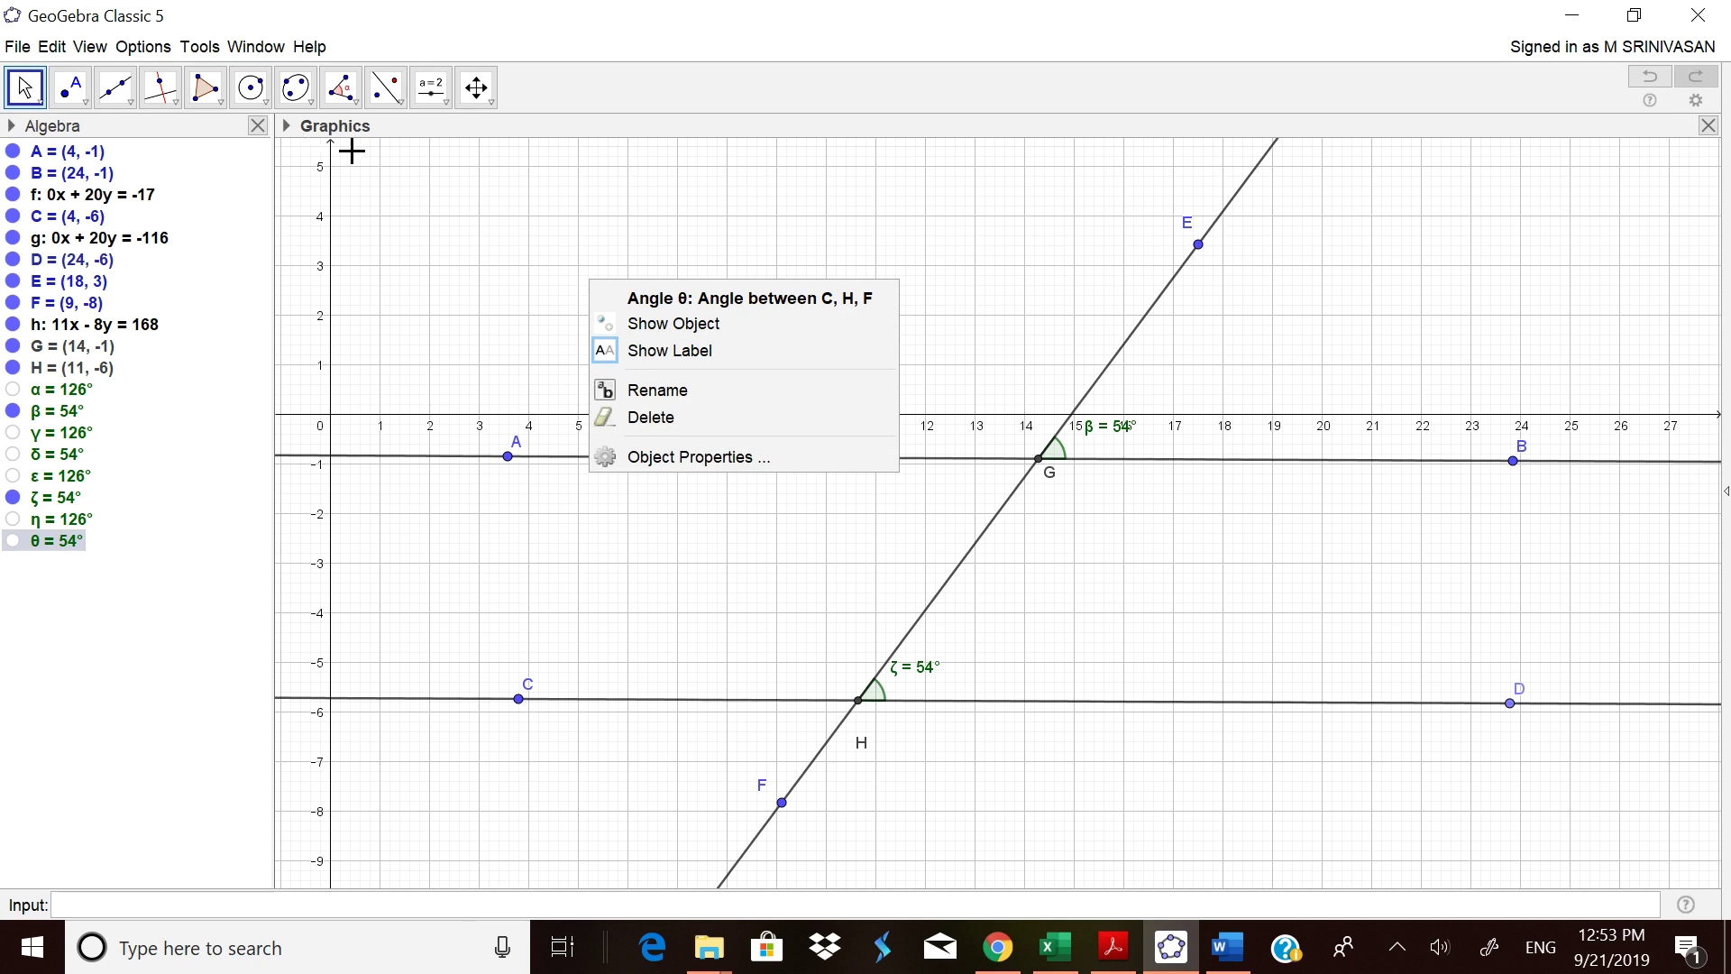
{"action": "right_click", "coordinate": [426, 156]}
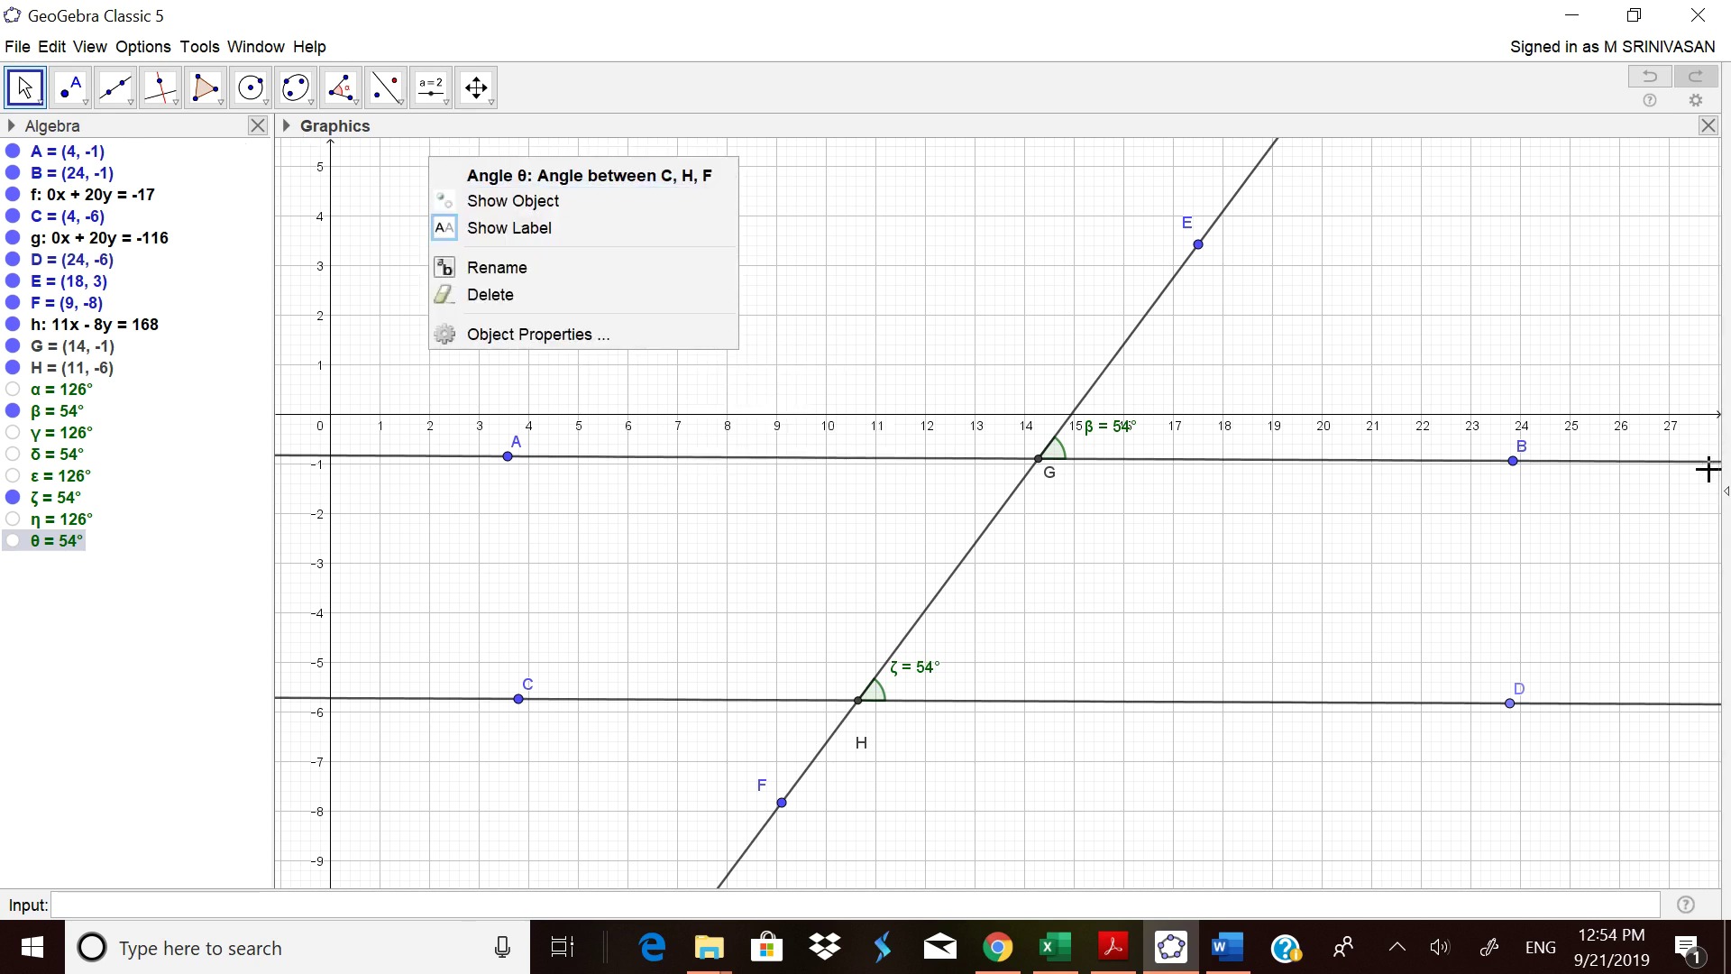
{"action": "left_click", "coordinate": [1725, 495]}
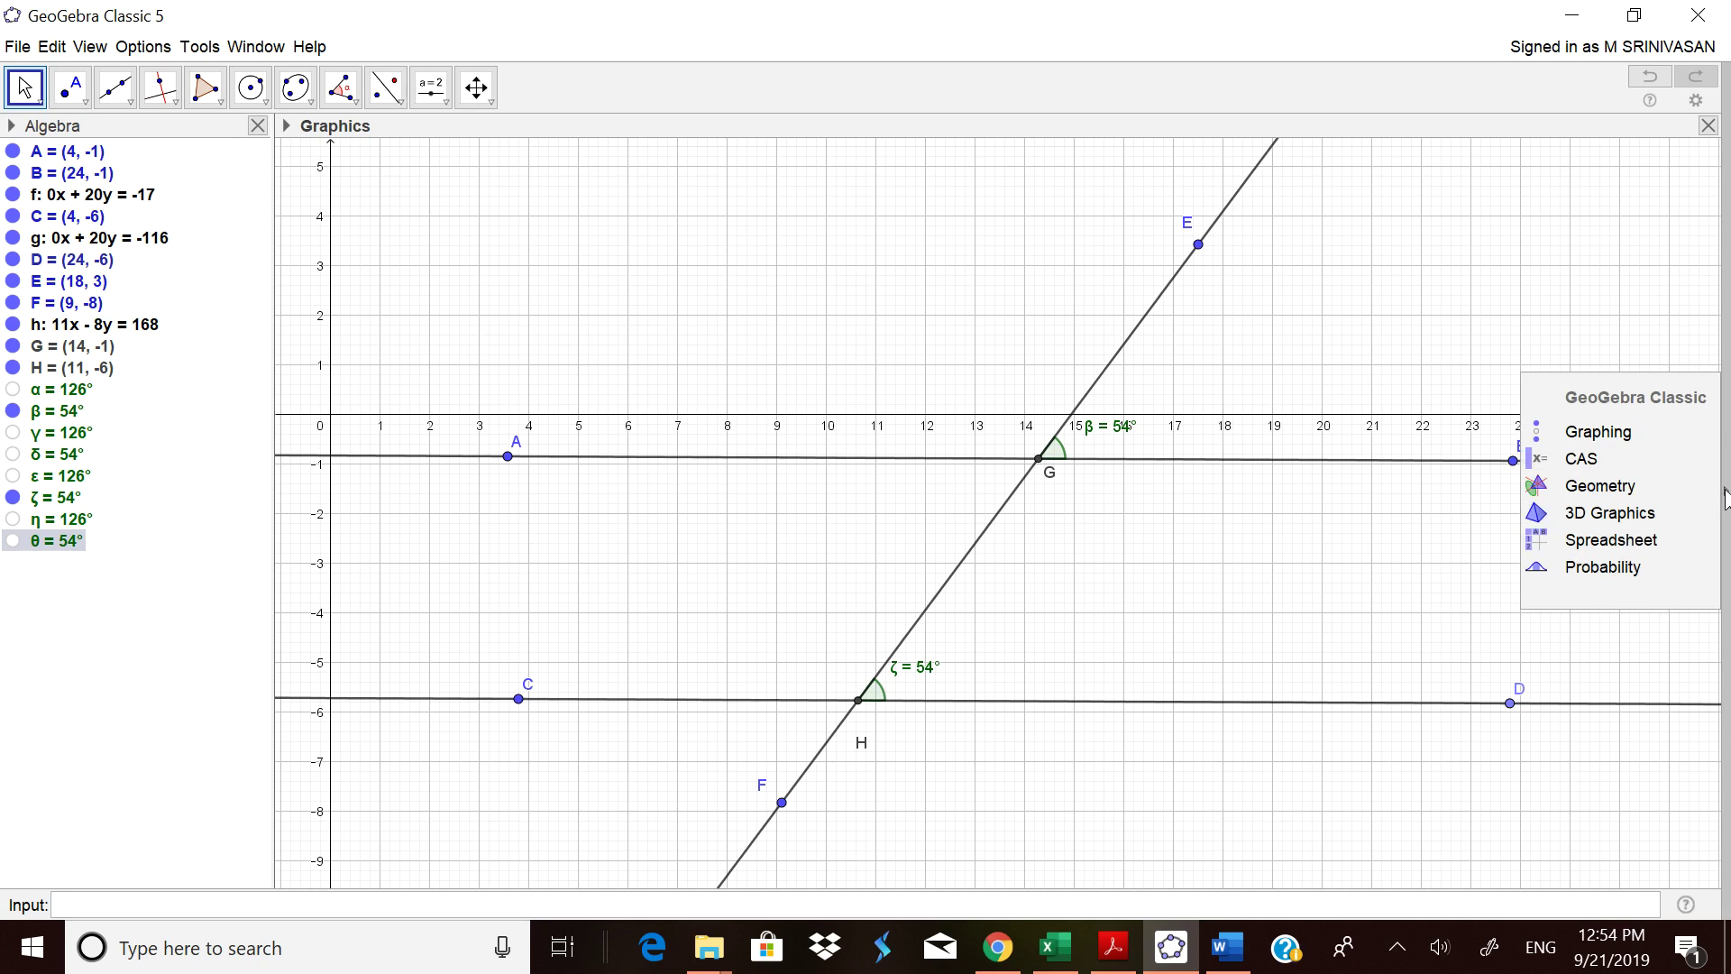
{"action": "left_click", "coordinate": [1610, 487]}
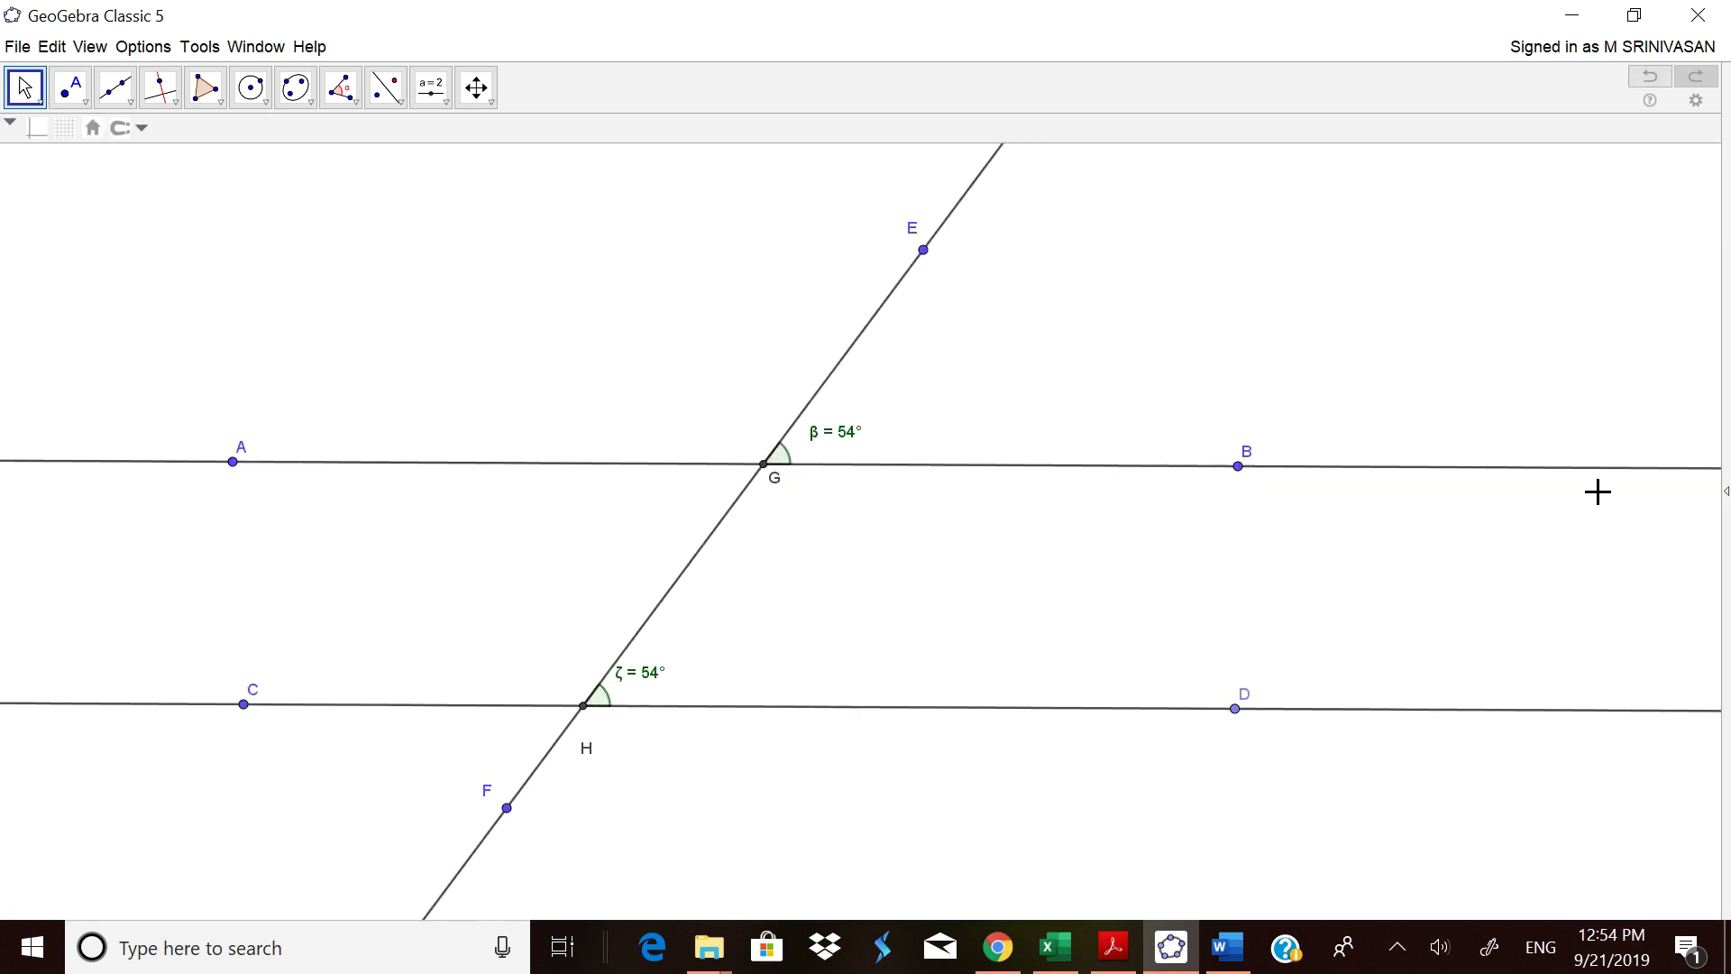
{"action": "left_click", "coordinate": [1725, 494]}
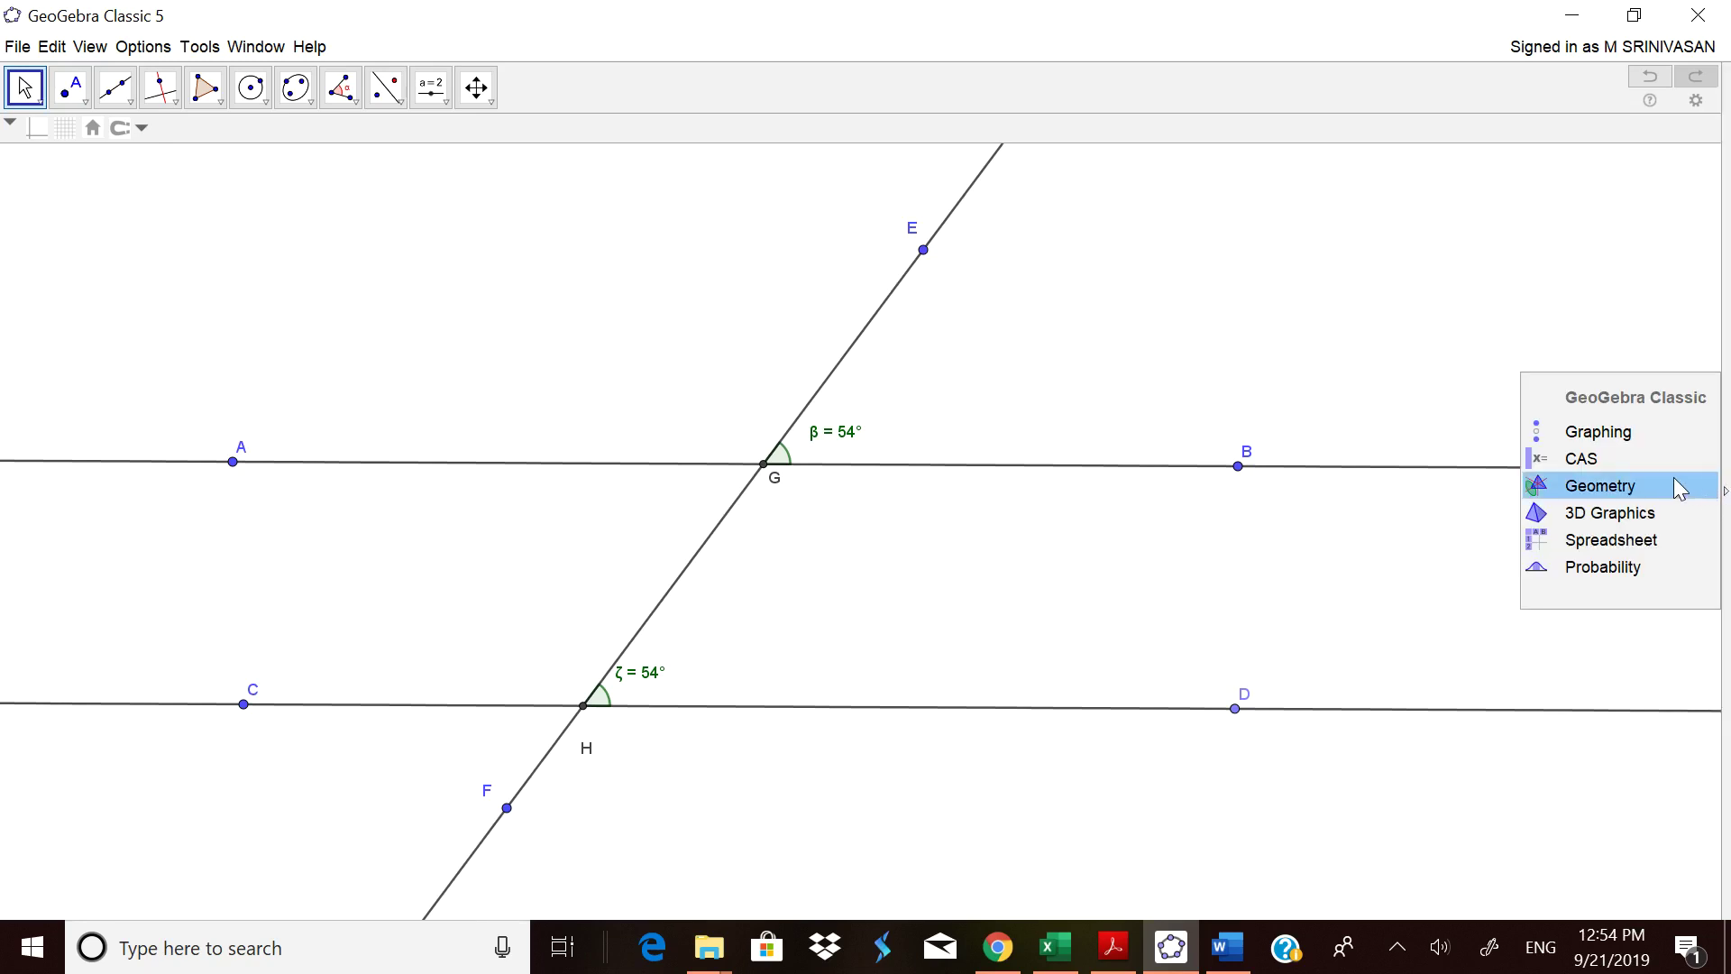
{"action": "left_click", "coordinate": [1632, 435]}
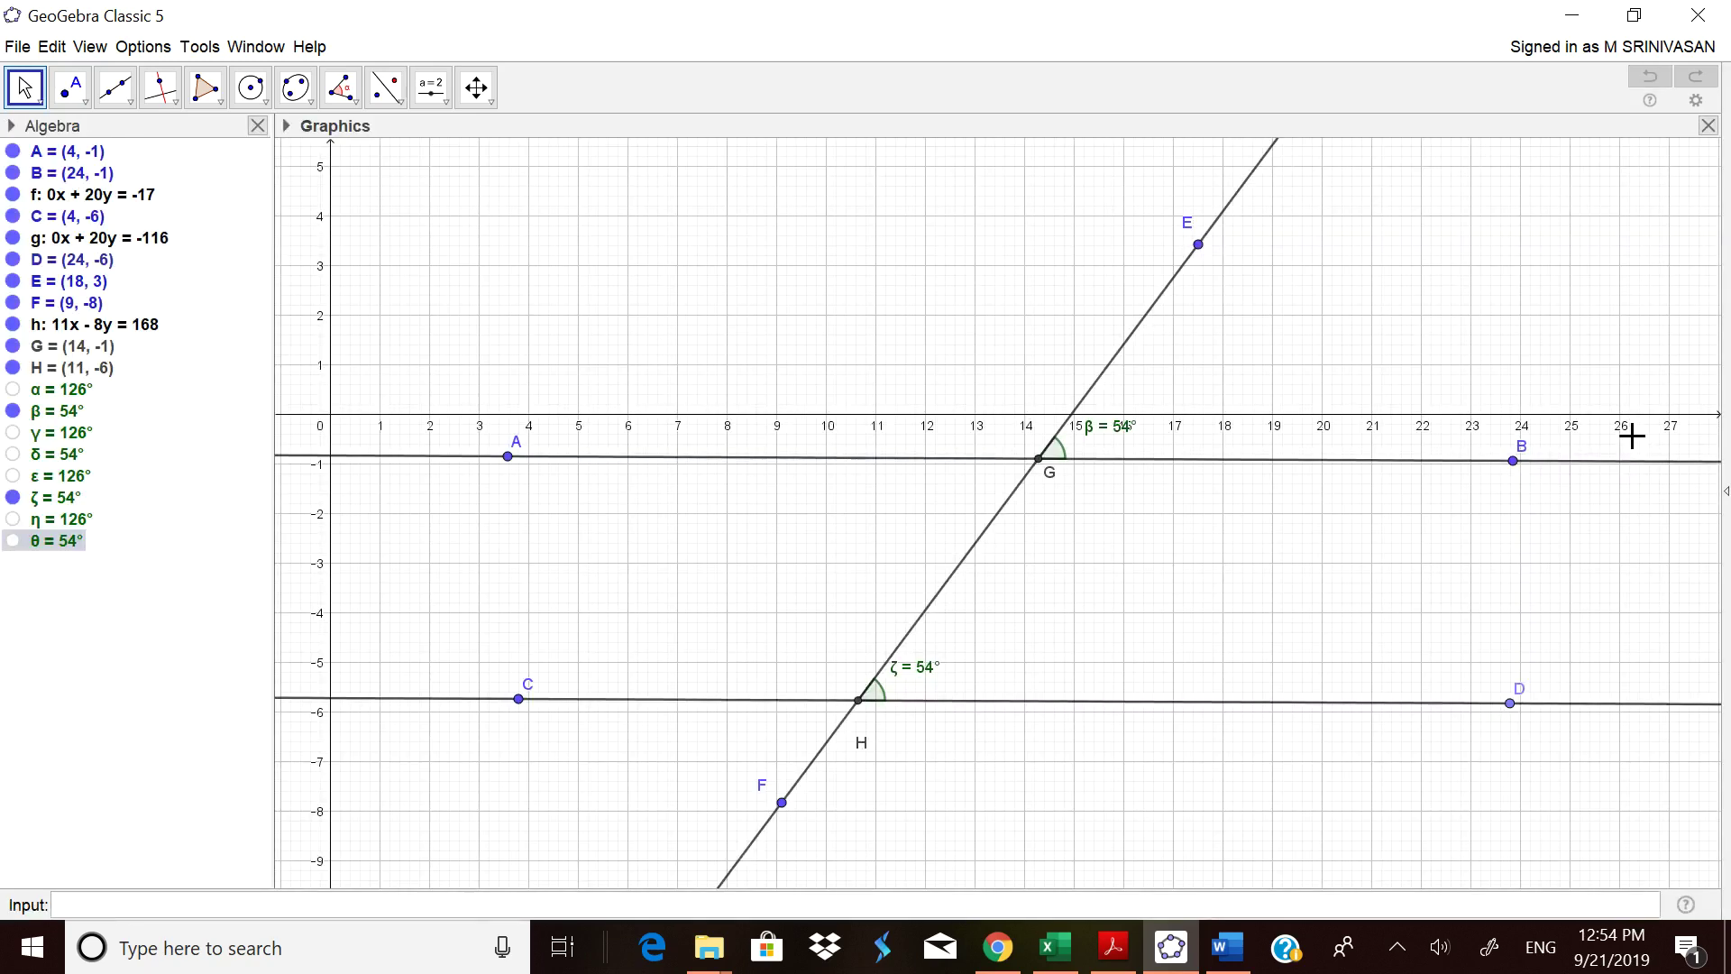
Step: Show angles α, γ, δ, ε, η and θ again so all eight angles are visible
{"action": "left_click", "coordinate": [12, 389]}
{"action": "left_click", "coordinate": [13, 432]}
{"action": "left_click", "coordinate": [12, 454]}
{"action": "left_click", "coordinate": [12, 476]}
{"action": "left_click", "coordinate": [13, 519]}
{"action": "left_click", "coordinate": [13, 541]}
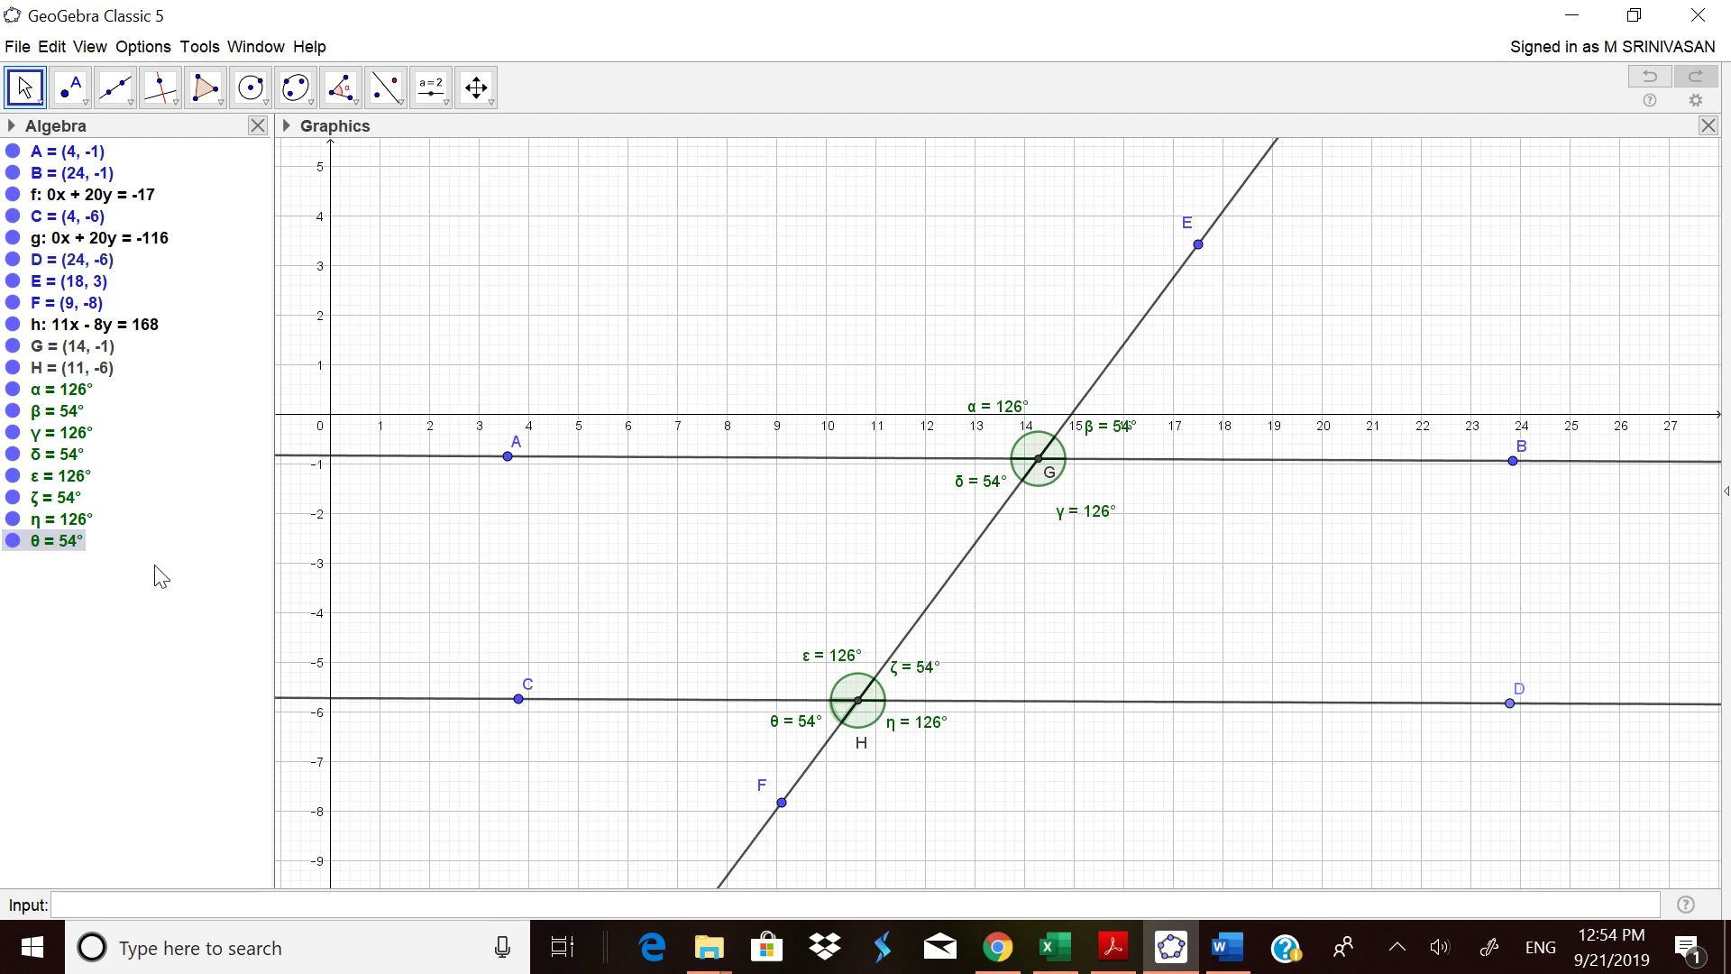
Step: Hide α, β, δ, ε, η and θ, keeping only γ = 126° at G and ζ = 54° at H
{"action": "left_click", "coordinate": [12, 389]}
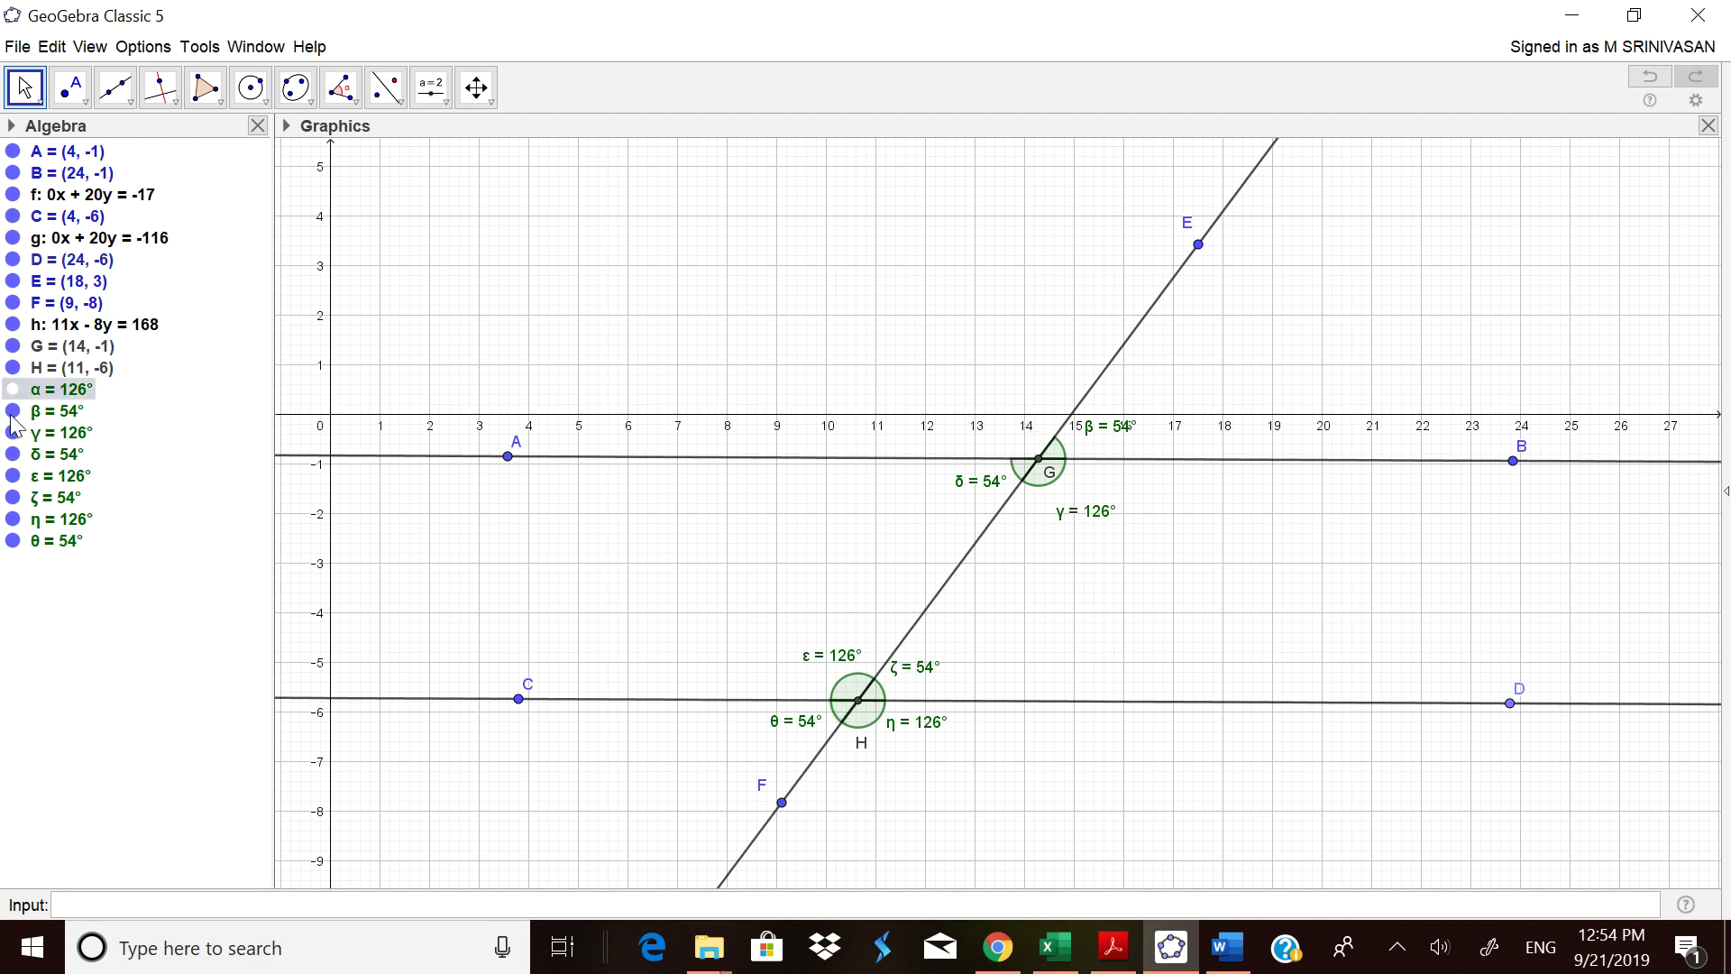
{"action": "left_click", "coordinate": [13, 410]}
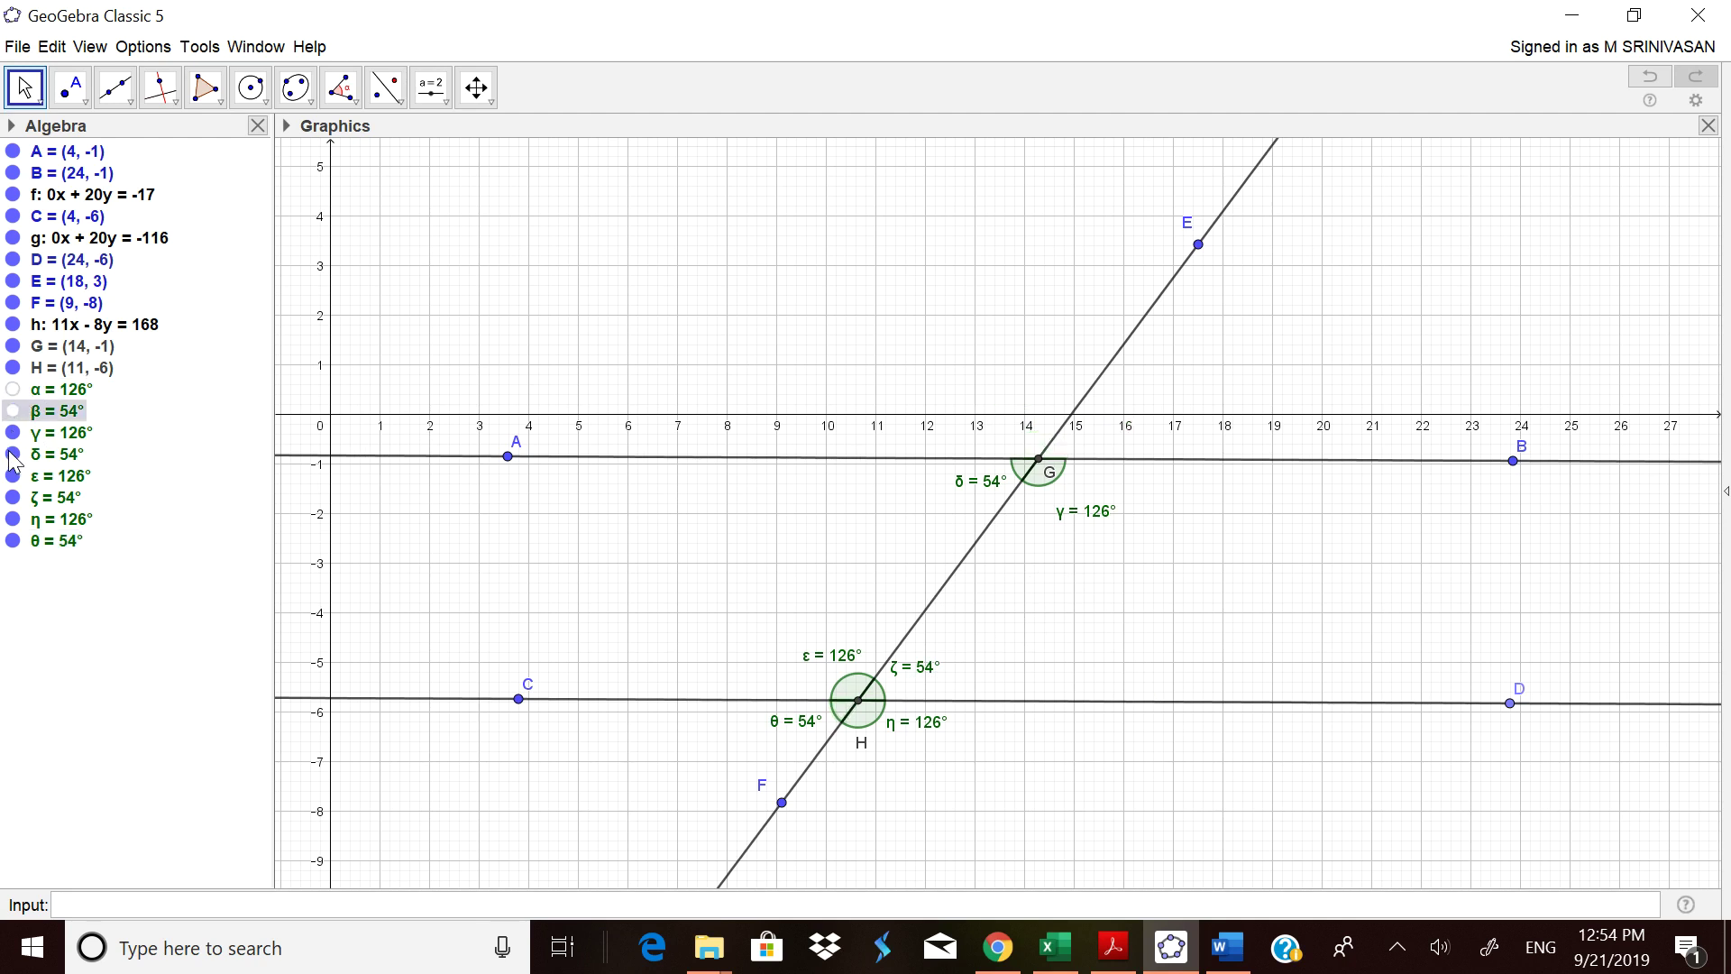
{"action": "left_click", "coordinate": [13, 454]}
{"action": "left_click", "coordinate": [13, 475]}
{"action": "left_click", "coordinate": [13, 519]}
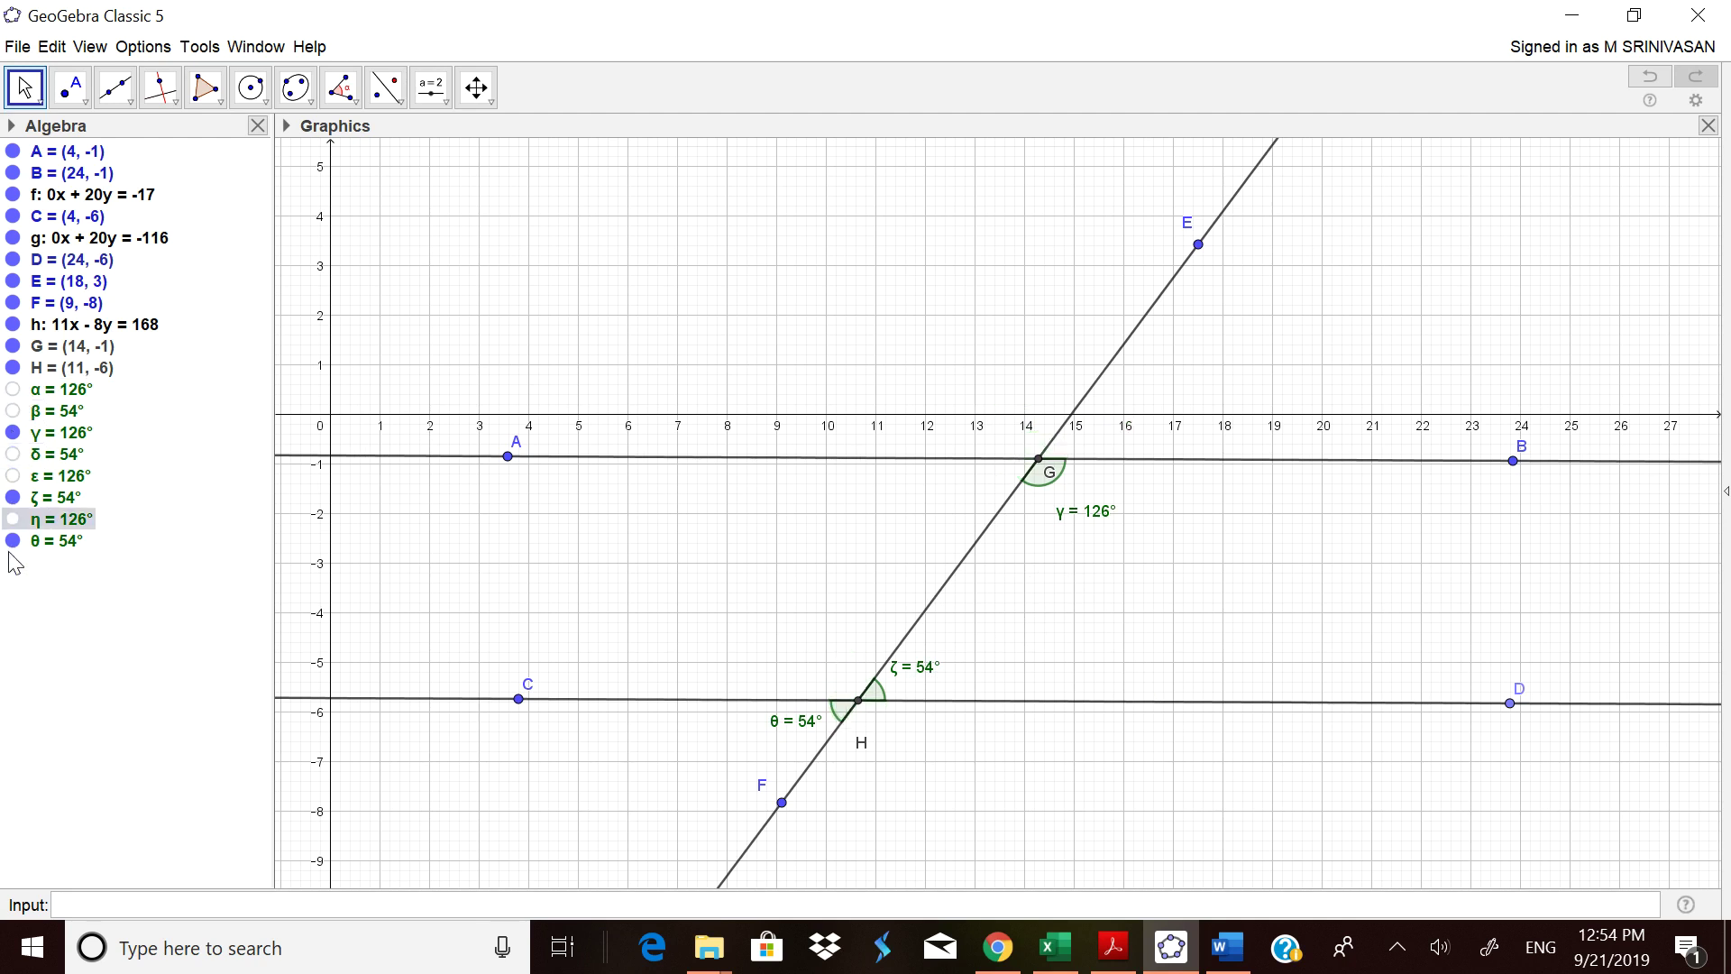
{"action": "left_click", "coordinate": [13, 540]}
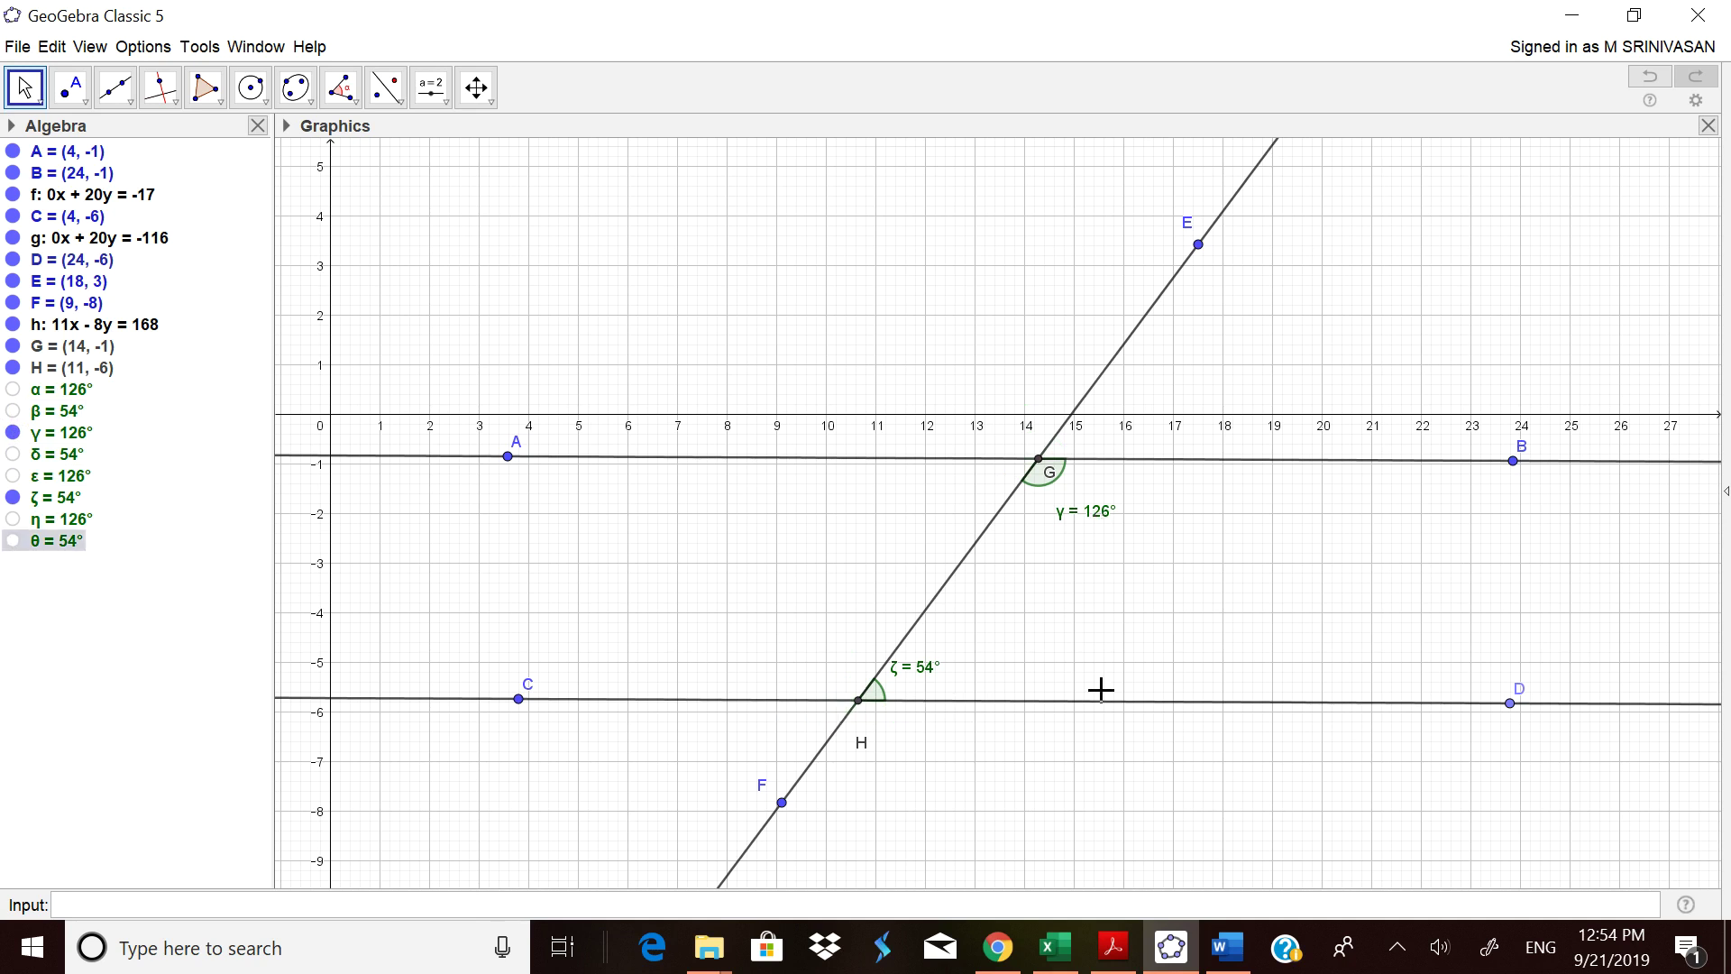
{"action": "left_click", "coordinate": [1726, 494]}
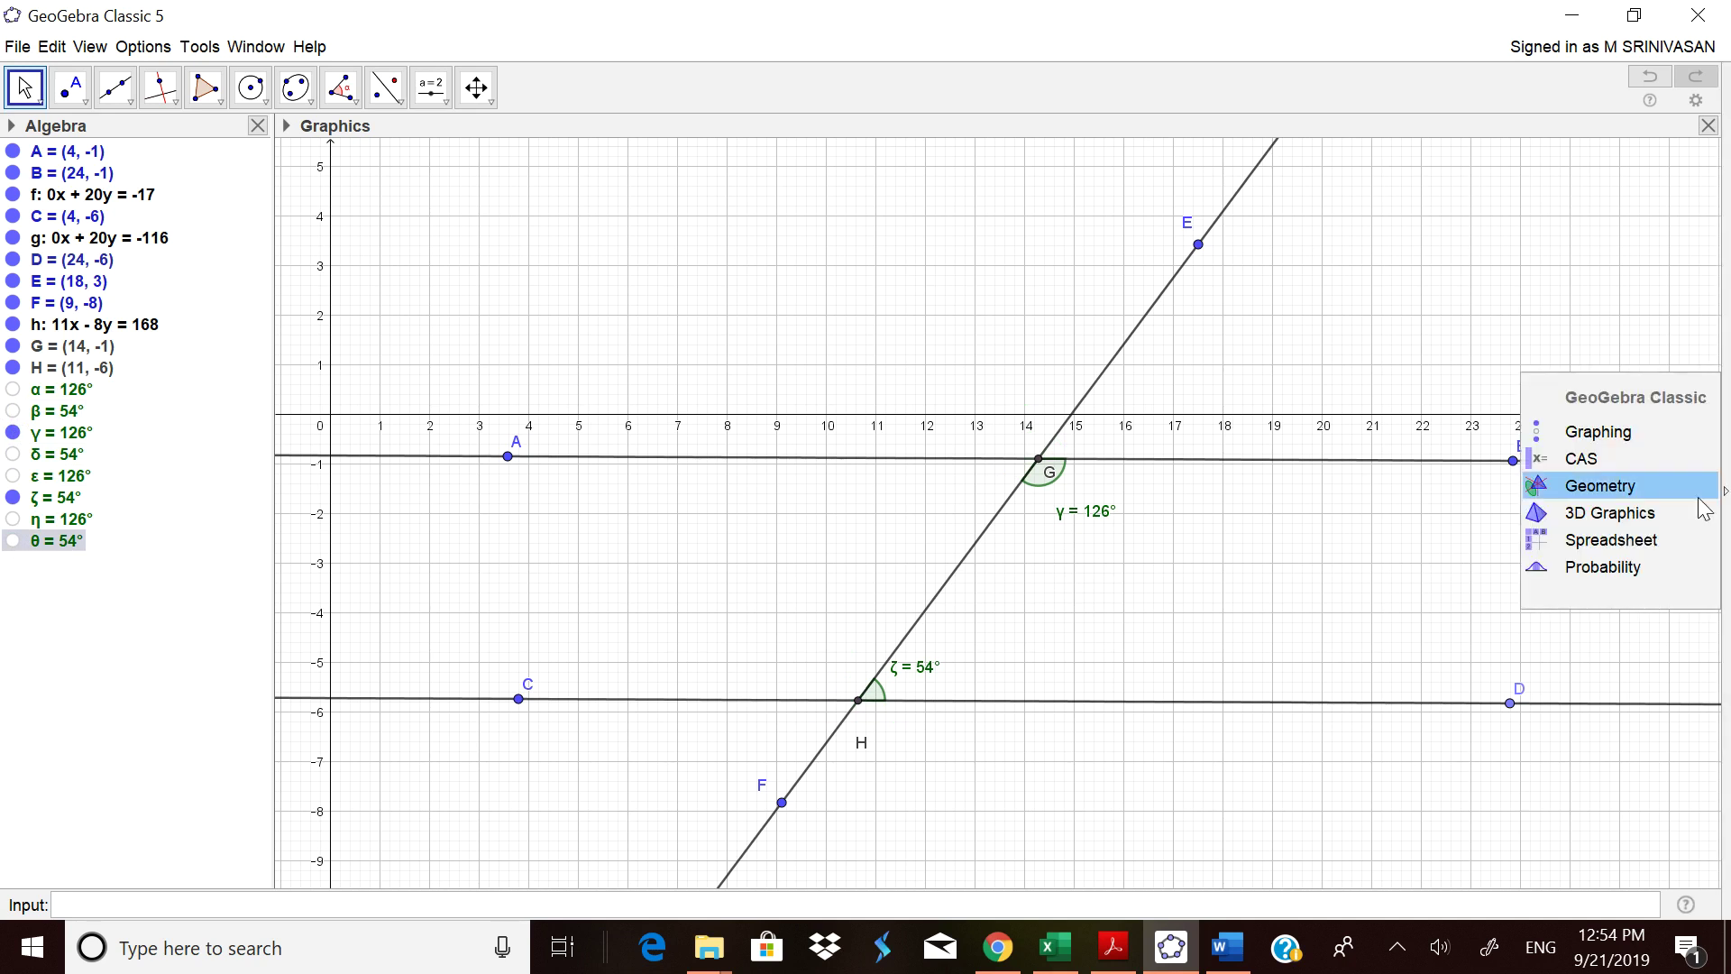
Step: In the Geometry perspective, drag B so γ = 128° and ζ = 52°, then return to Graphing
{"action": "left_click", "coordinate": [1642, 485]}
{"action": "left_click_drag", "start_coordinate": [1240, 467], "coordinate": [1294, 443]}
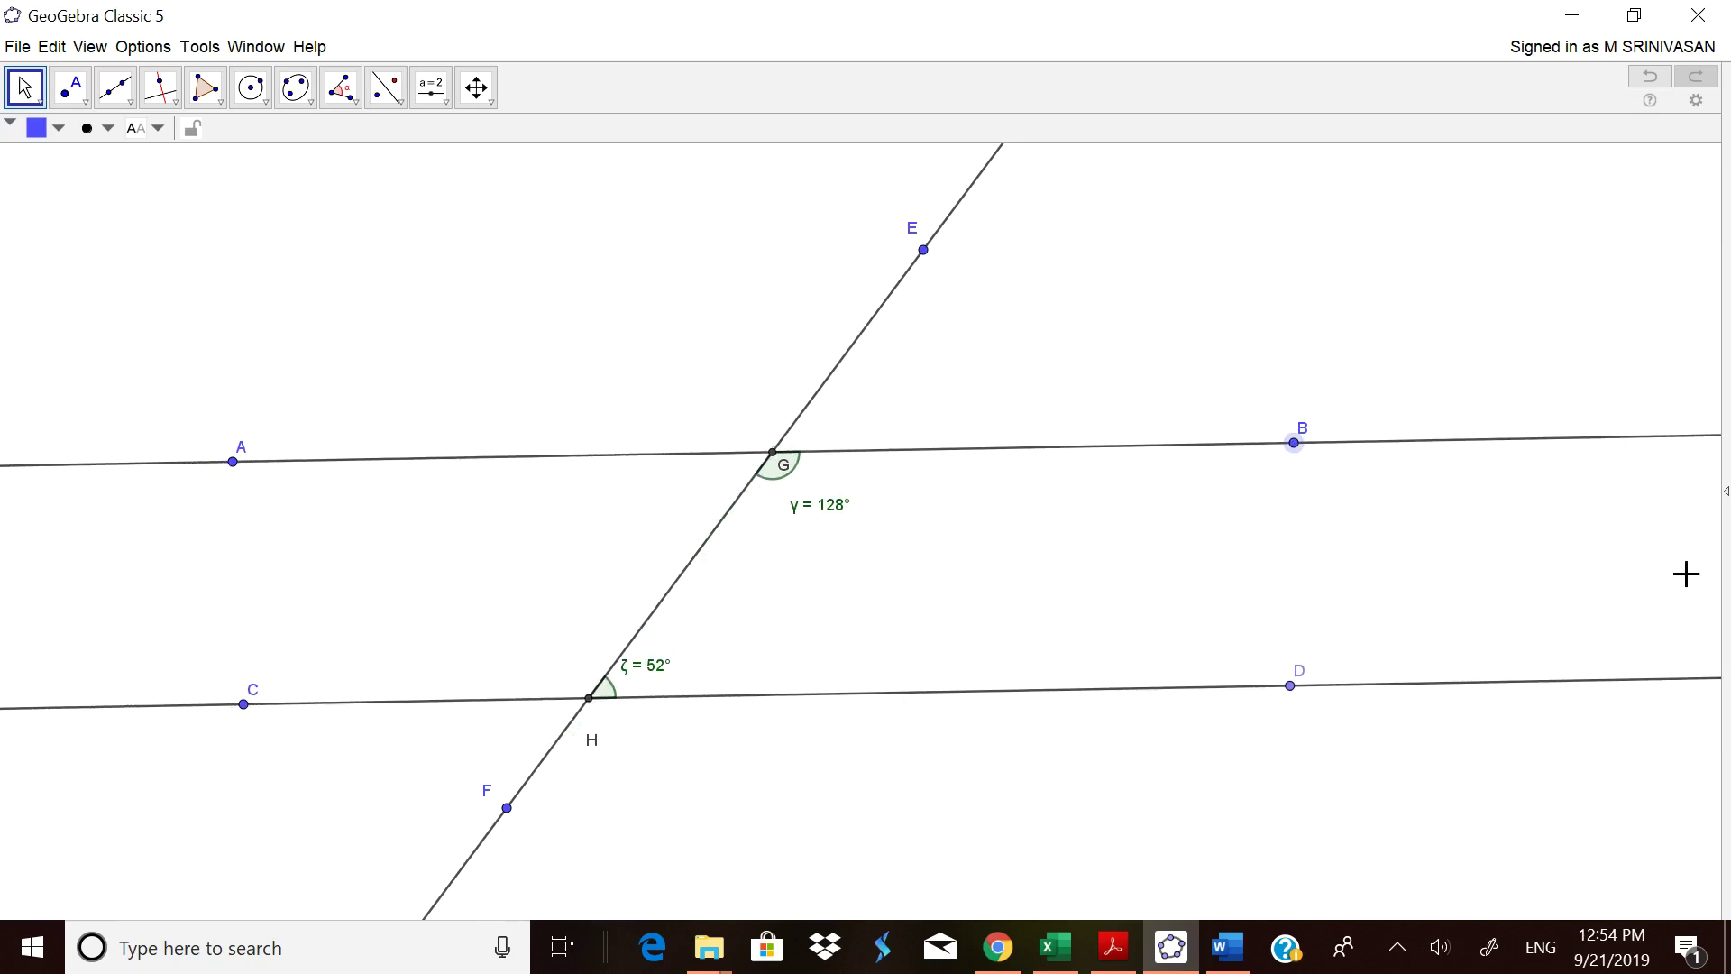
{"action": "left_click", "coordinate": [1725, 496]}
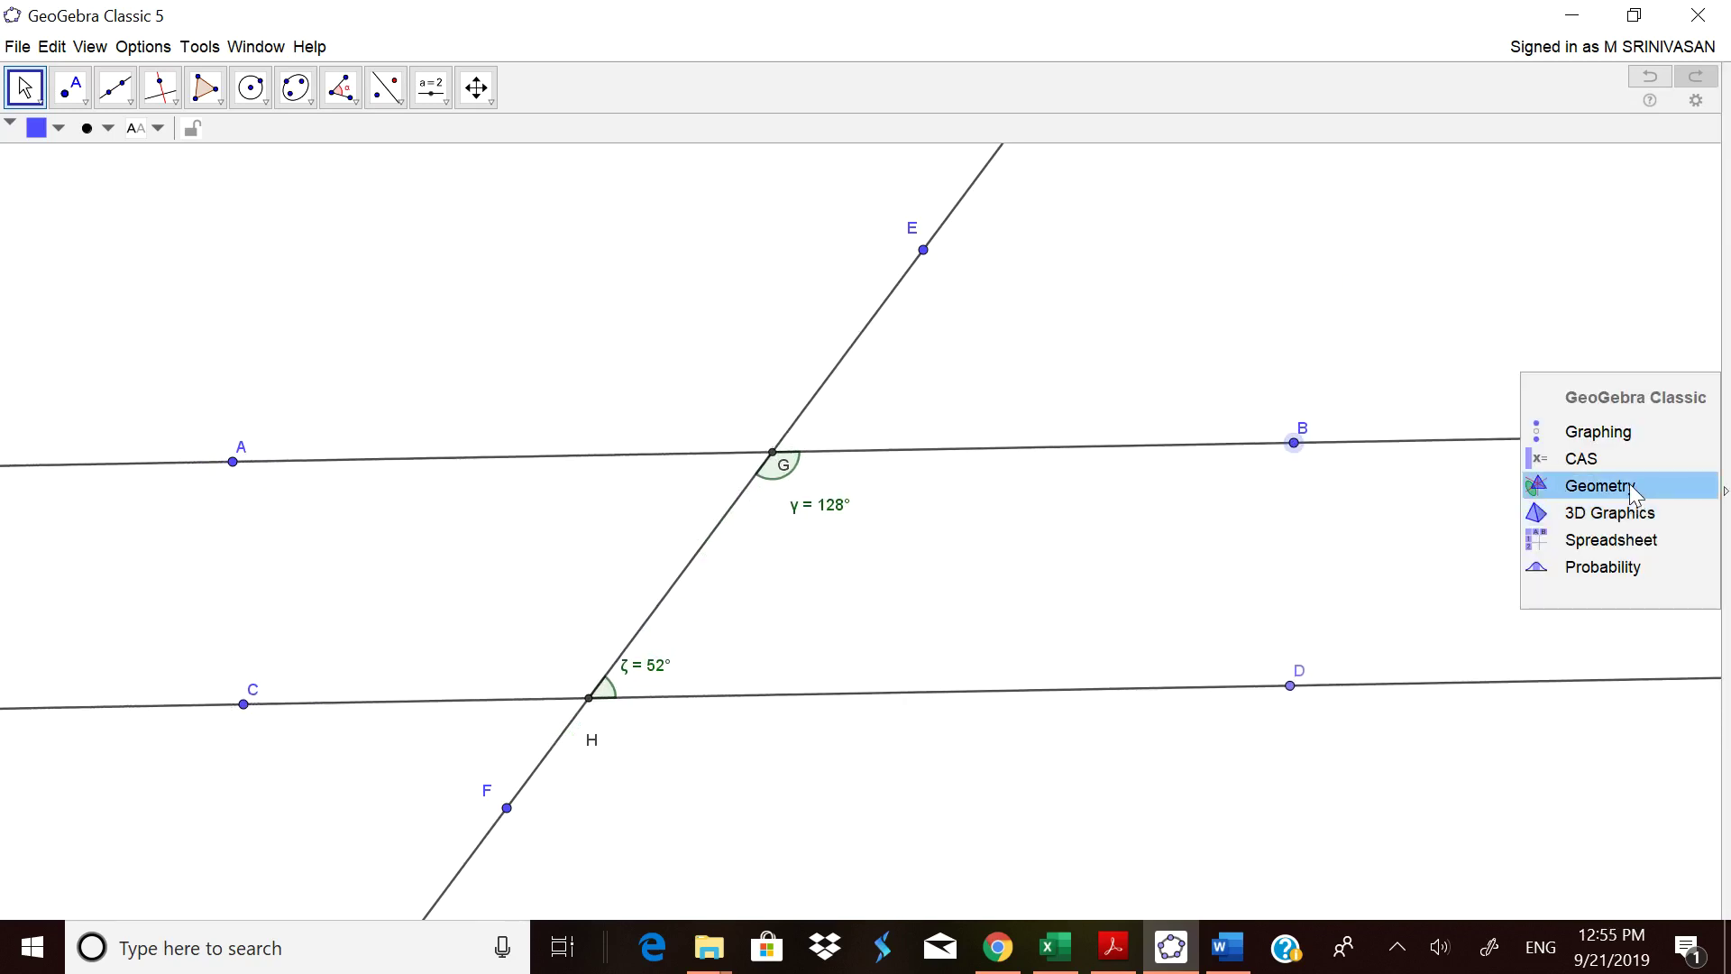
{"action": "left_click", "coordinate": [1628, 431]}
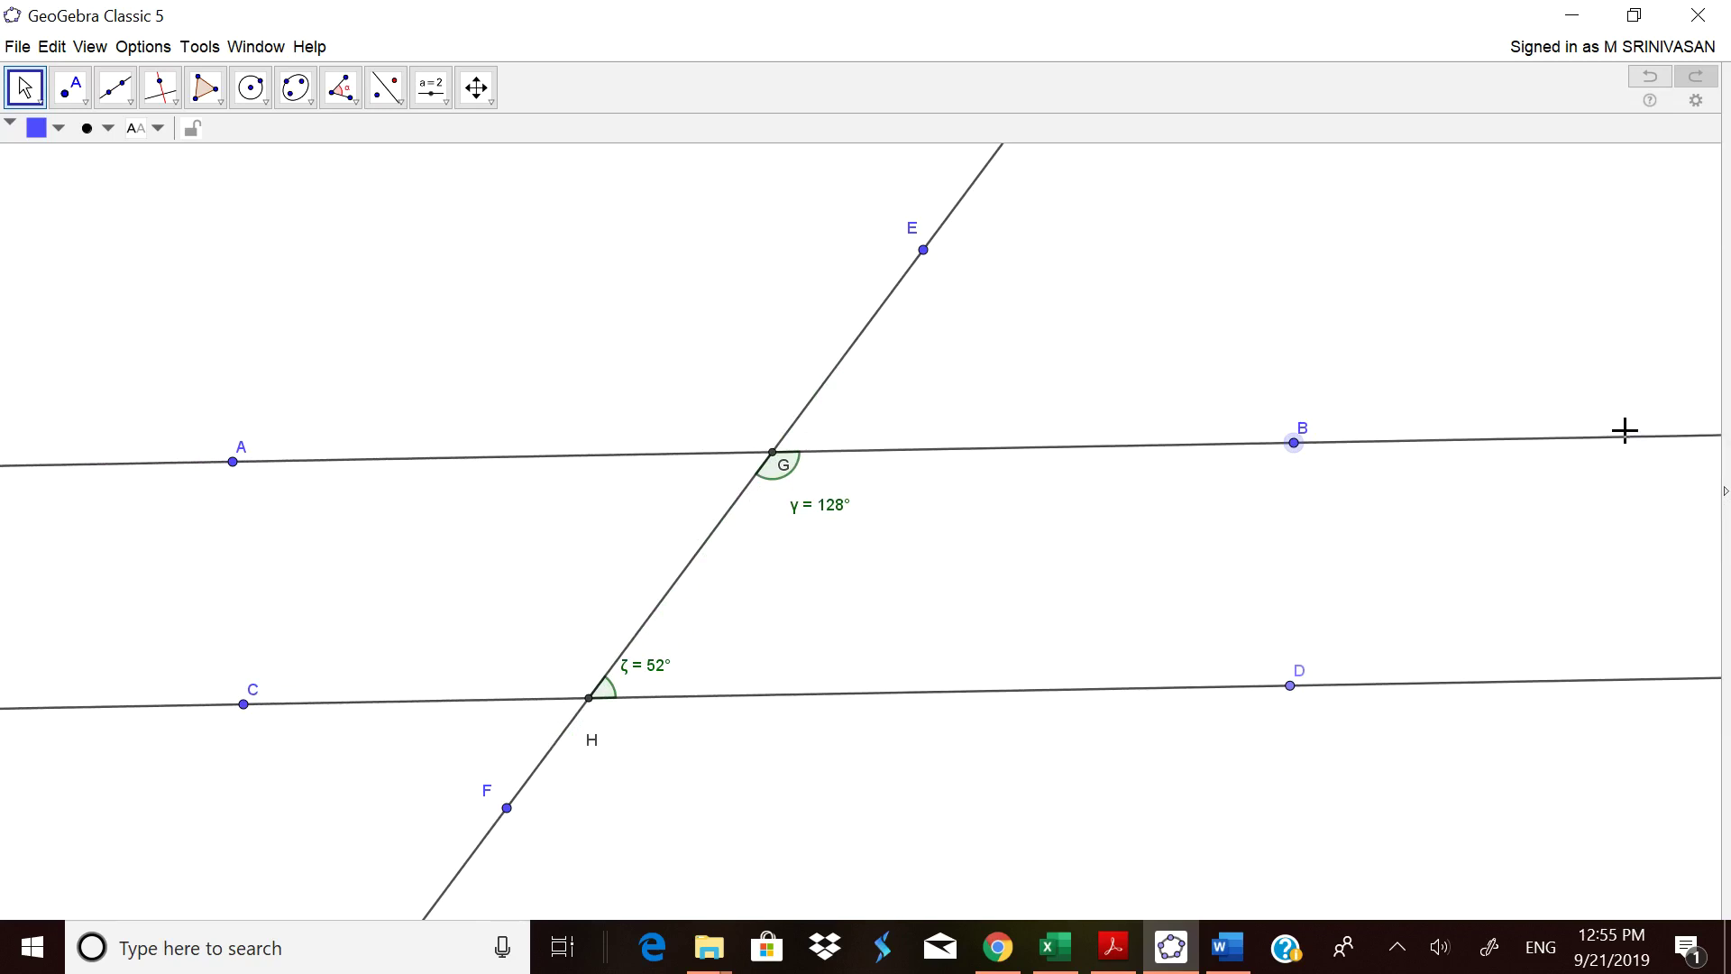